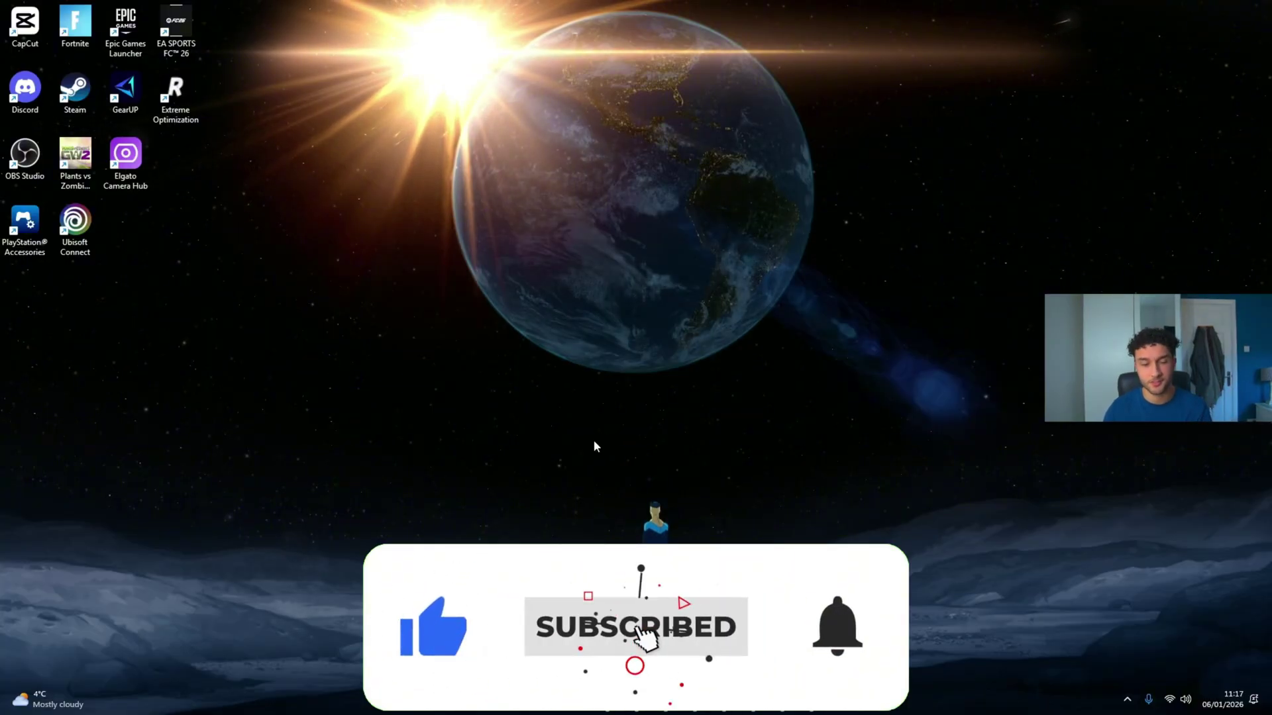
Step: Search 'contr' to open Control Panel, then go to Ease of Access > Ease of Access Centre
key(super+s)
text(contr)
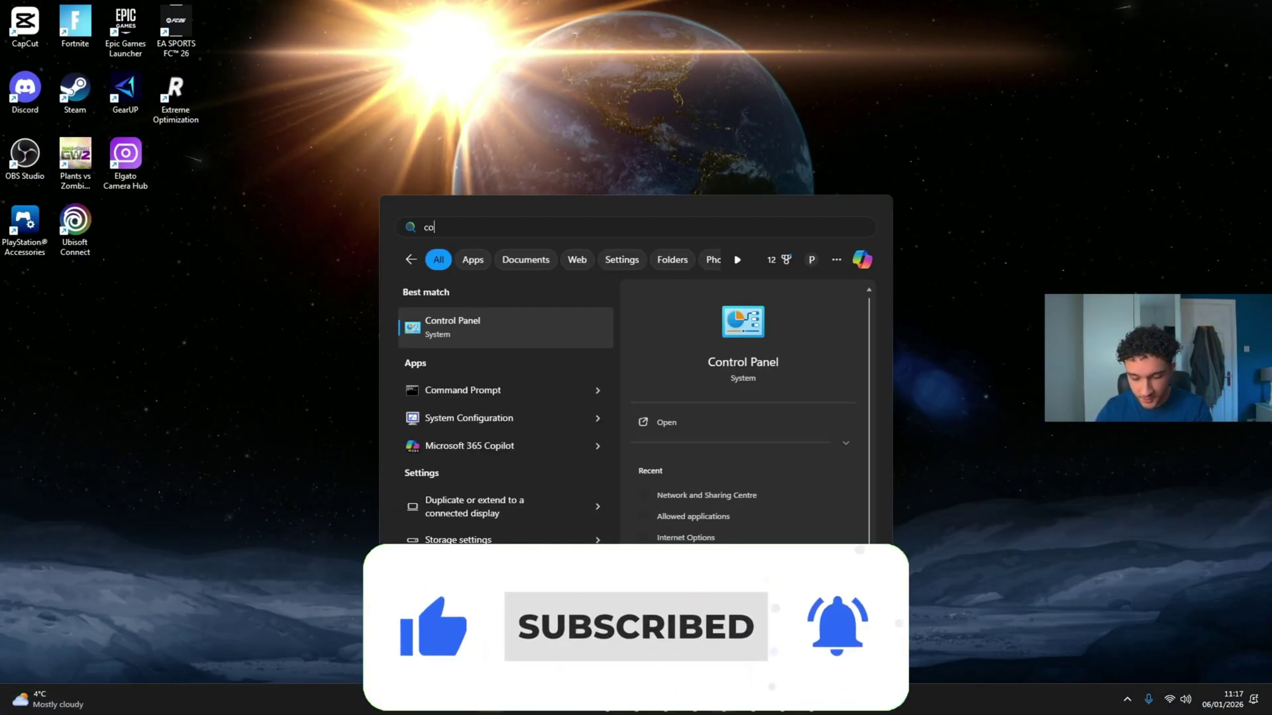
click(494, 334)
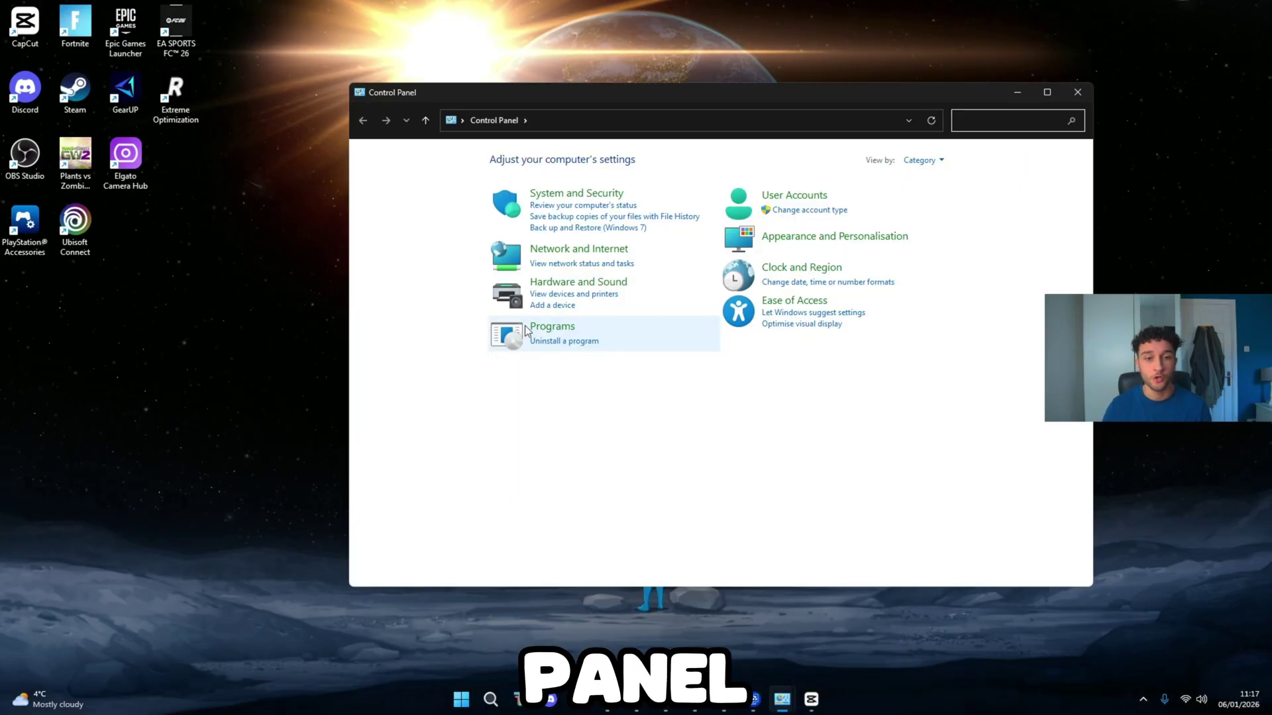
click(782, 306)
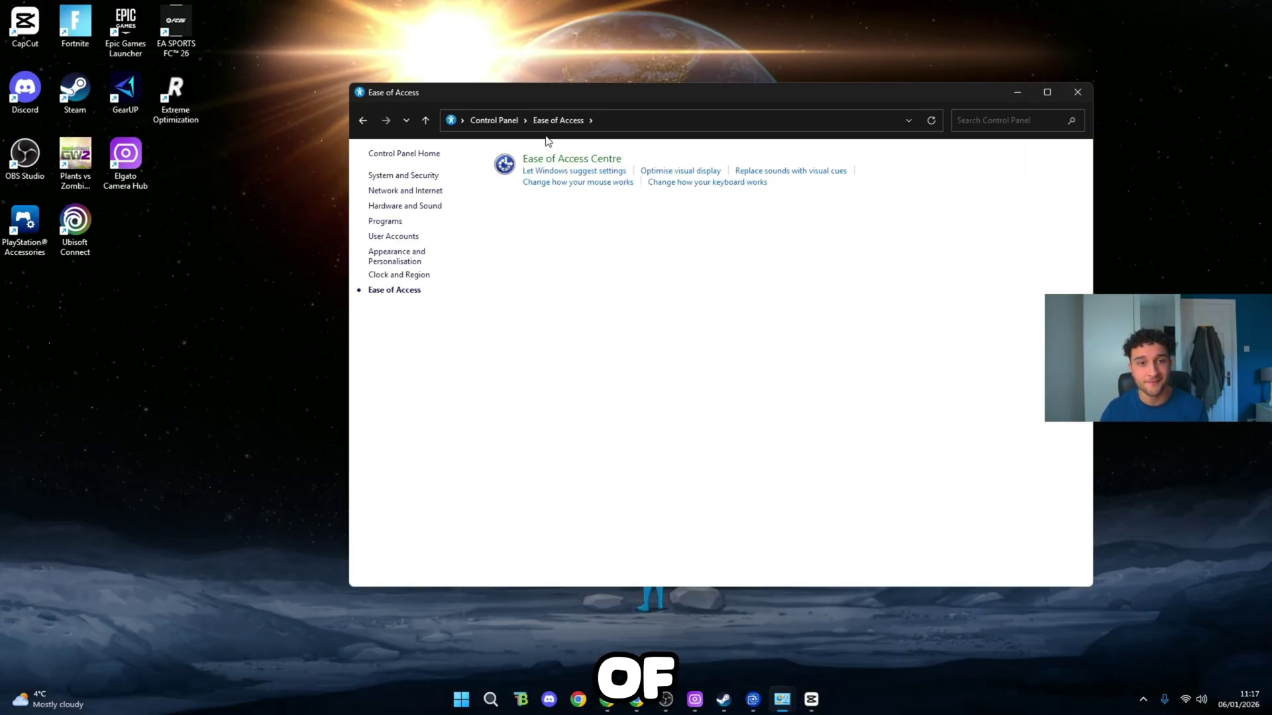
click(554, 161)
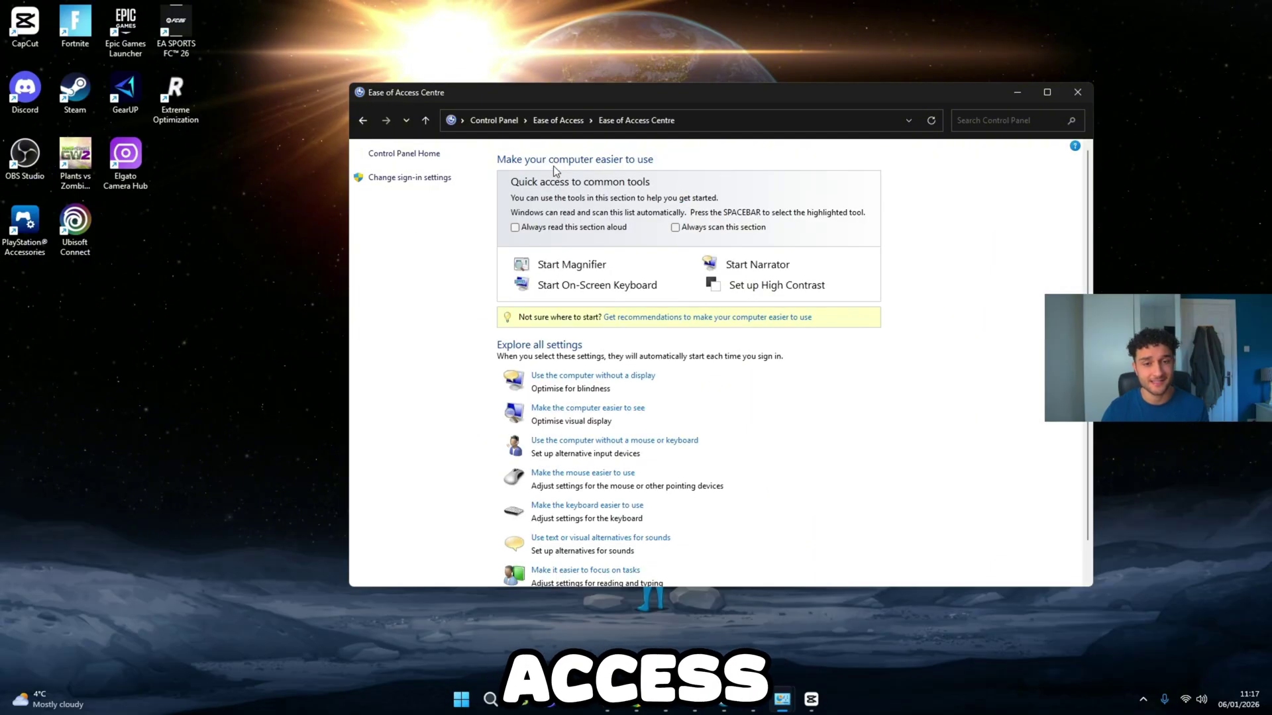
scroll(594, 422, down, 2)
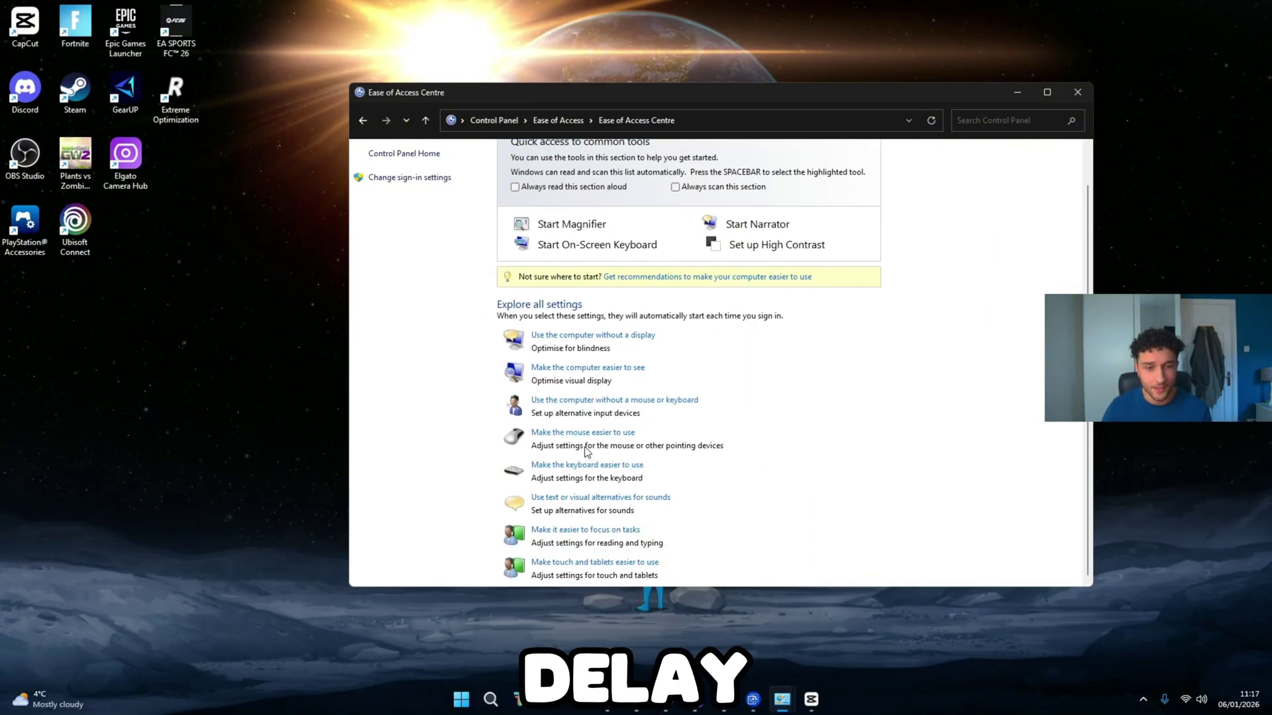
Step: Leave Enhance pointer precision unticked in Mouse Properties' Pointer Options and confirm with OK
click(548, 434)
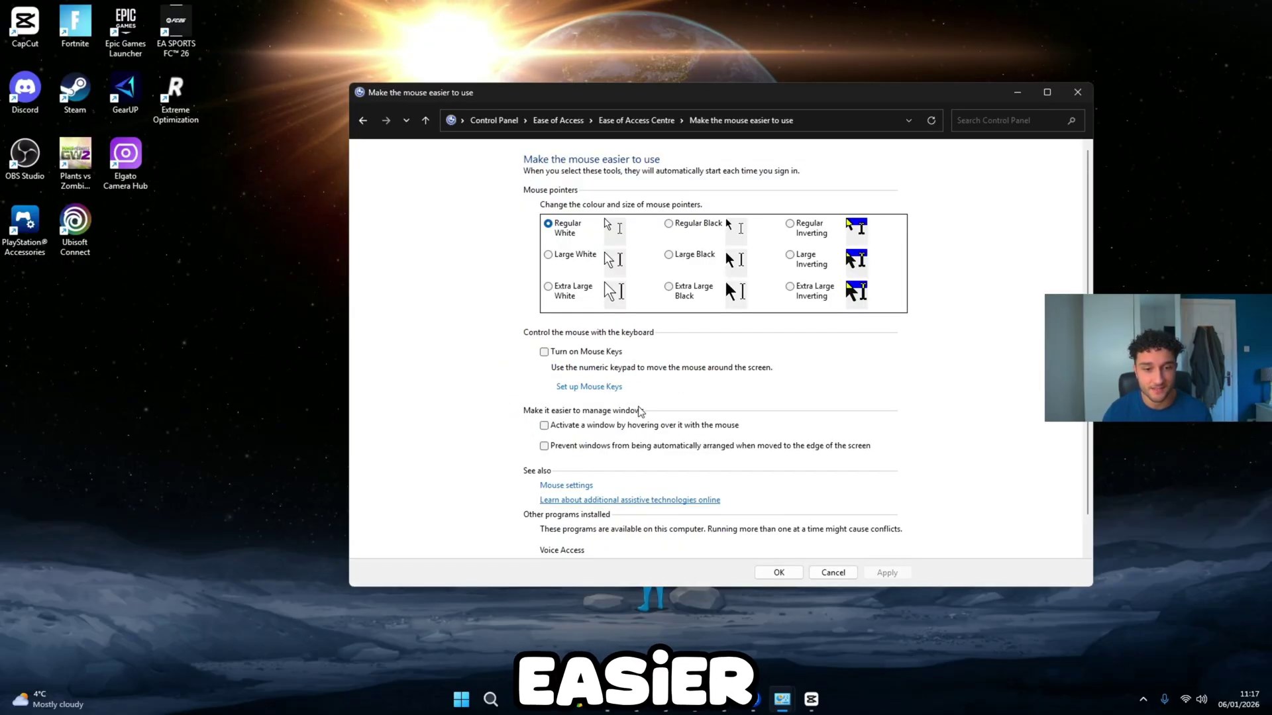
click(573, 487)
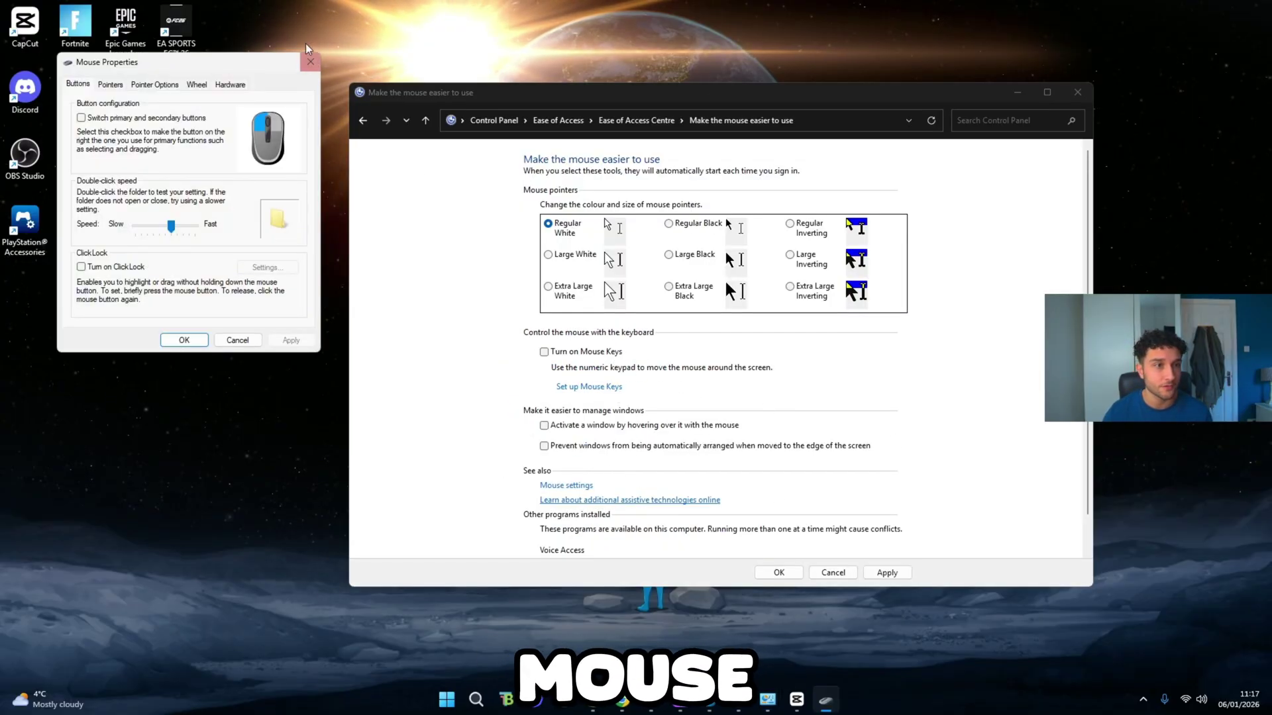
drag(227, 64, 563, 138)
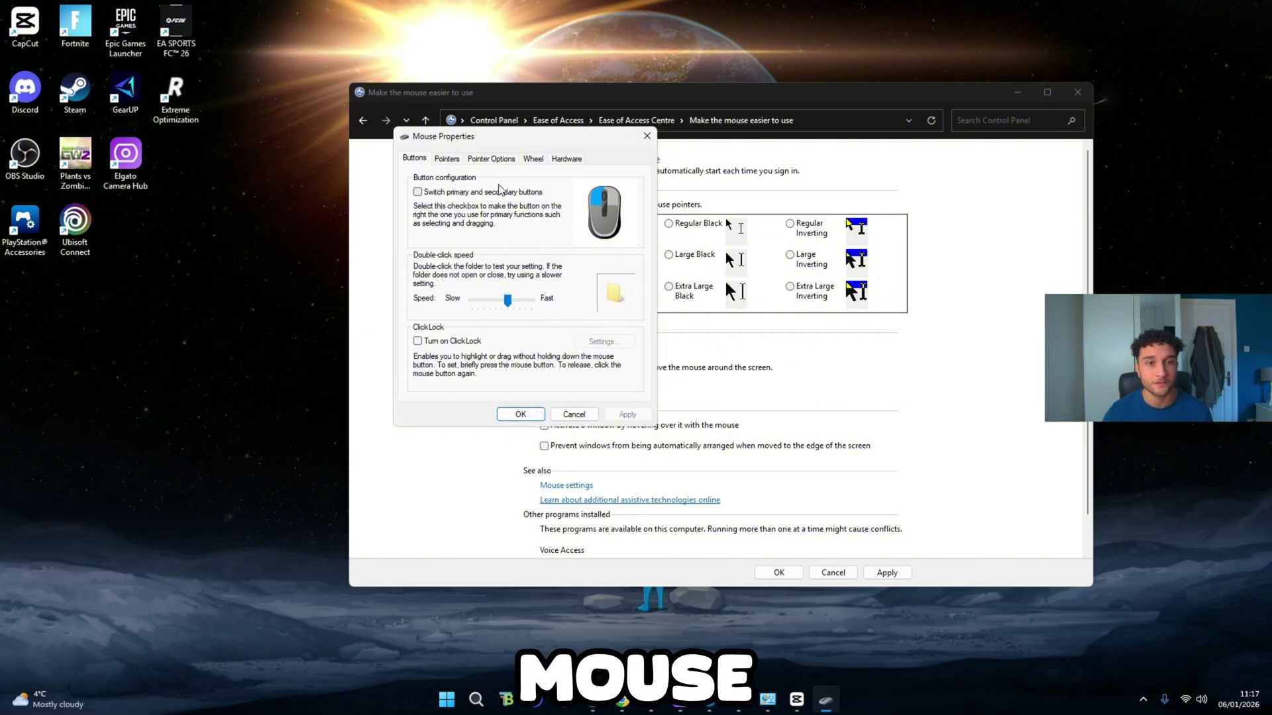
click(492, 159)
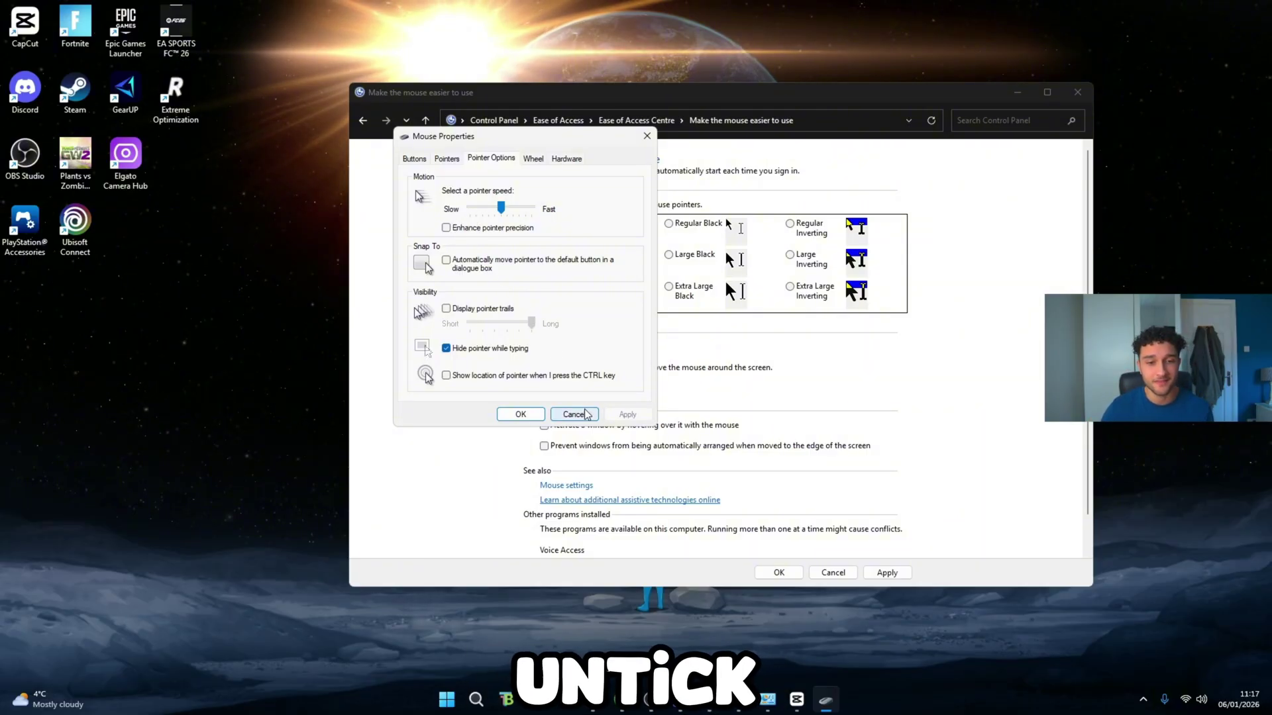
click(512, 417)
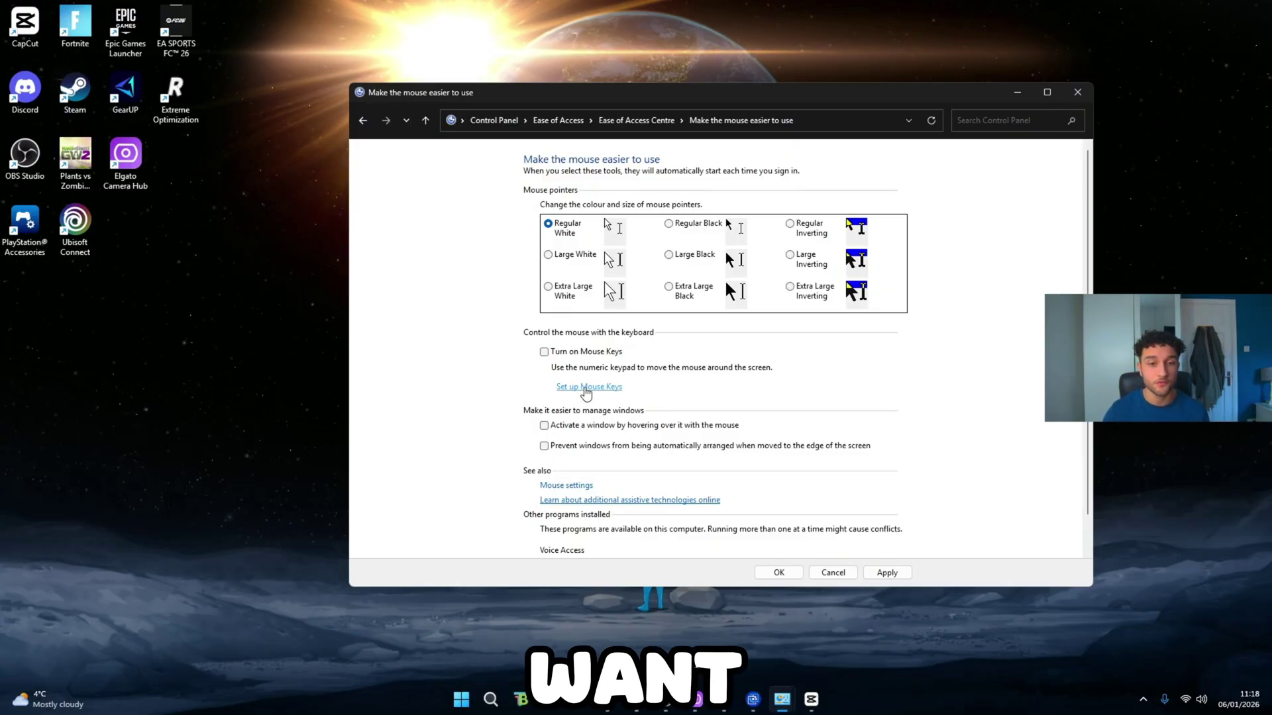
Step: In Set up Mouse Keys, return the Acceleration slider to its slowest setting
click(587, 388)
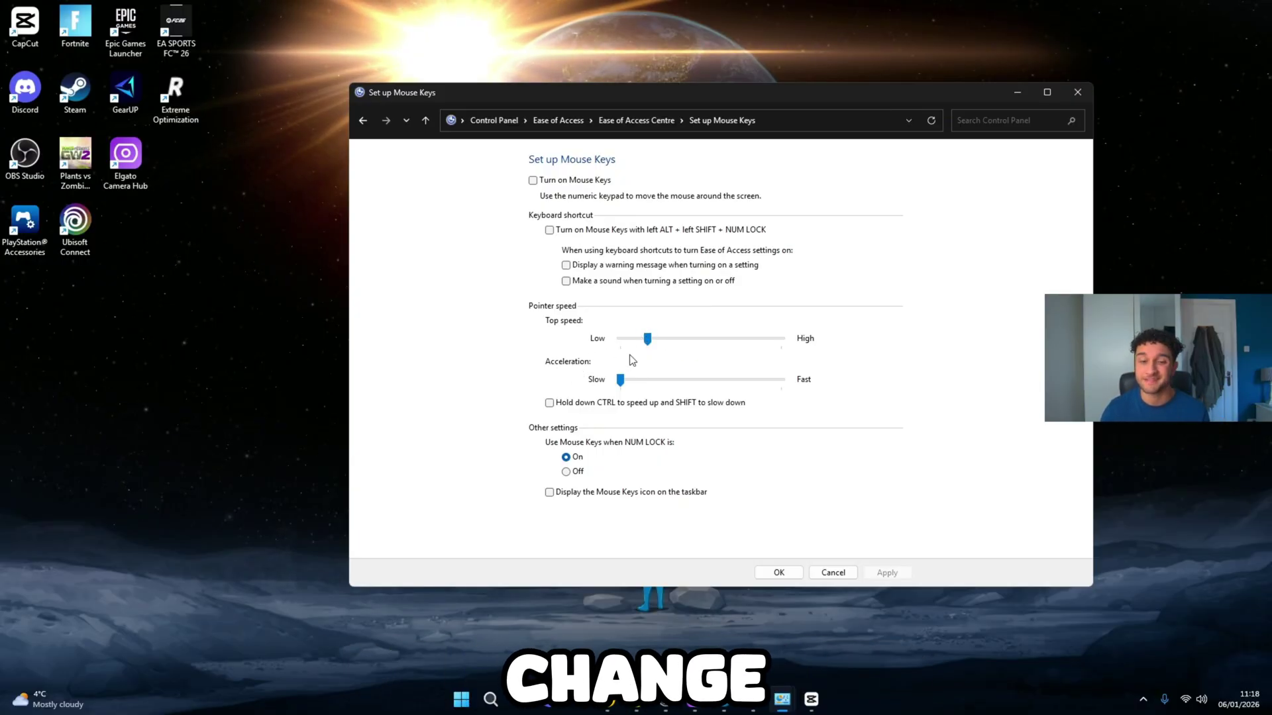
drag(620, 379, 753, 390)
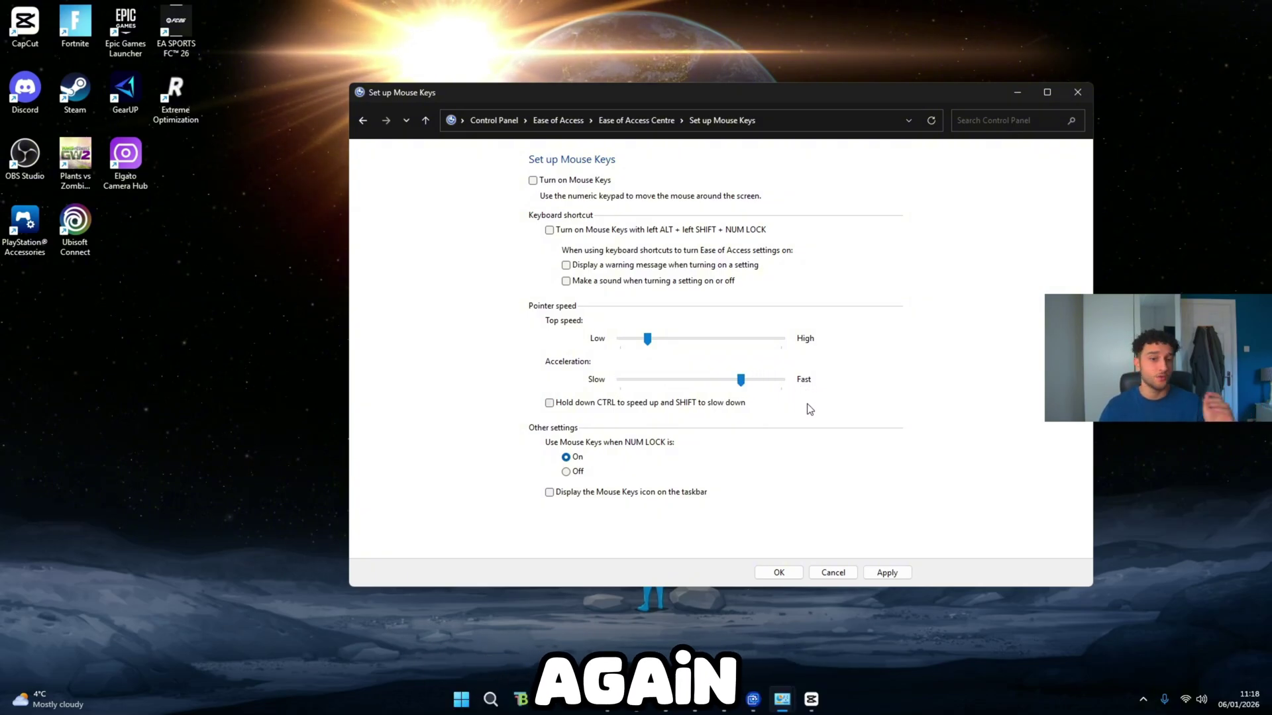
key(Left)
key(Left)
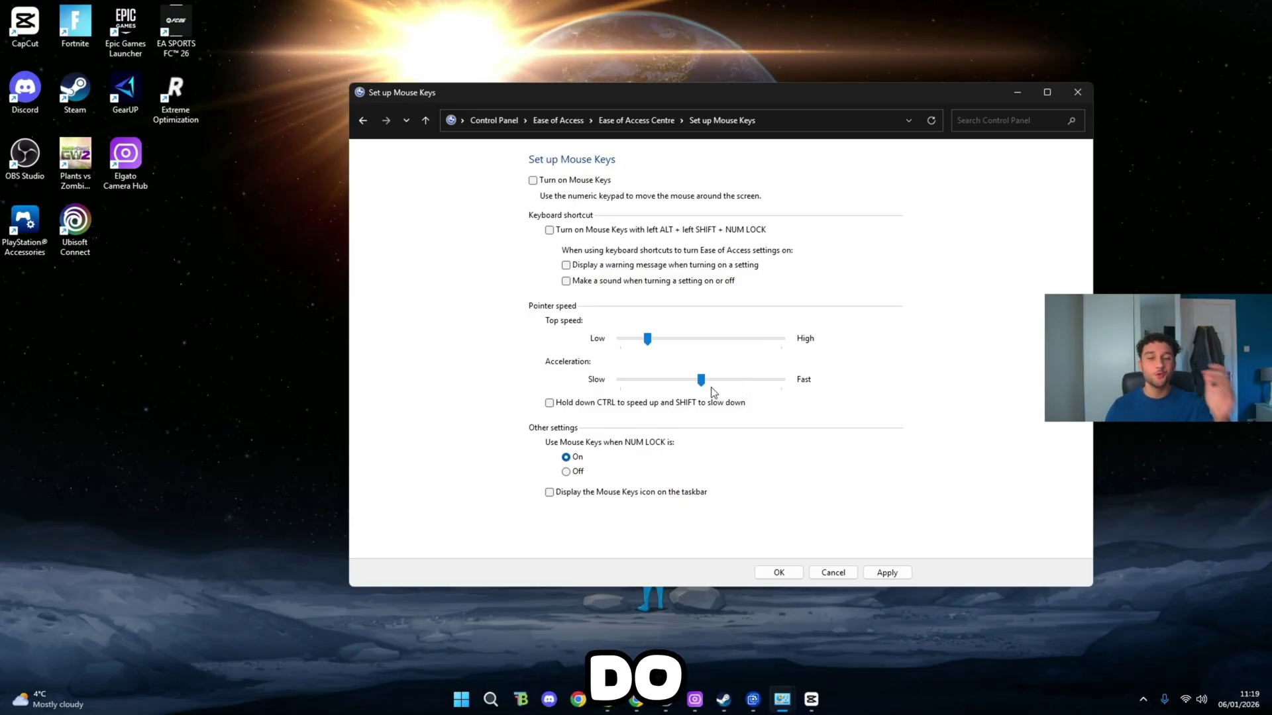
click(625, 380)
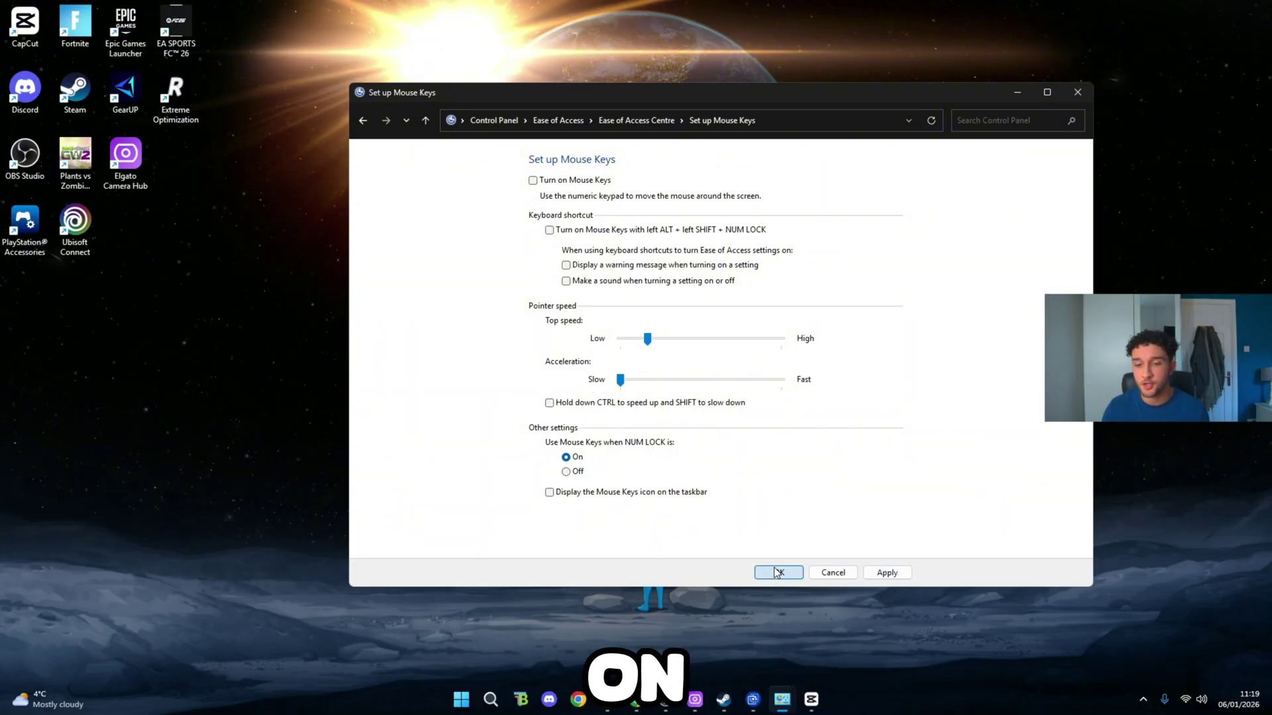
Step: Return to the Ease of Access Centre and verify Sticky, Toggle and Filter Keys are unticked
click(364, 122)
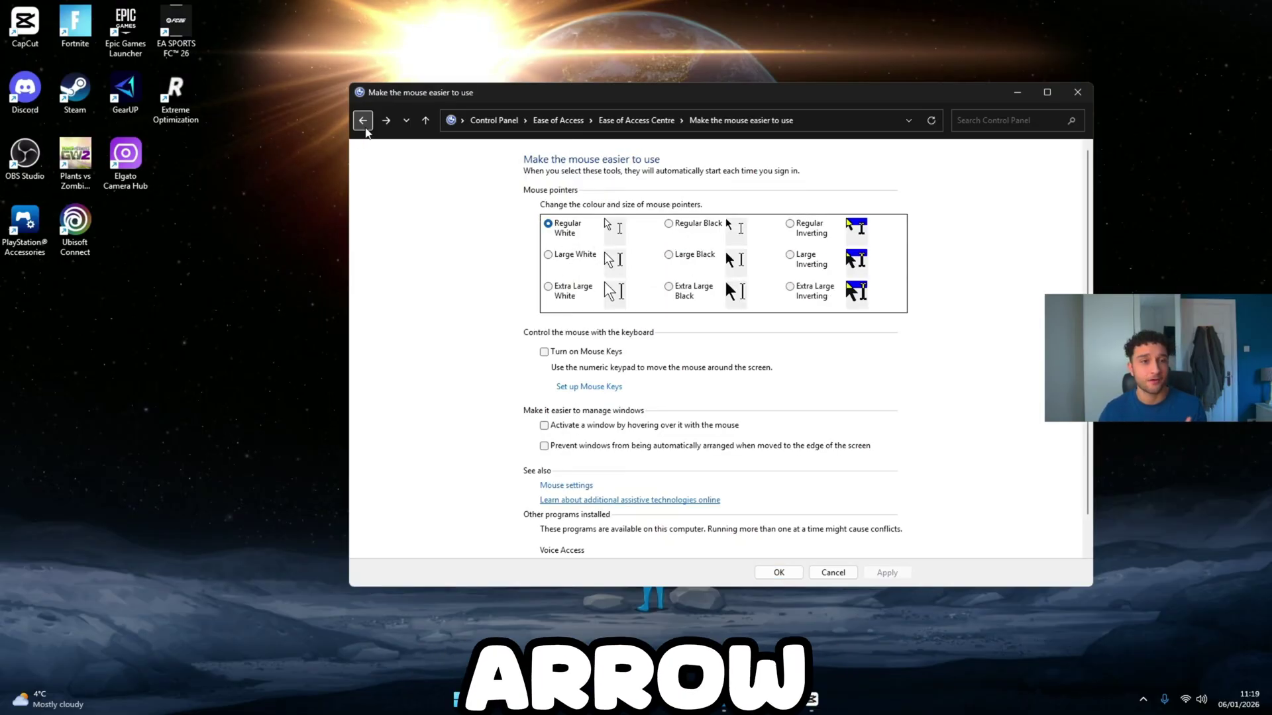
click(364, 121)
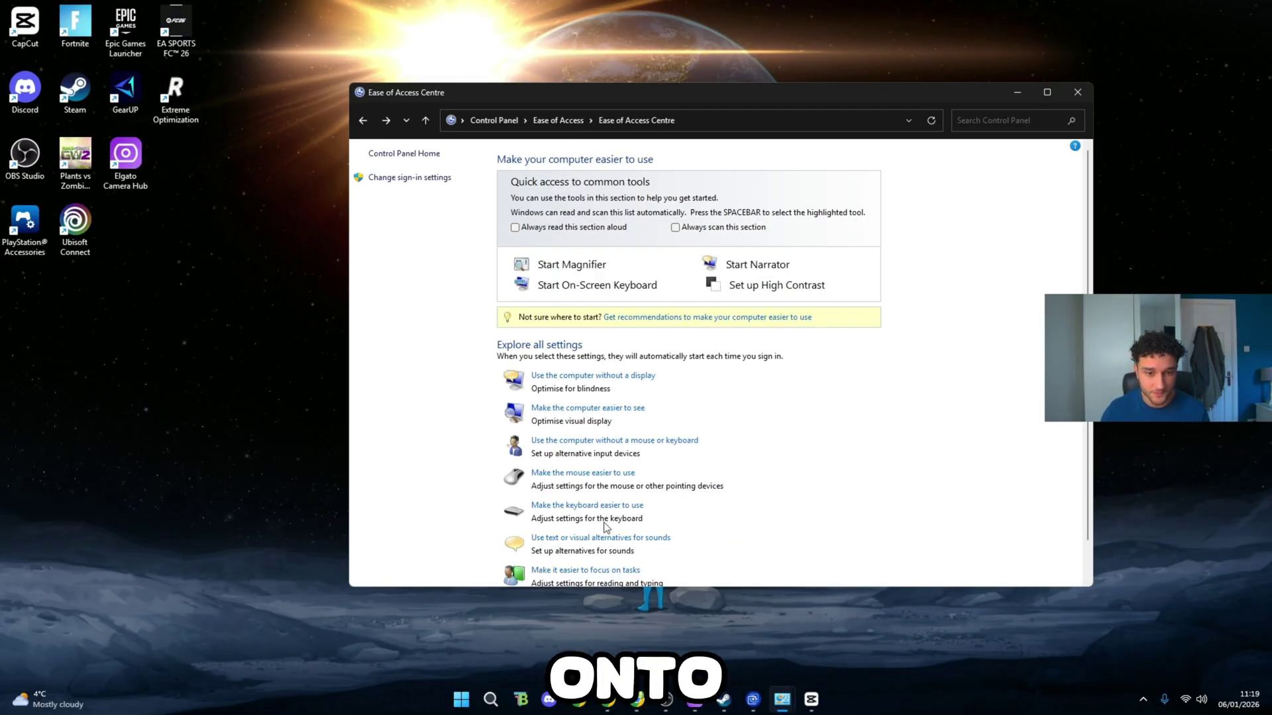
click(594, 507)
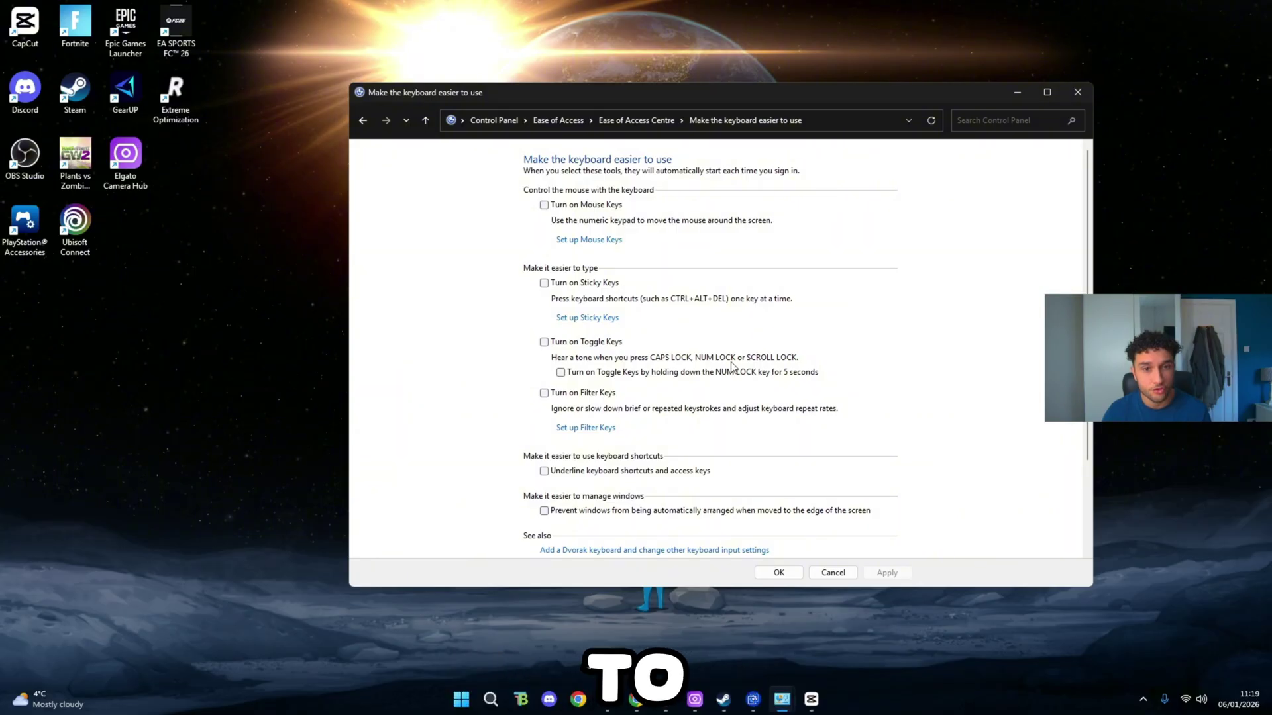
scroll(622, 325, down, 1)
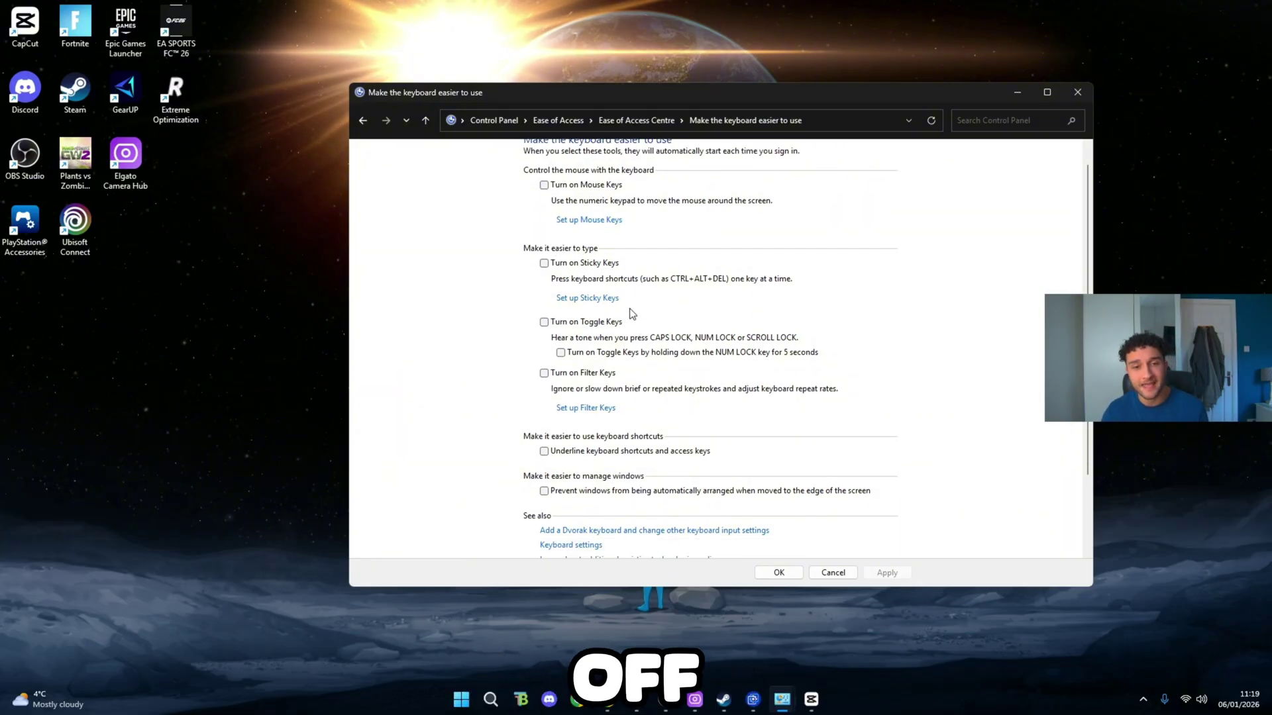
scroll(642, 397, up, 1)
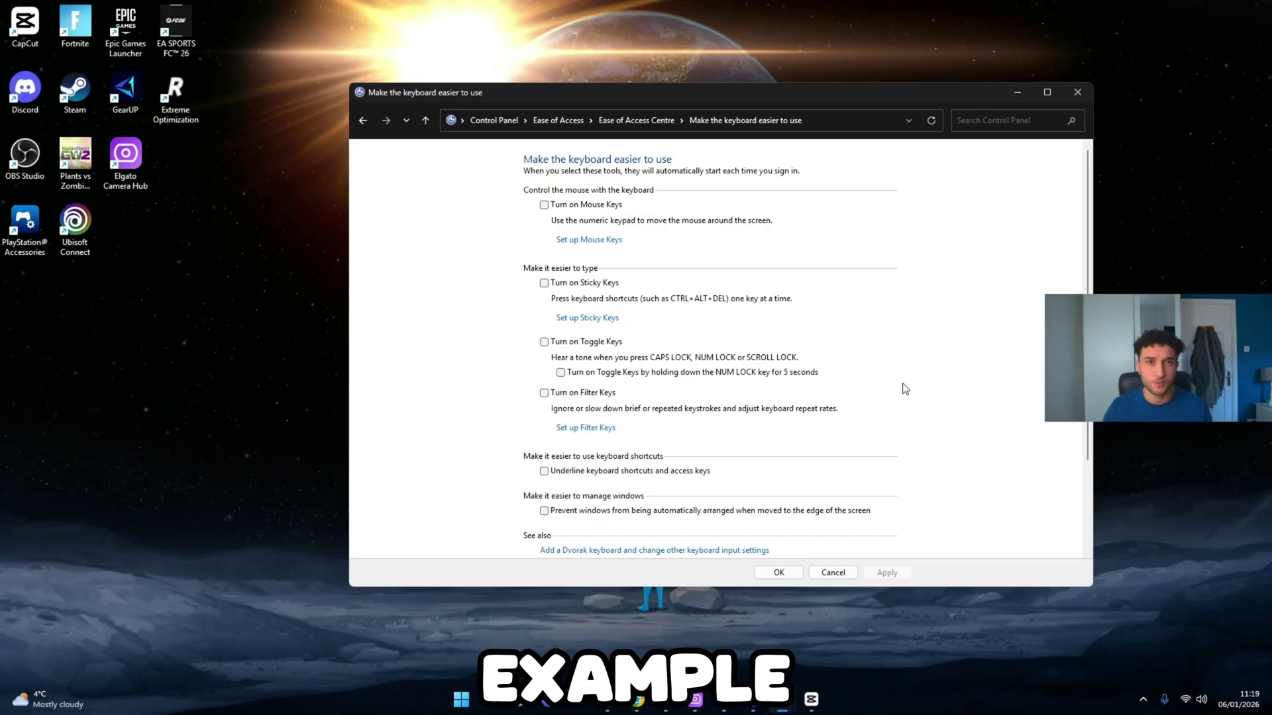
scroll(906, 385, down, 2)
scroll(913, 371, up, 2)
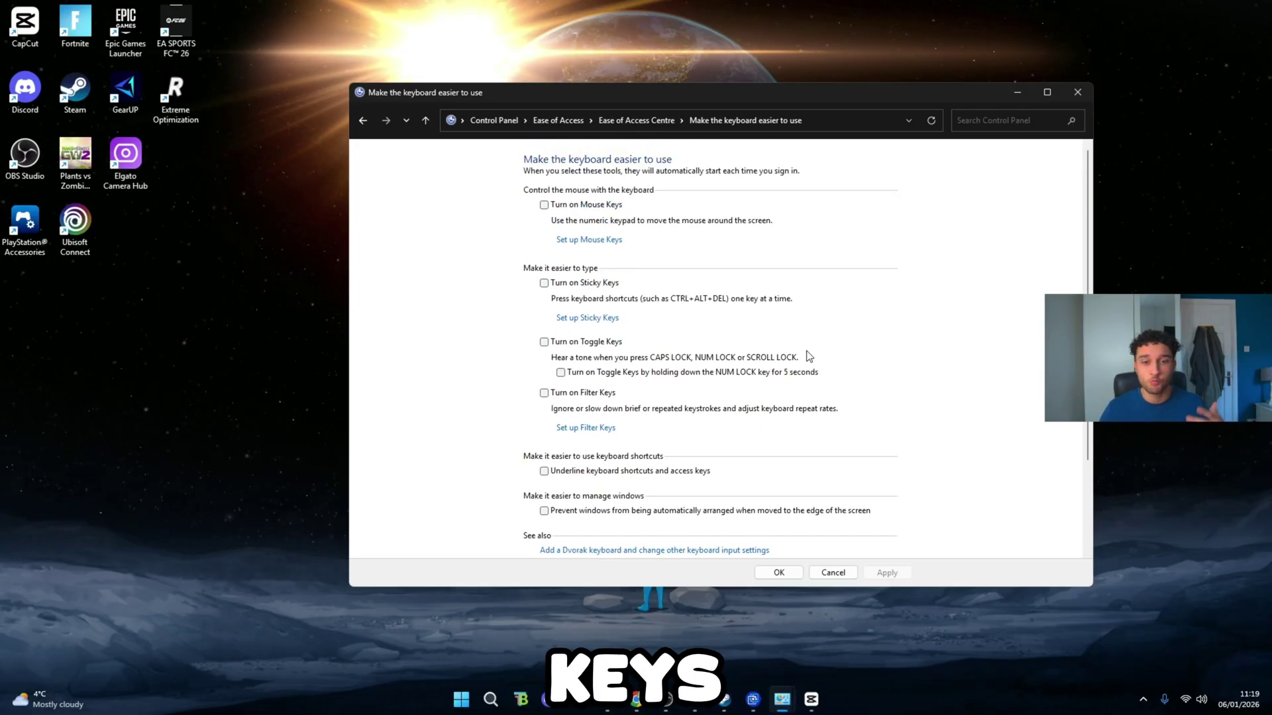
scroll(762, 371, down, 1)
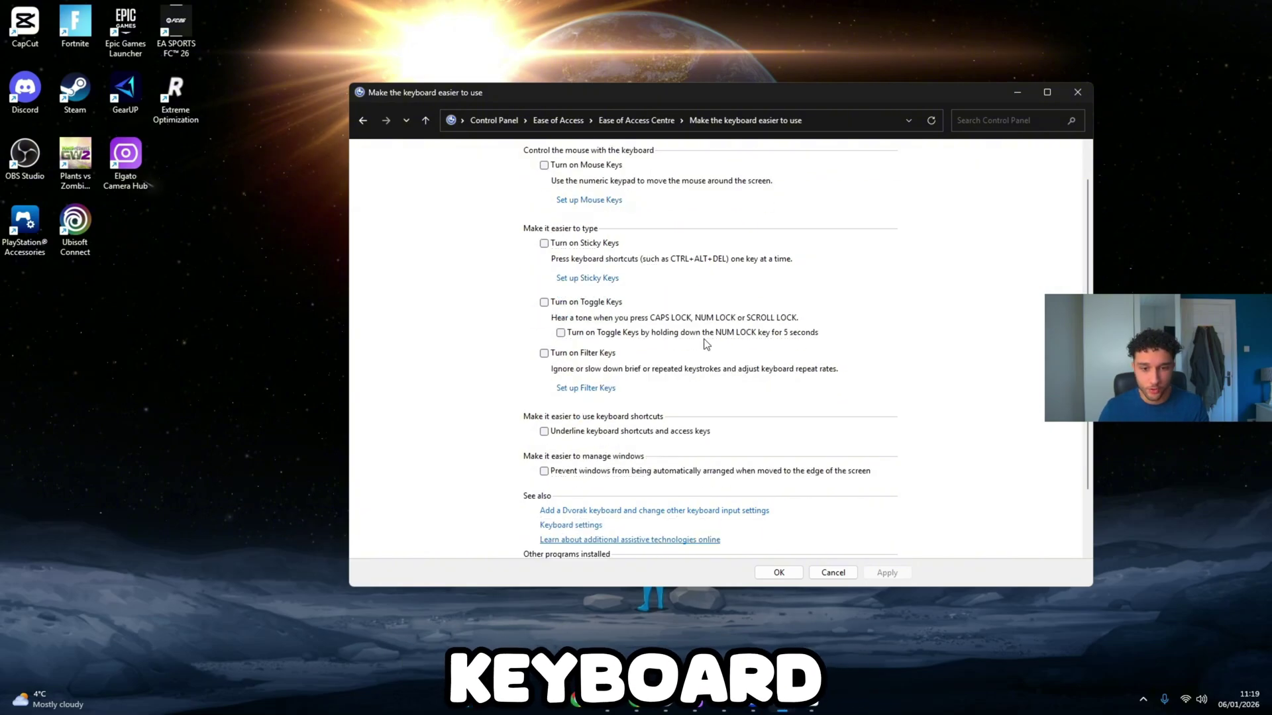
Step: Confirm keyboard repeat delay Short and repeat rate Fast, then close Control Panel
click(571, 505)
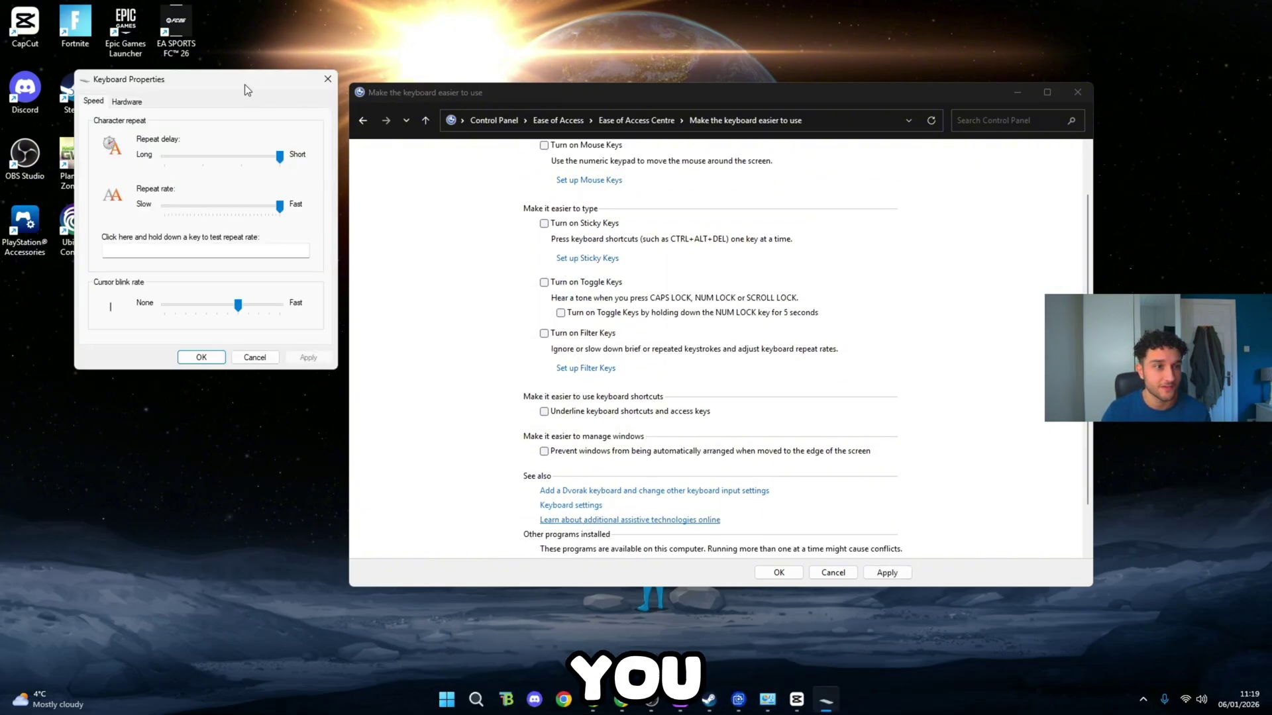
drag(244, 85, 709, 244)
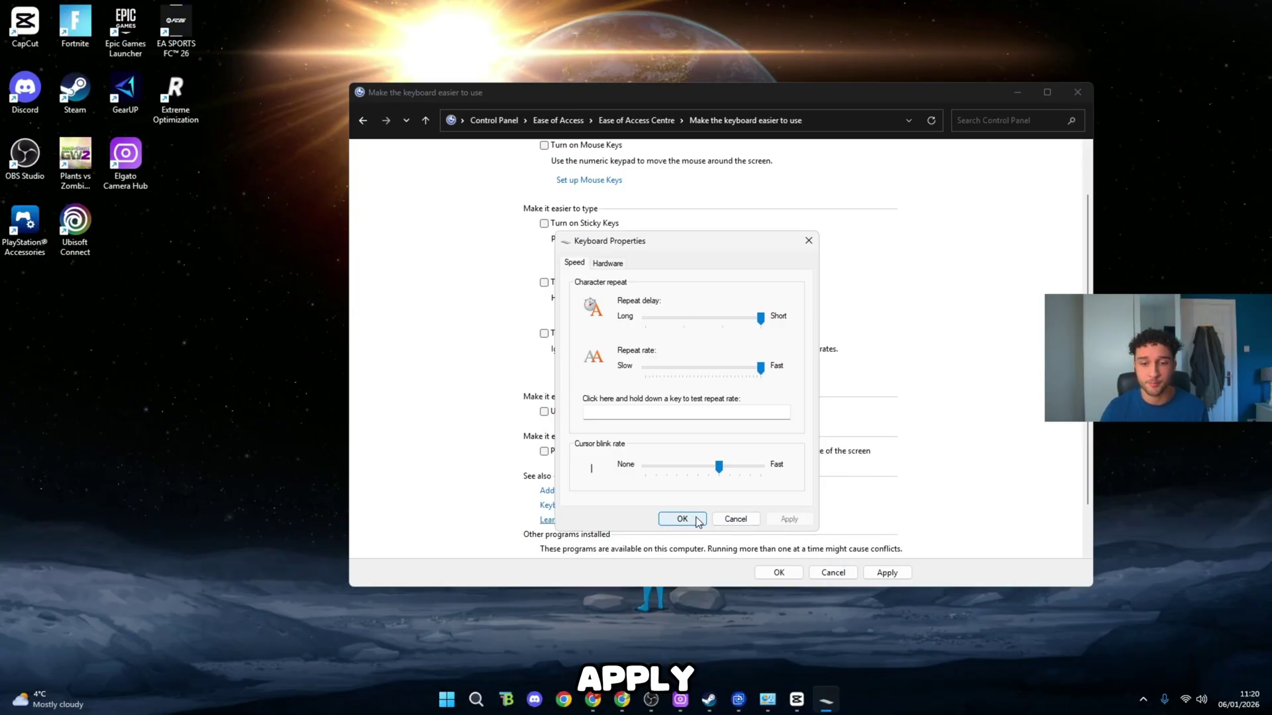
click(1020, 90)
key(alt+F4)
key(alt+F4)
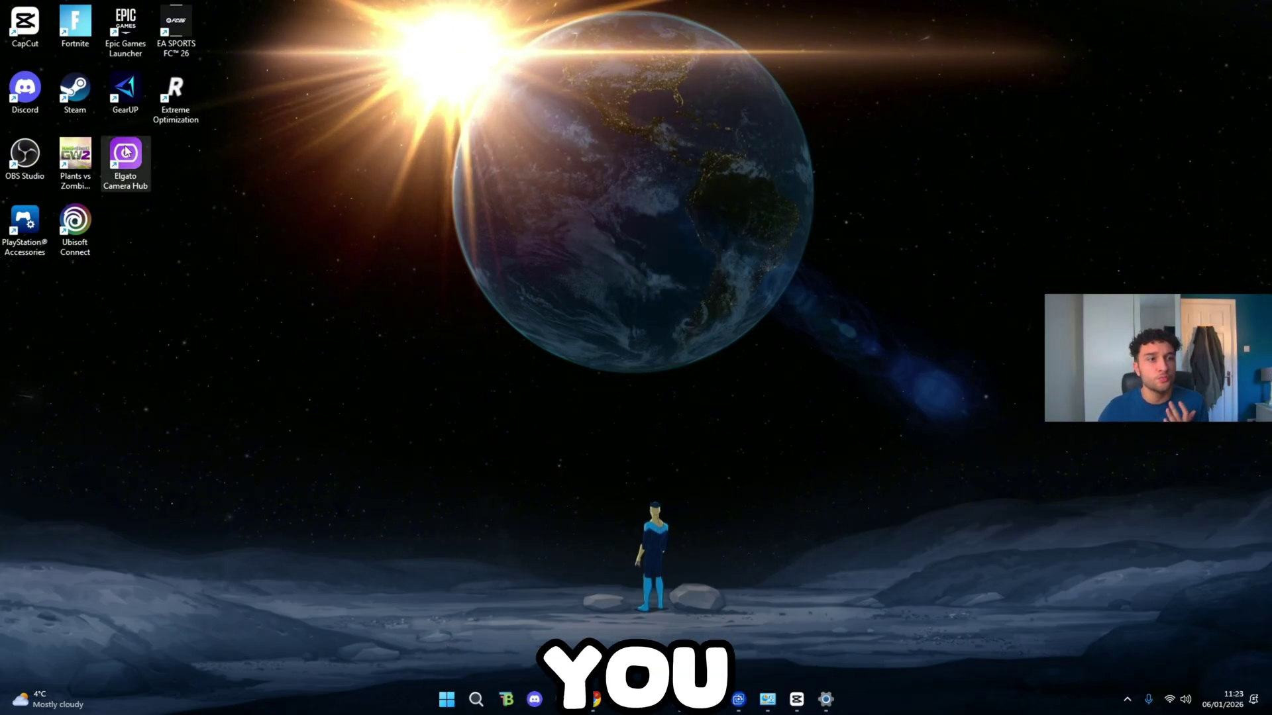
Step: Move the GearUP desktop shortcut and launch GearUP Booster to its Home page
drag(125, 91, 633, 292)
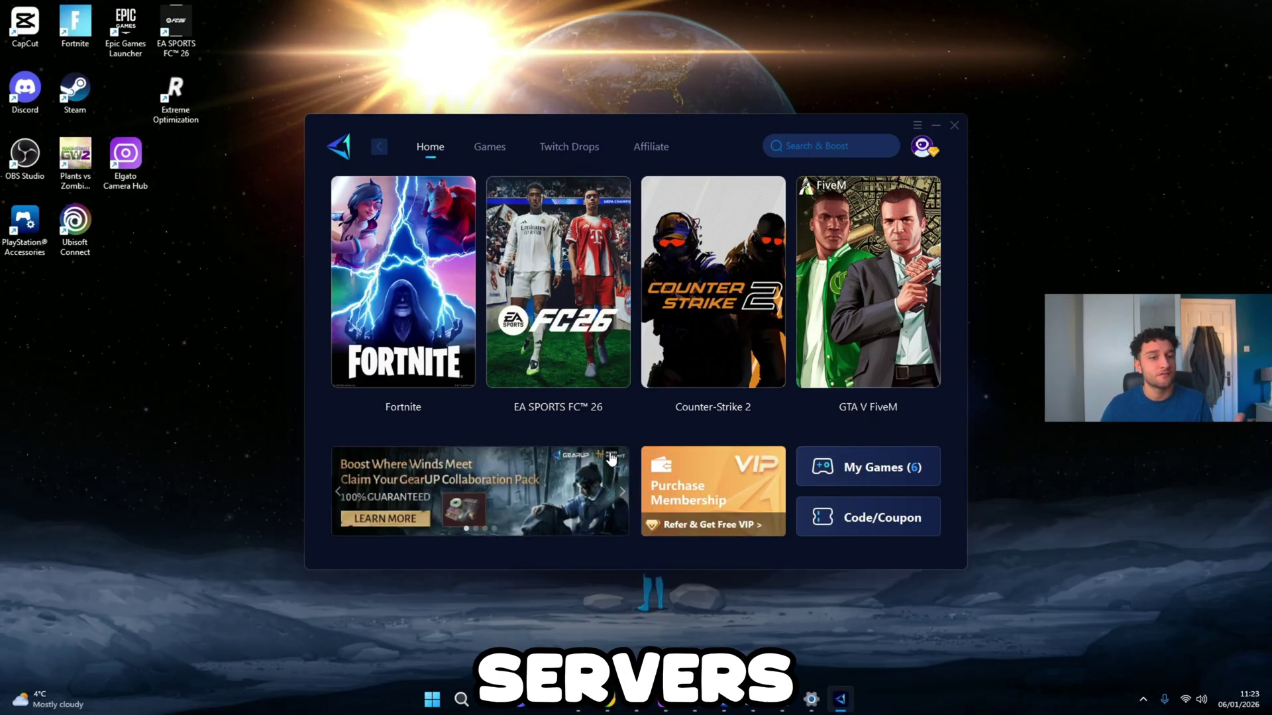
Step: Browse the Games list, return to Home, and start boosting Fortnite
mouse_move(622, 356)
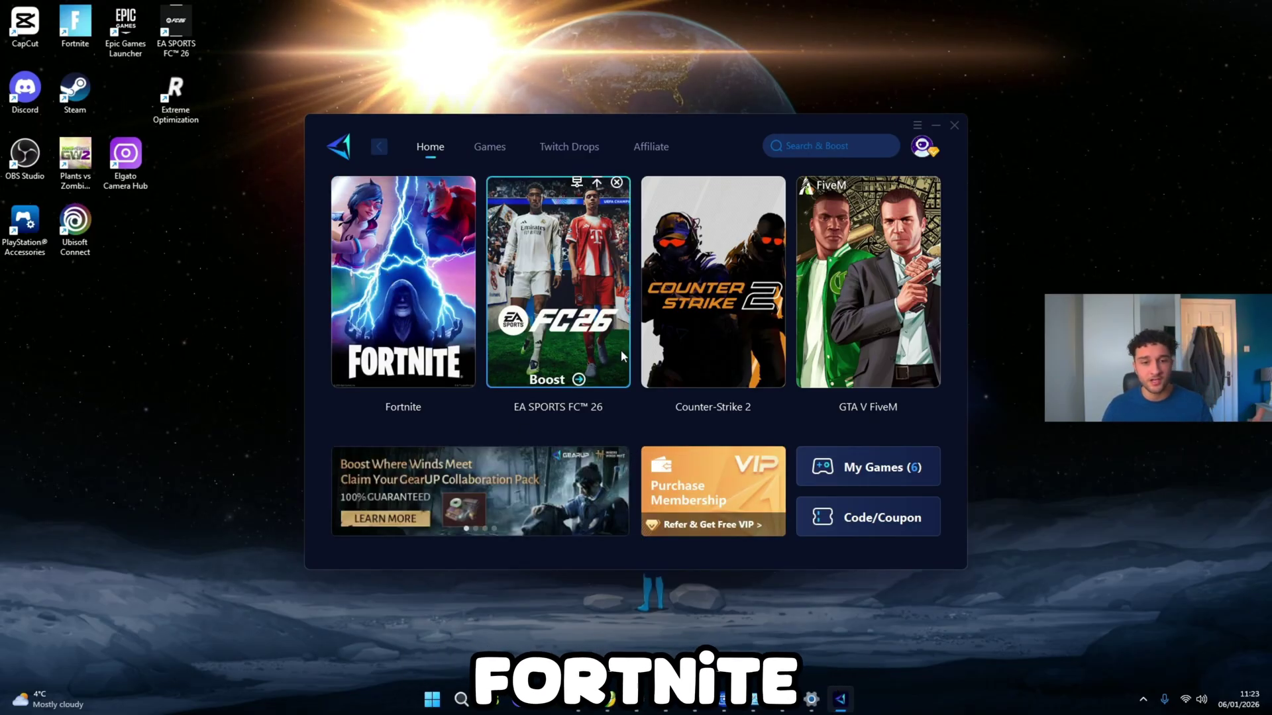
click(490, 146)
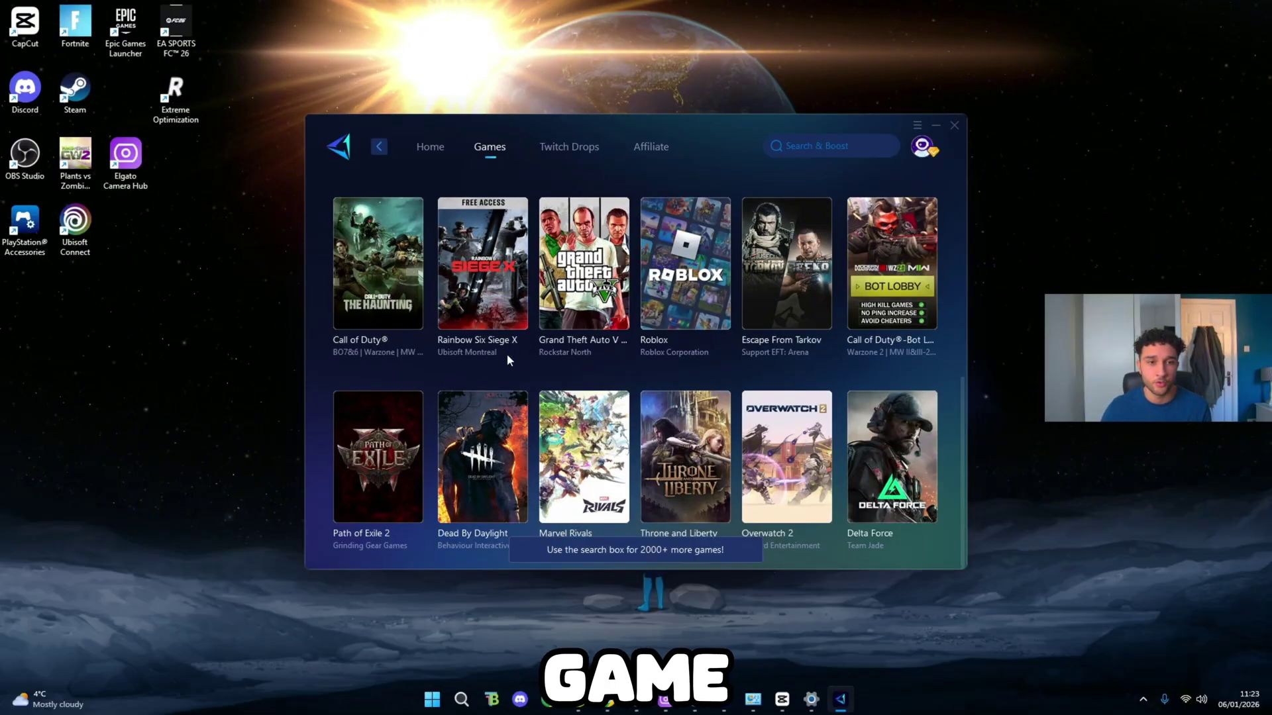
scroll(506, 353, up, 5)
click(430, 146)
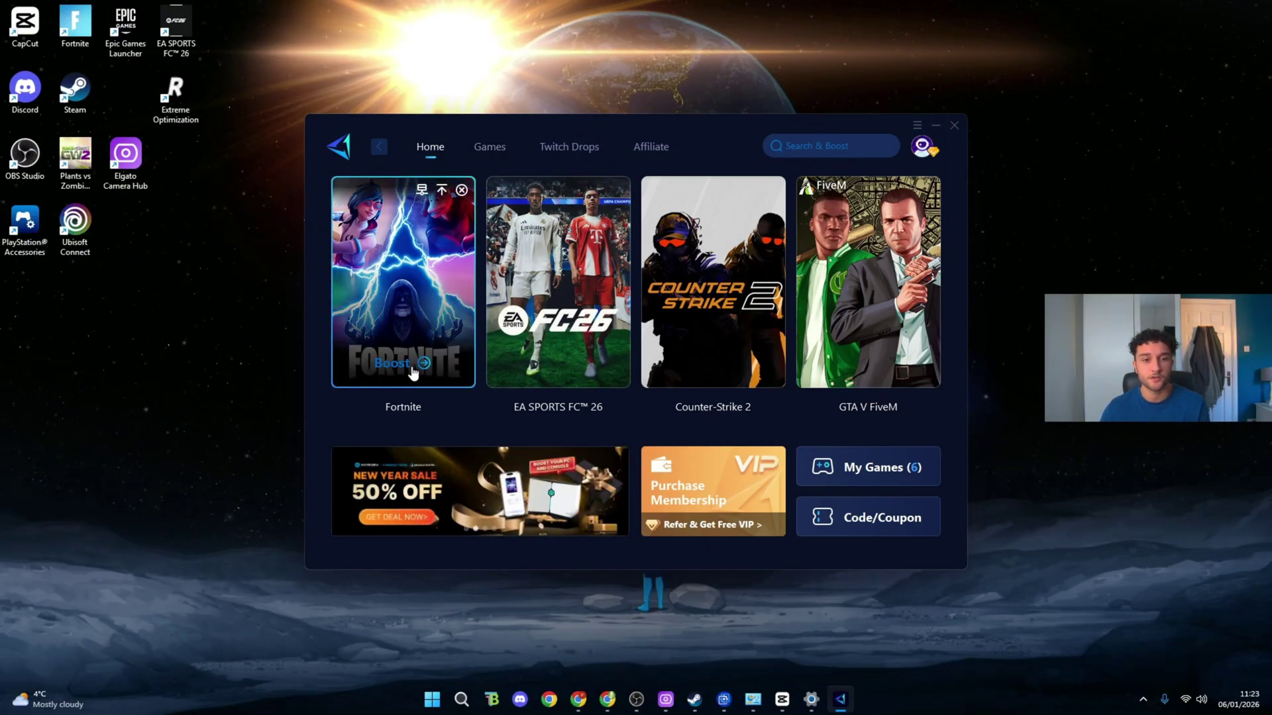
click(412, 371)
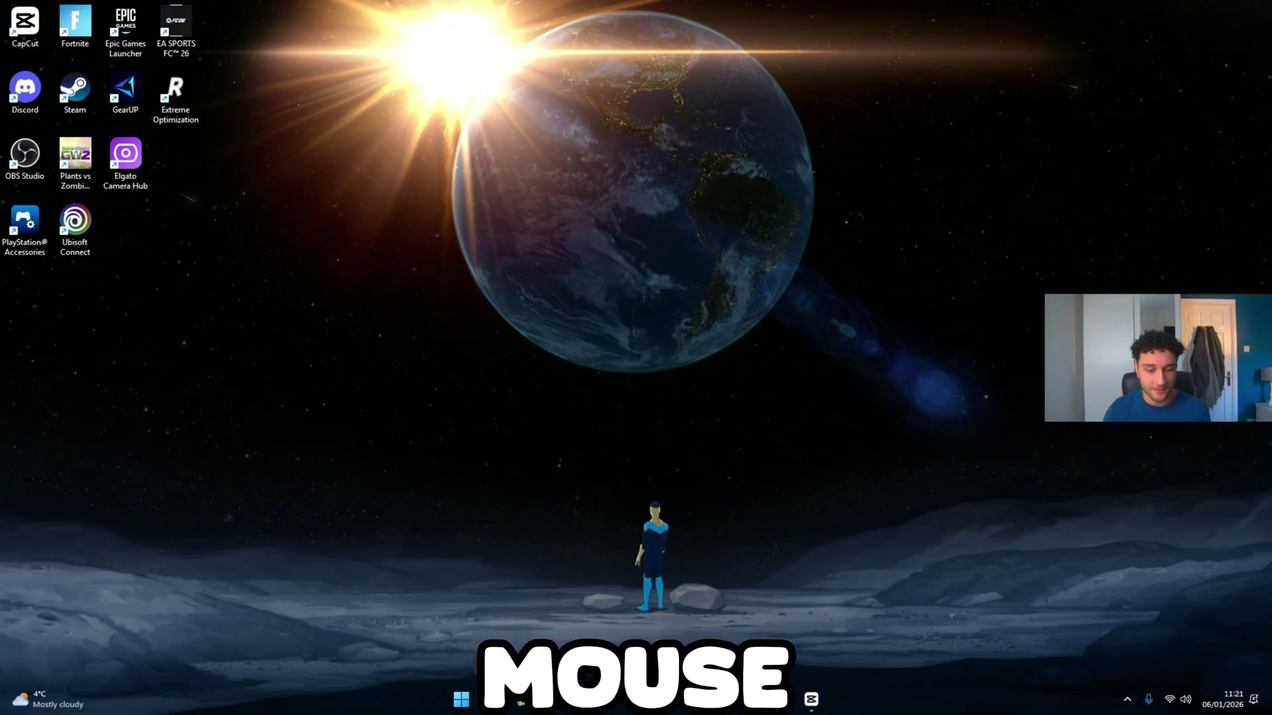
Step: Search 'sys', open System Configuration, and show its Boot tab
click(490, 699)
text(system Configuration)
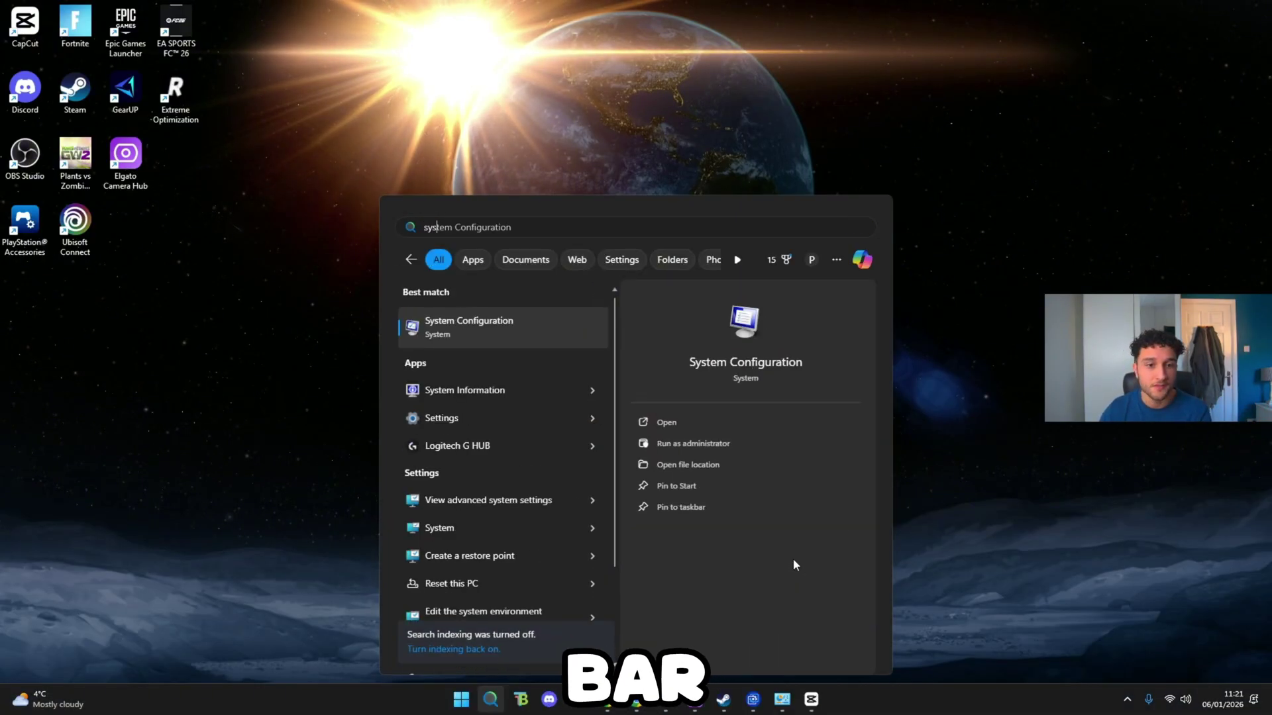
click(427, 333)
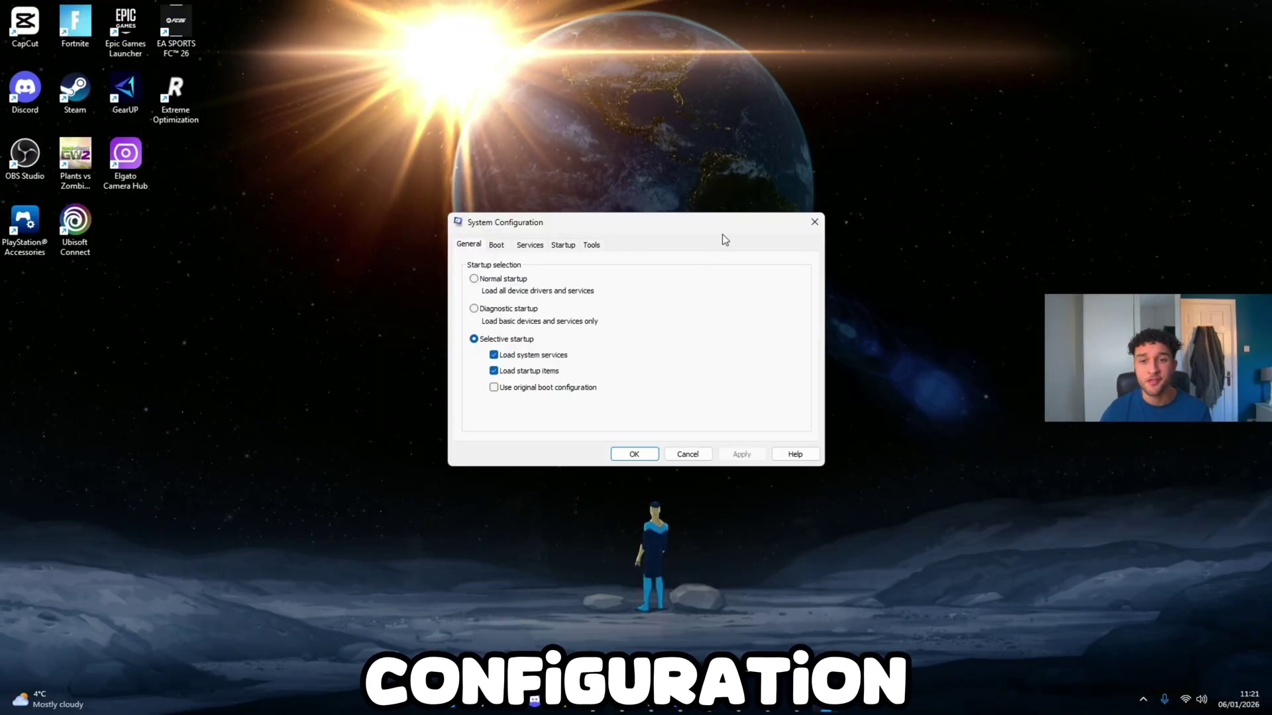
drag(734, 222, 758, 232)
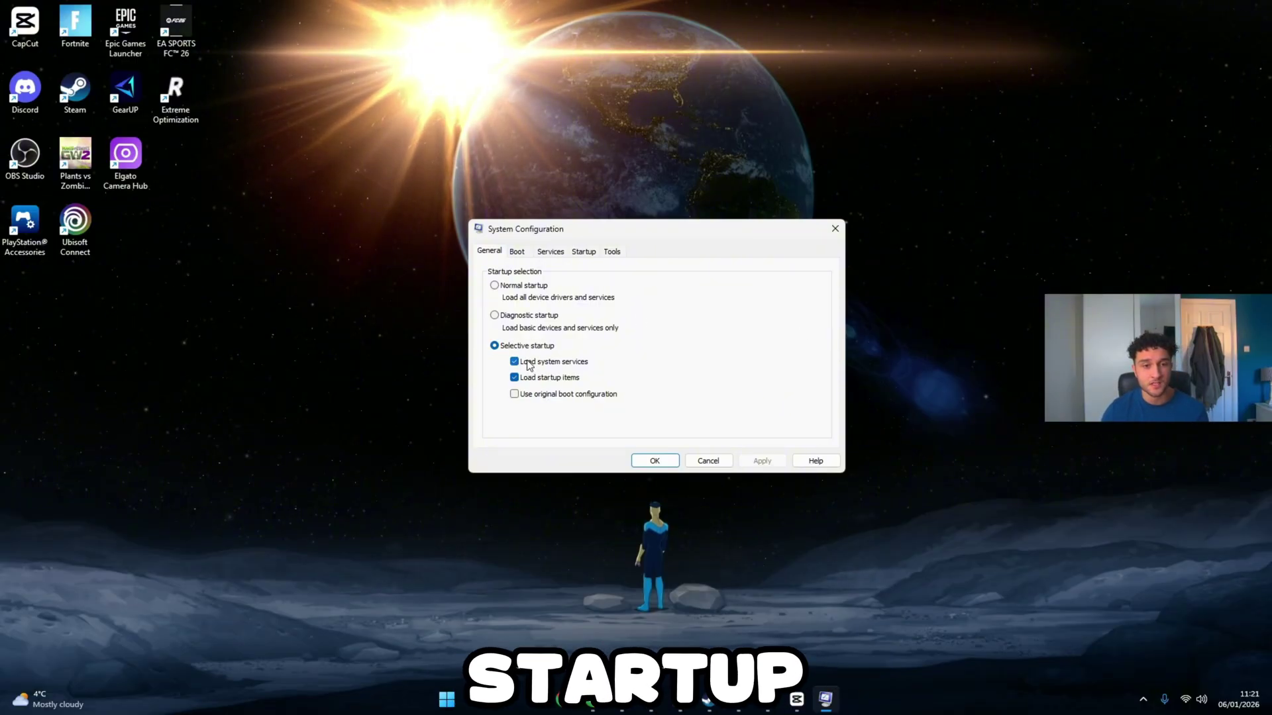
click(515, 253)
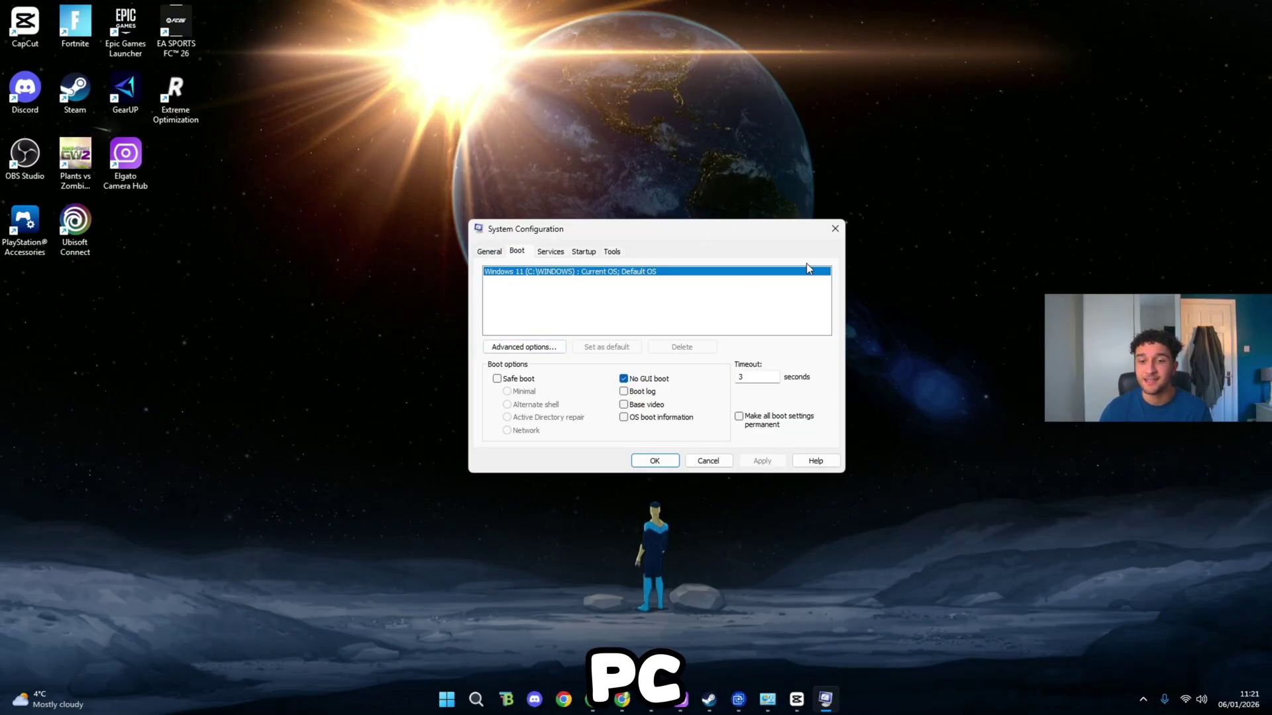
Step: In Advanced boot options, keep Number of processors set to 16
mouse_move(627, 228)
mouse_down()
mouse_move(510, 224)
mouse_move(646, 188)
mouse_move(614, 211)
mouse_up()
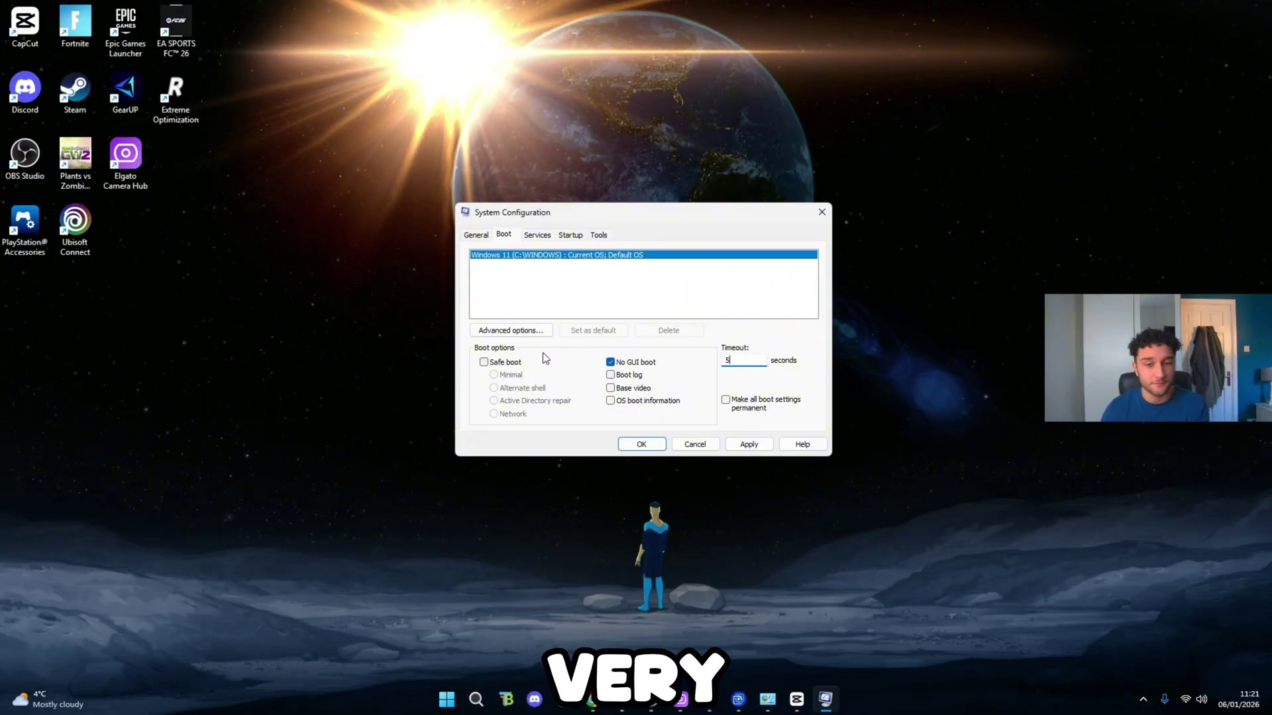
click(516, 331)
drag(575, 208, 805, 196)
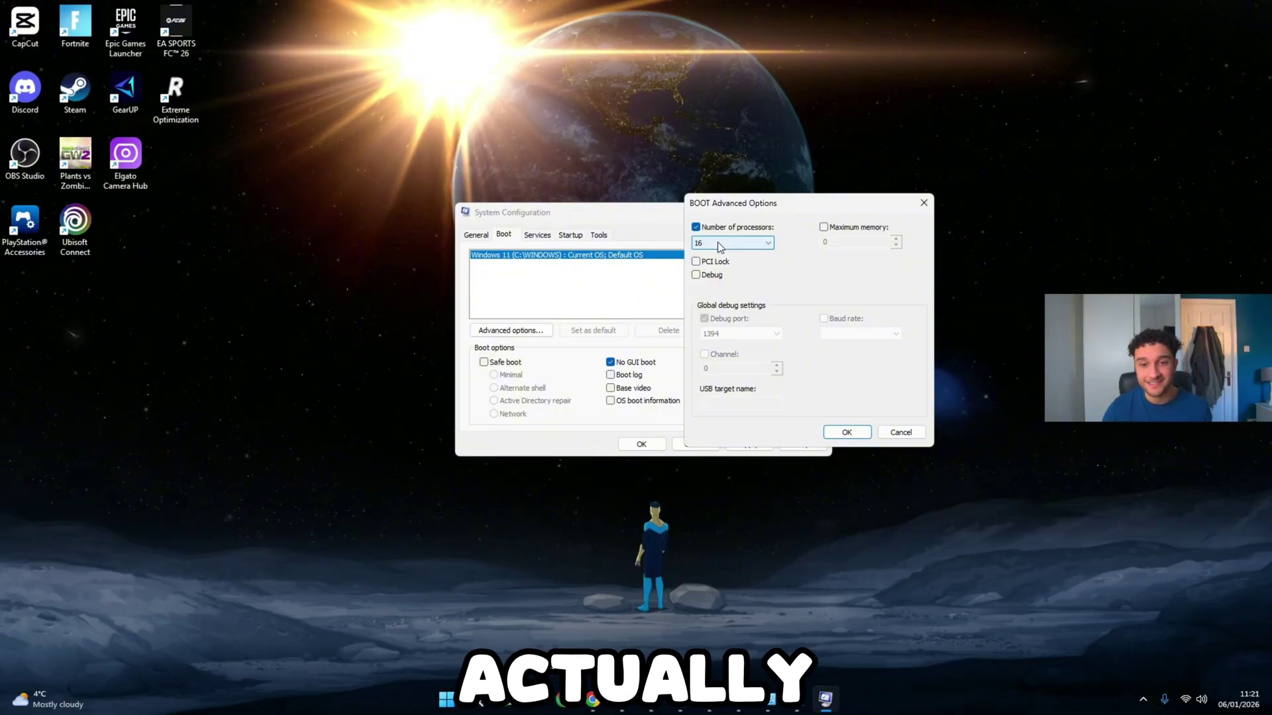
click(718, 243)
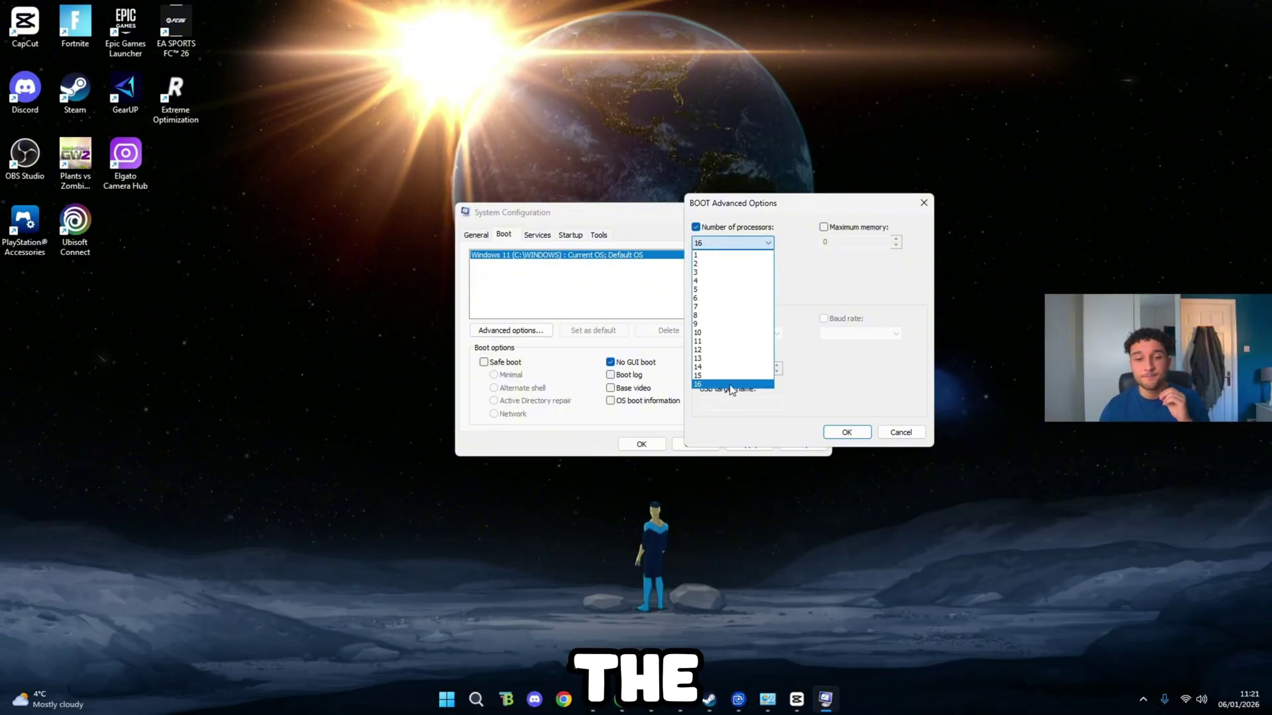
click(756, 386)
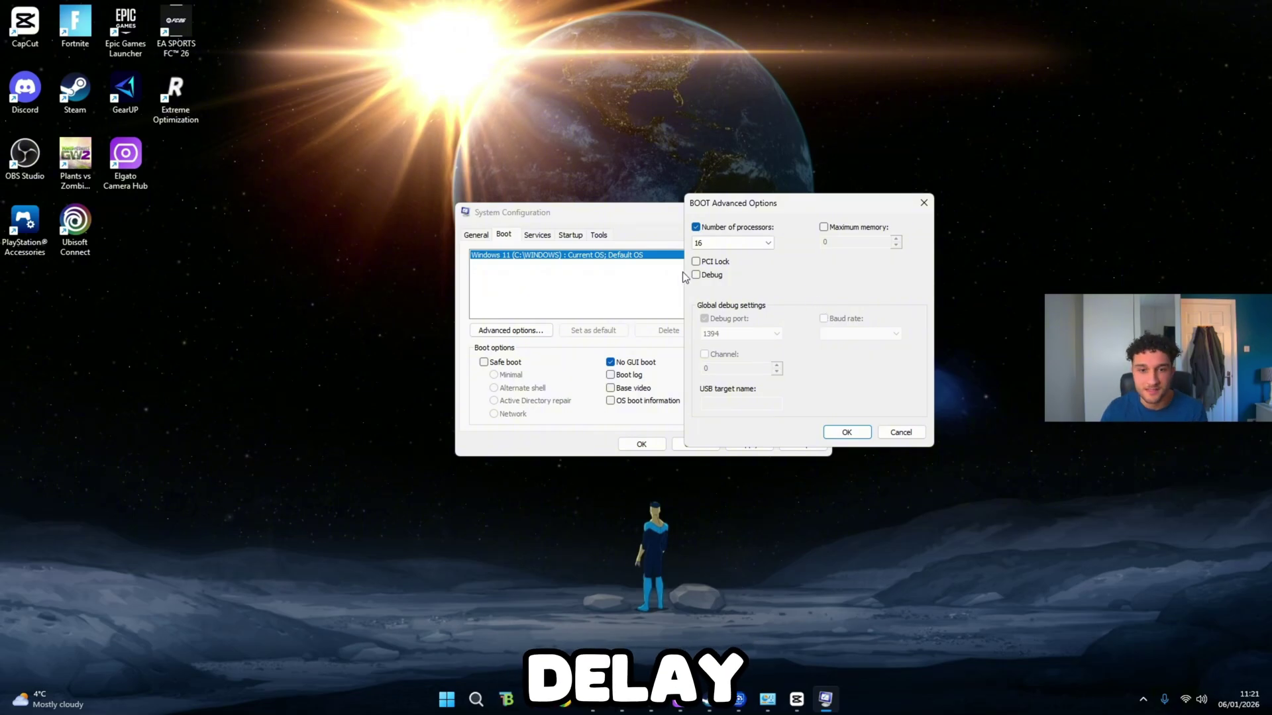
click(732, 243)
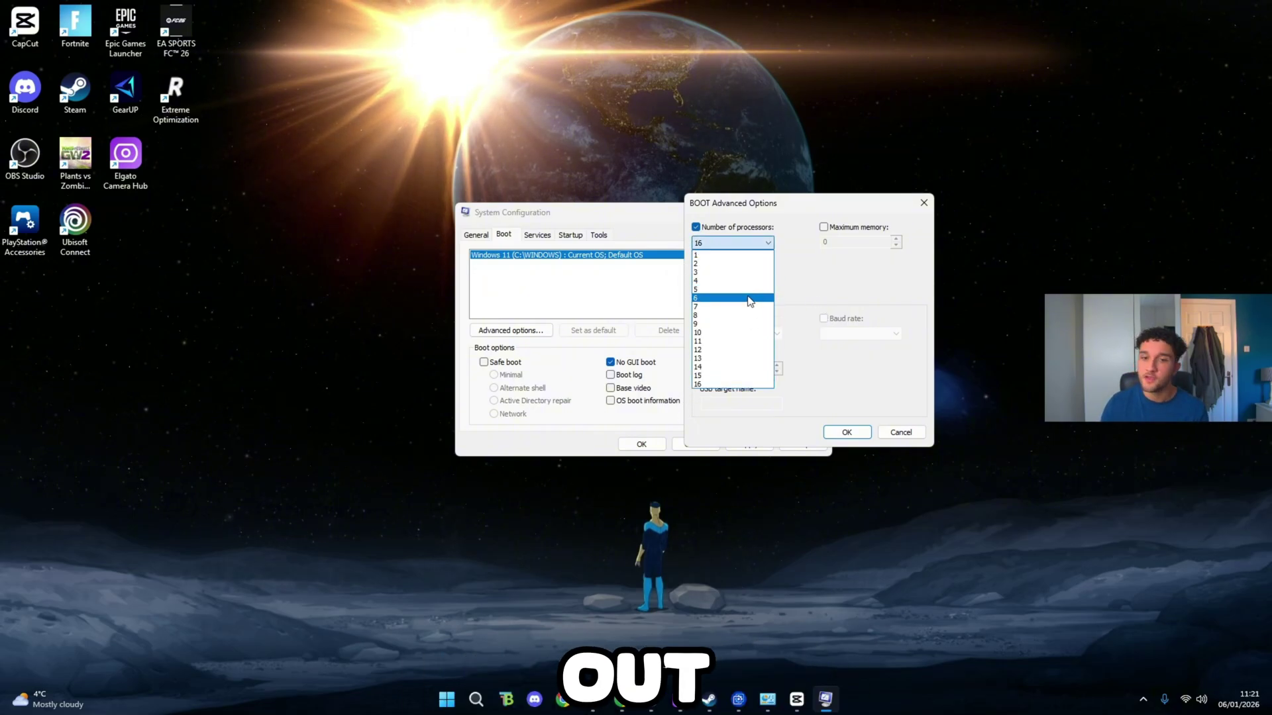
click(727, 385)
Step: Confirm the advanced options, apply the boot changes and close System Configuration
click(846, 432)
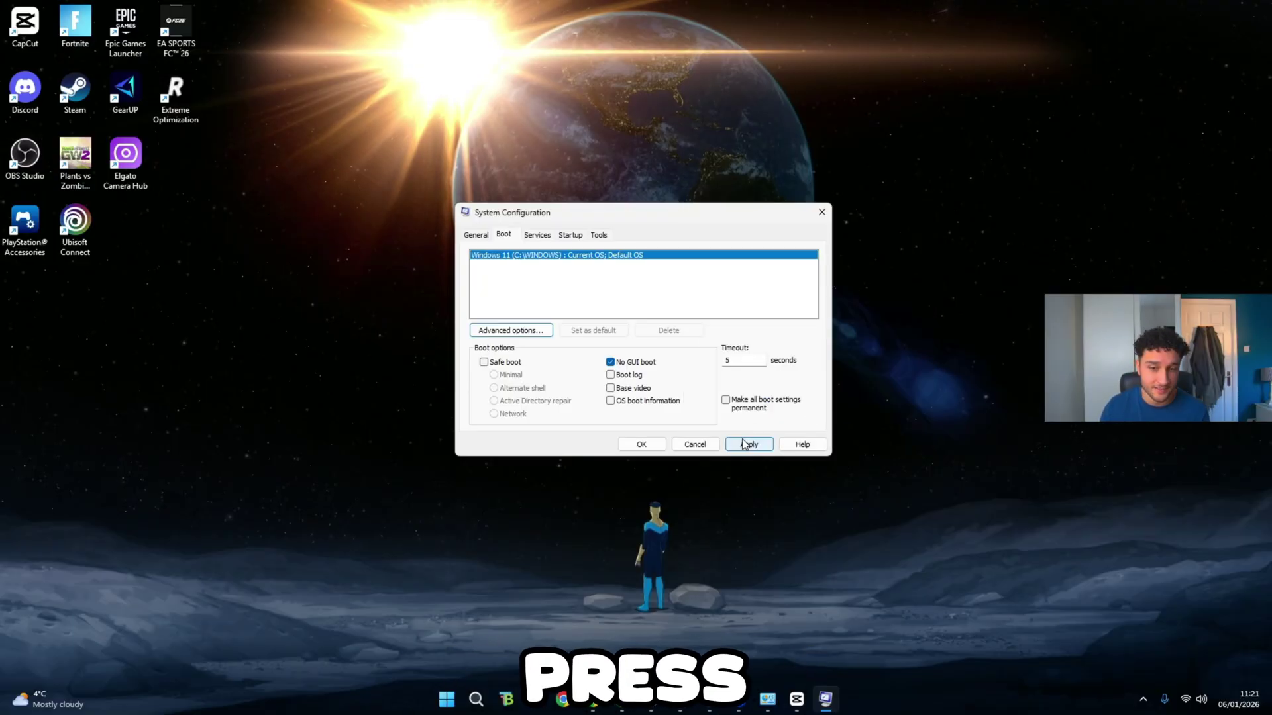
click(744, 444)
click(828, 221)
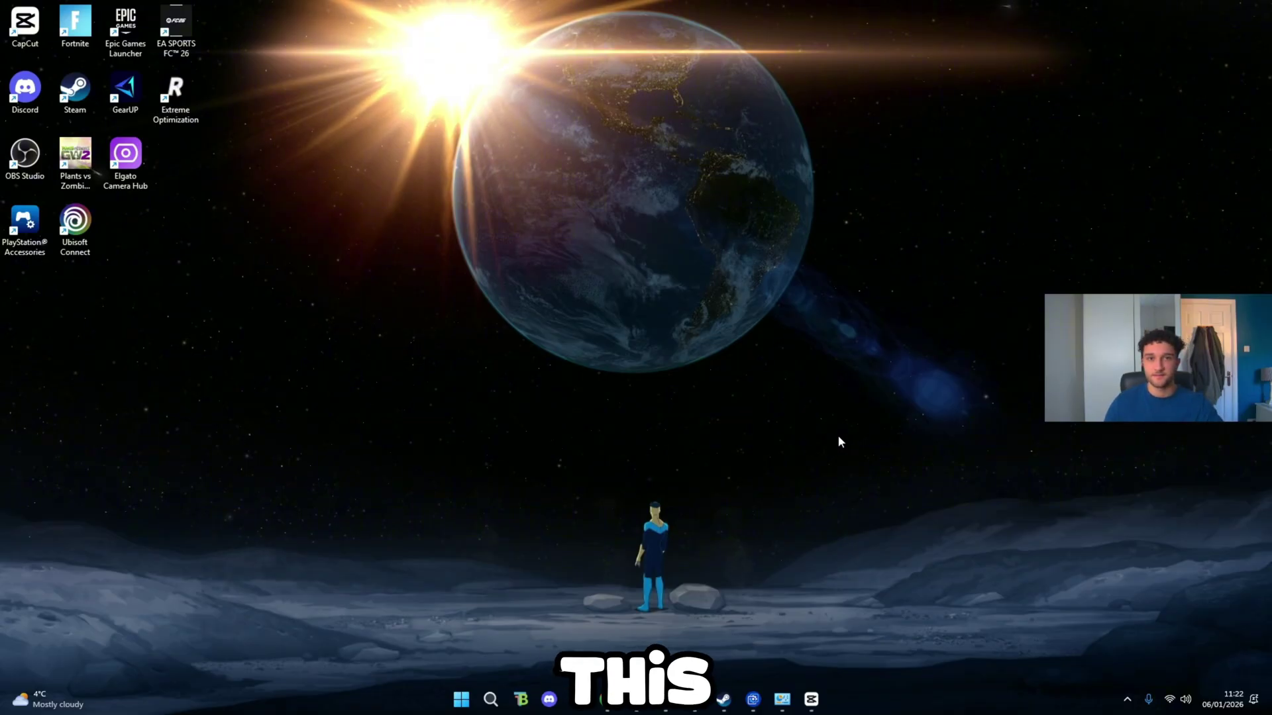
Step: Search 'game mode', ensure the Game Mode toggle is On, then minimize Settings
drag(503, 98, 944, 493)
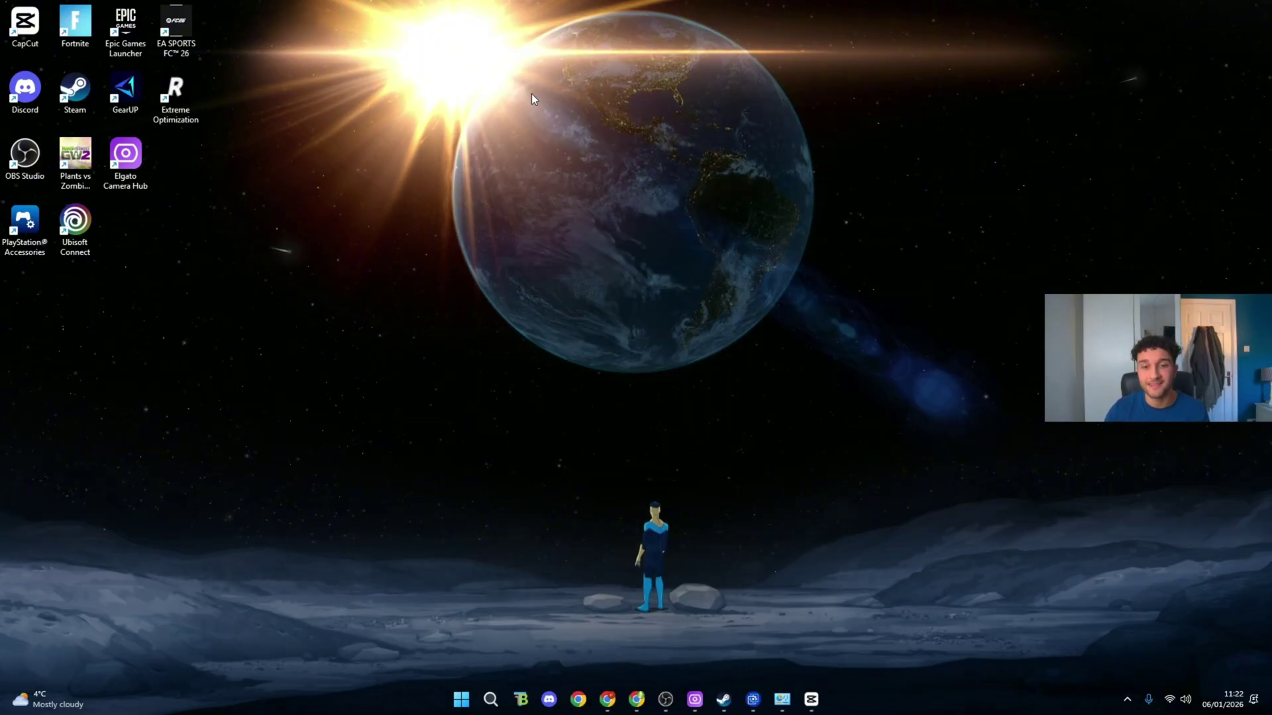
click(490, 699)
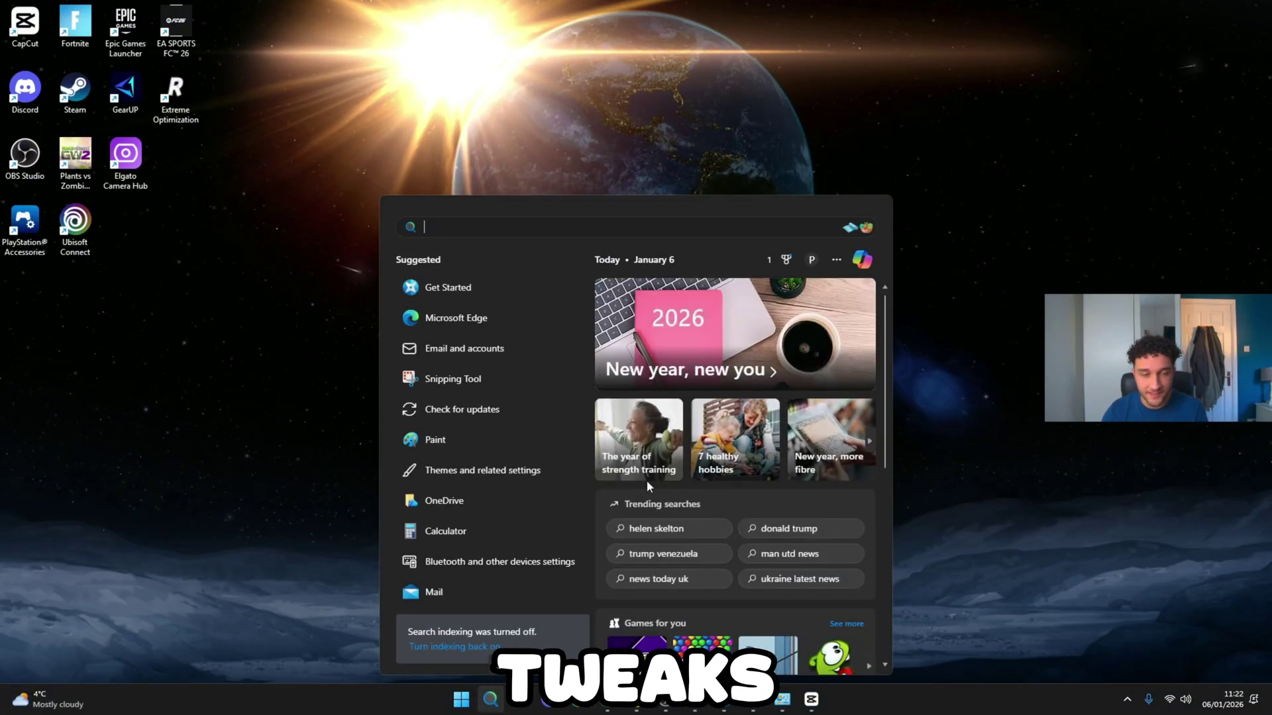
text(game mode)
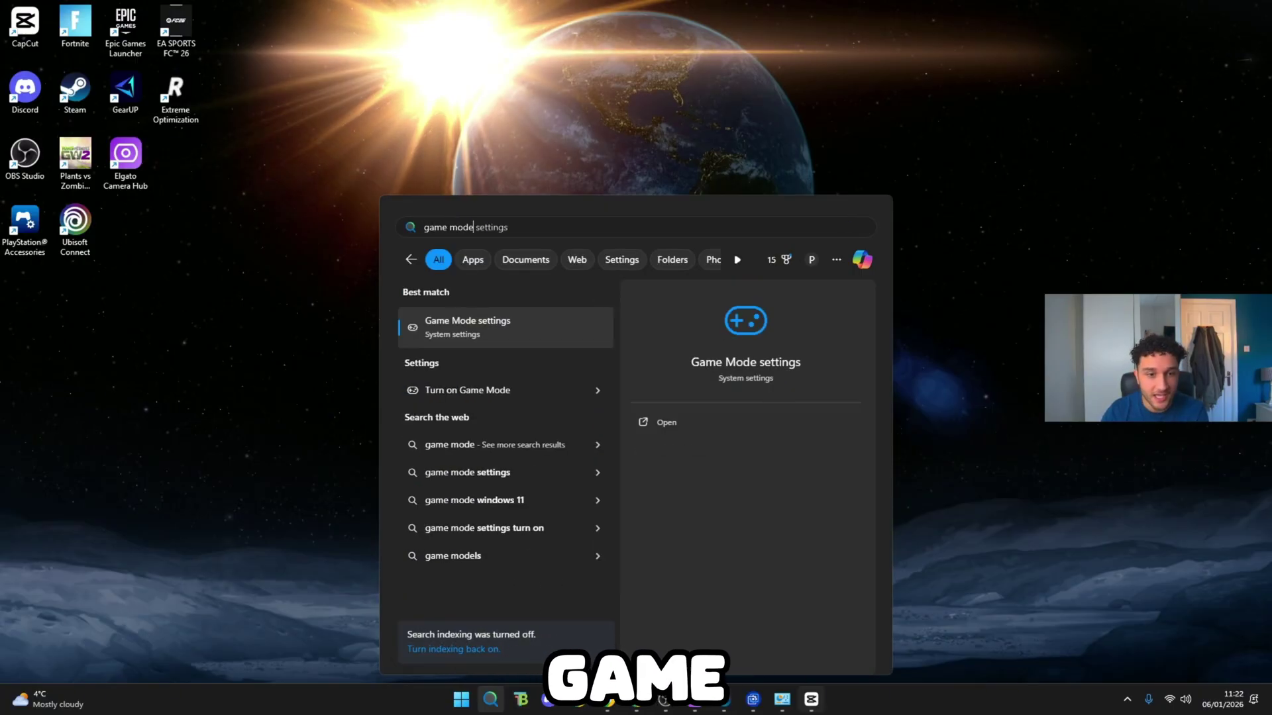
click(570, 329)
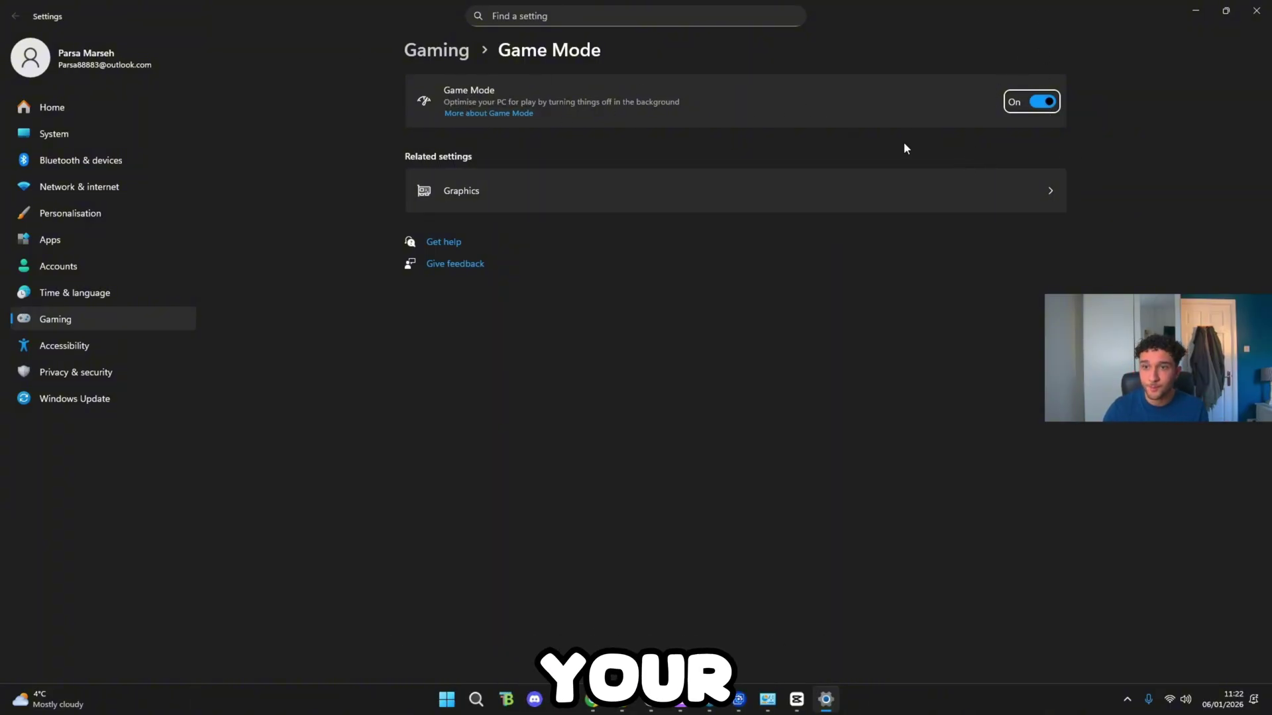
click(1044, 103)
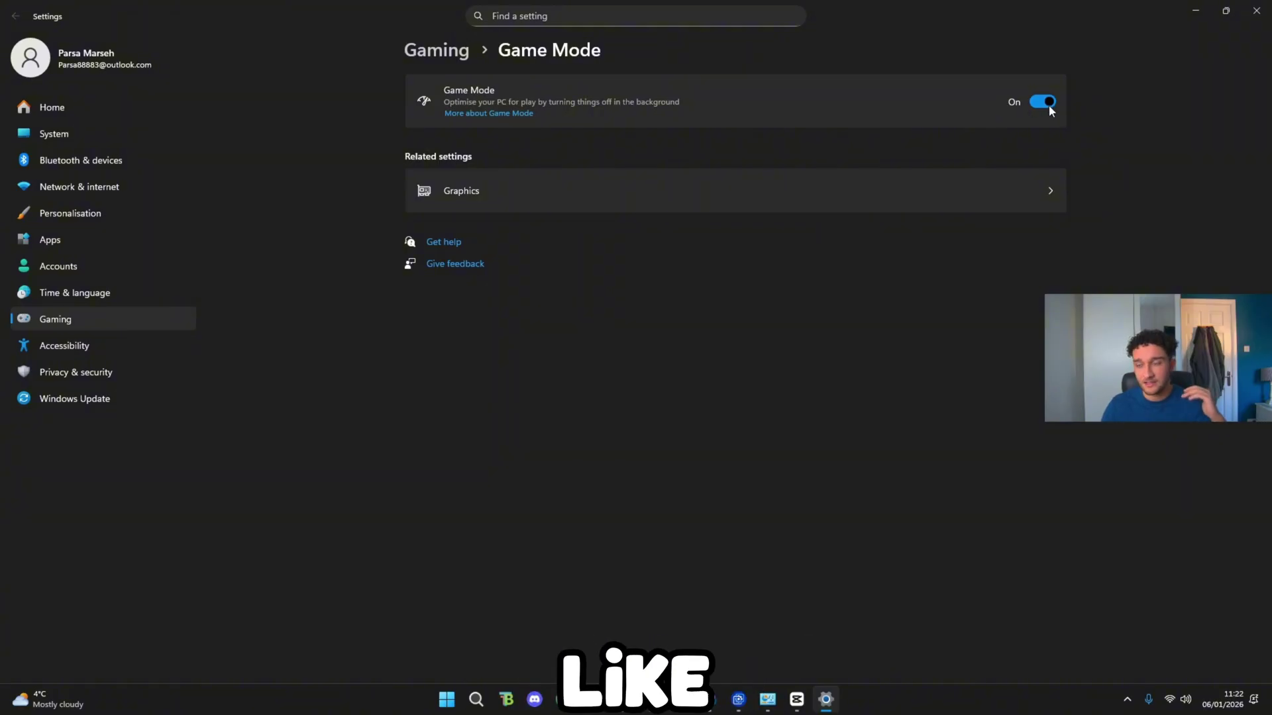
click(1206, 6)
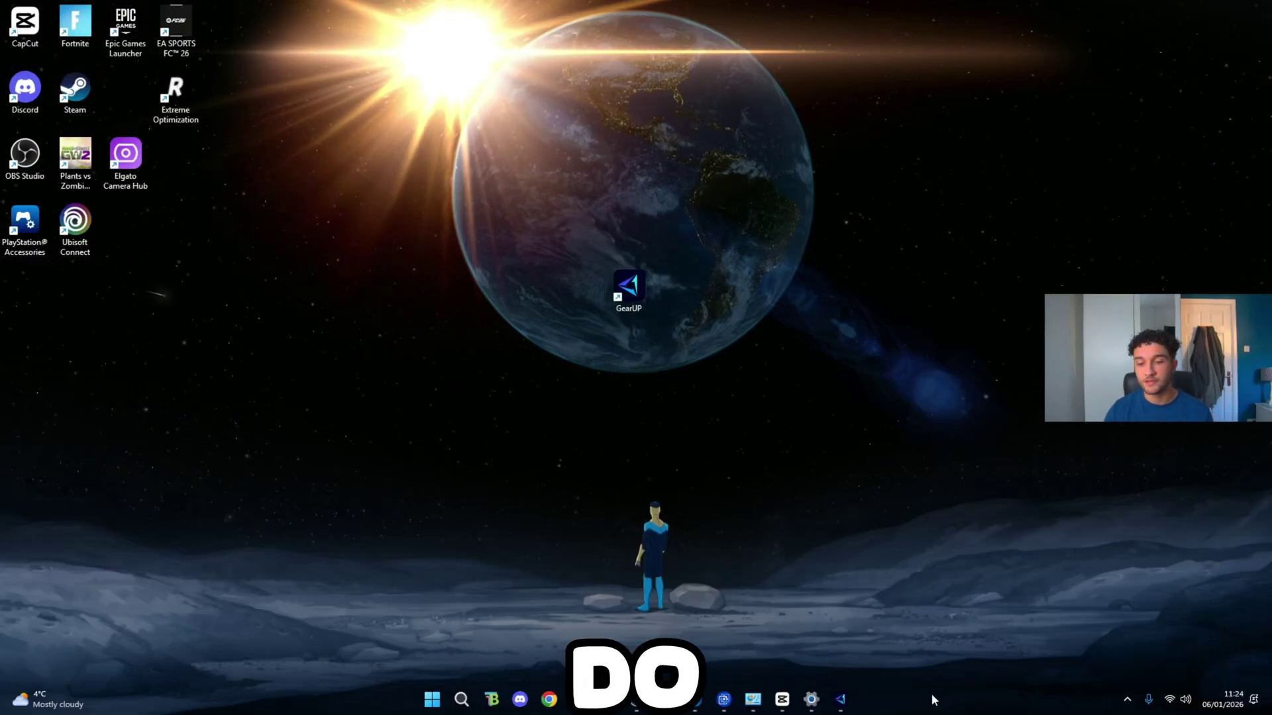
Step: Open the full Services console from Task Manager's Services page
right_click(931, 694)
click(987, 647)
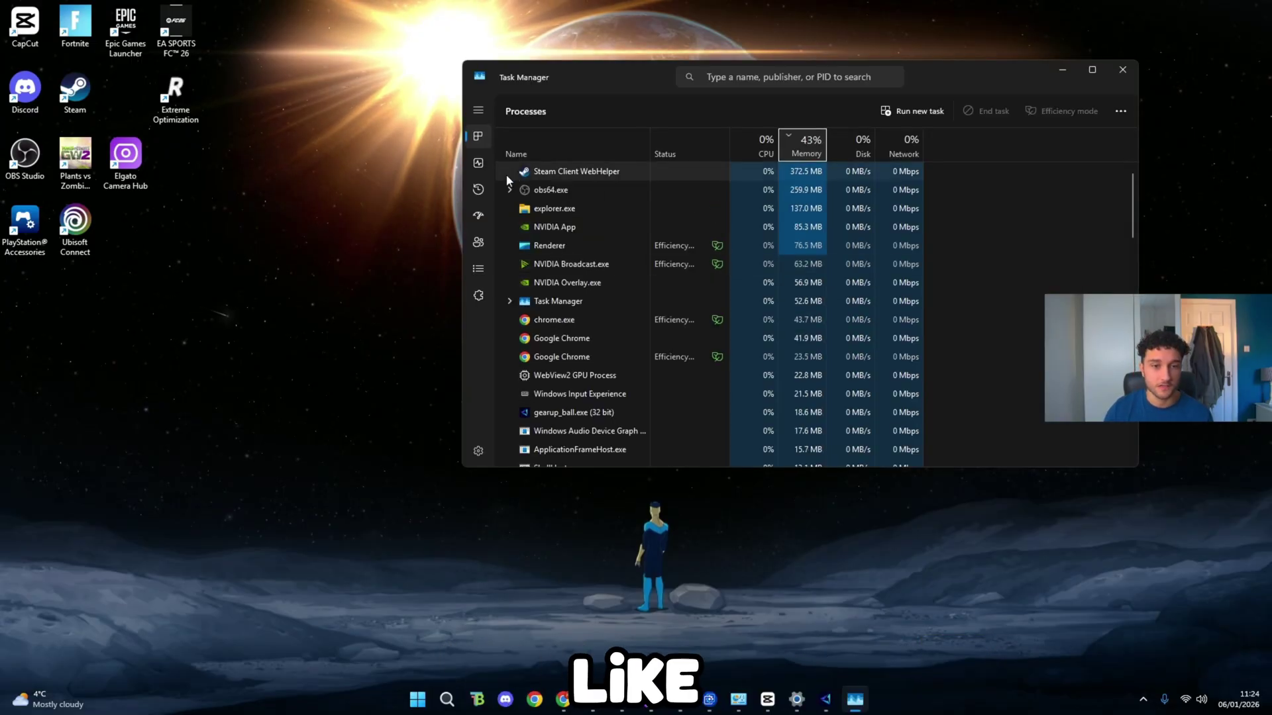
click(478, 295)
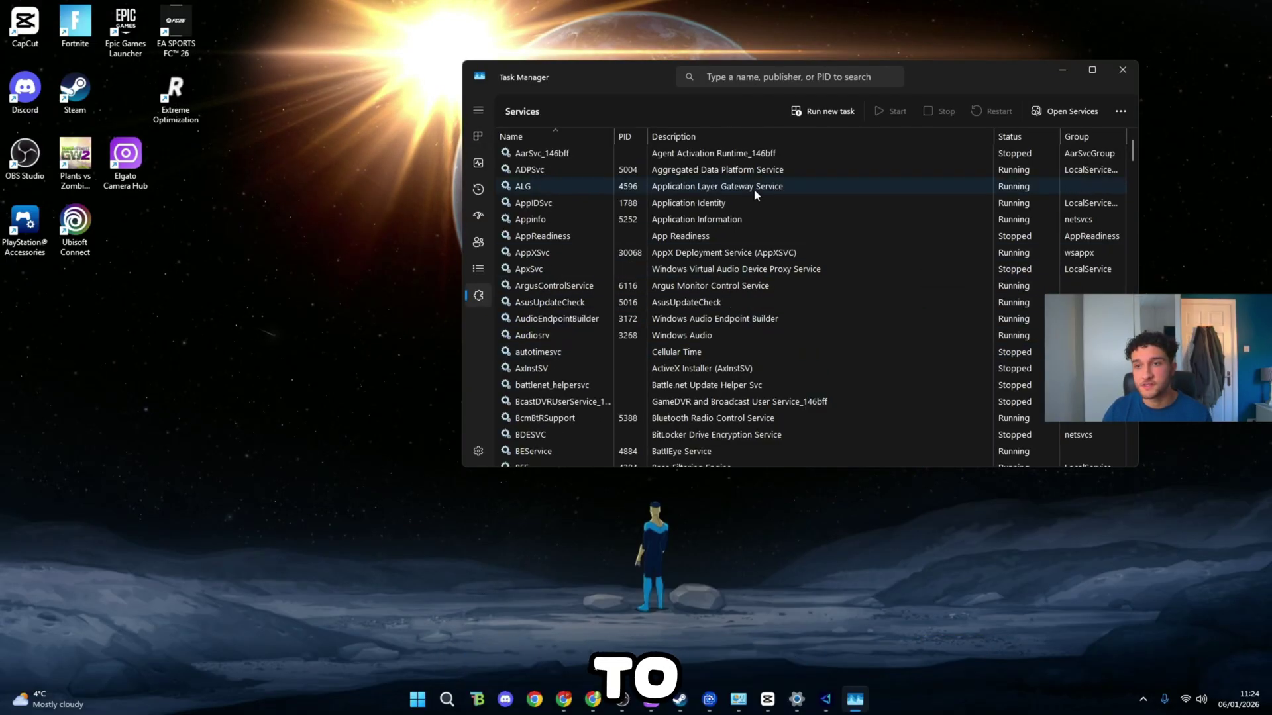
click(1071, 111)
Step: Scroll to SysMain, select it and open its right-click menu
scroll(506, 438, down, 18)
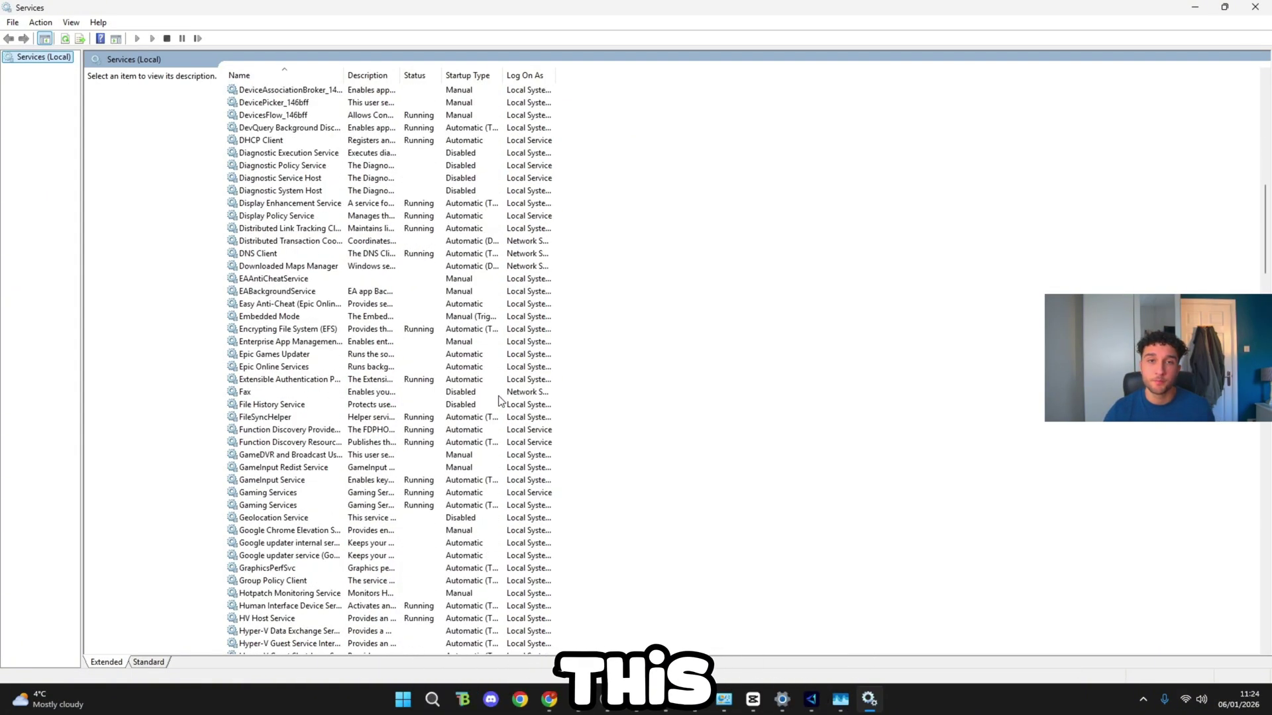
scroll(504, 417, down, 7)
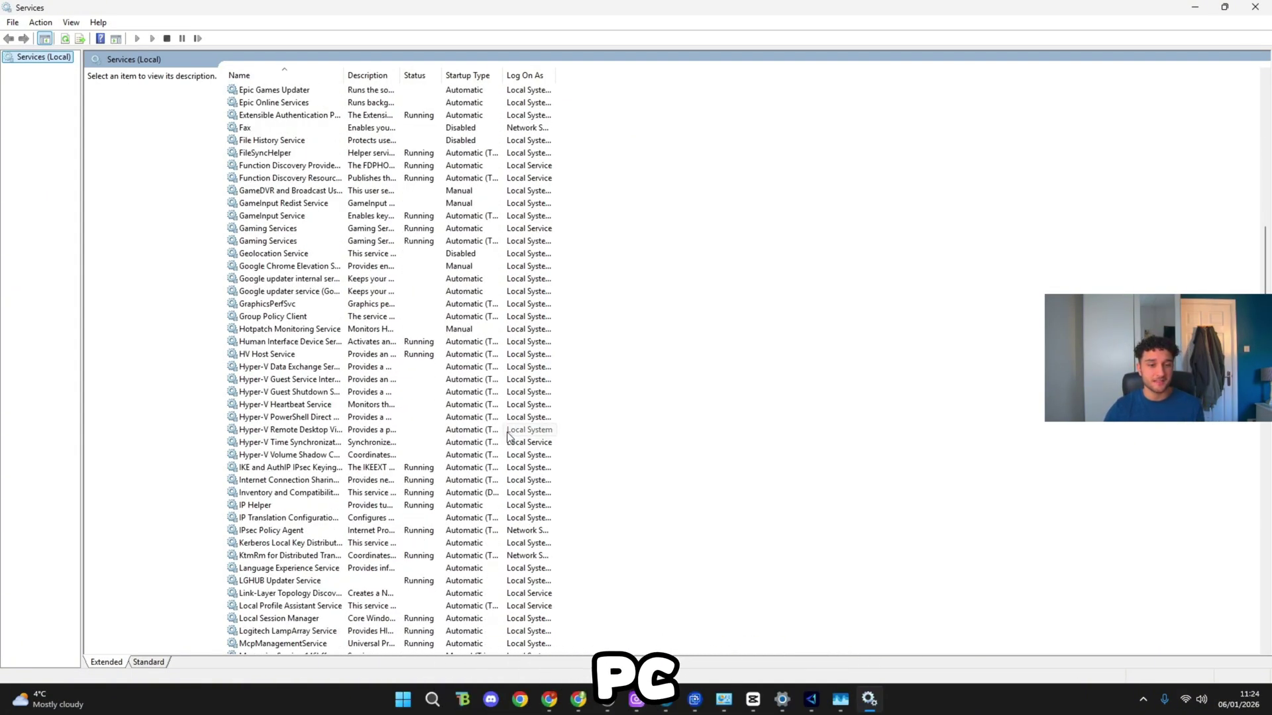
scroll(510, 438, down, 8)
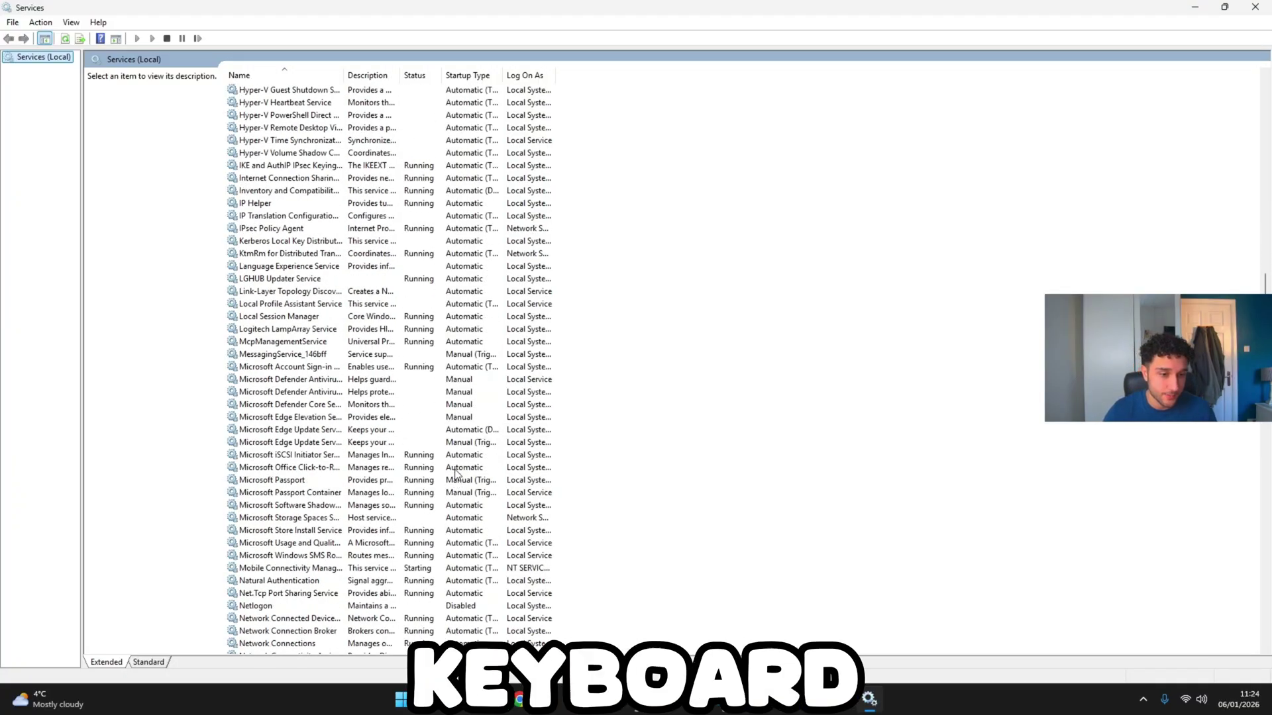
scroll(454, 464, up, 6)
scroll(449, 457, up, 9)
scroll(448, 446, down, 20)
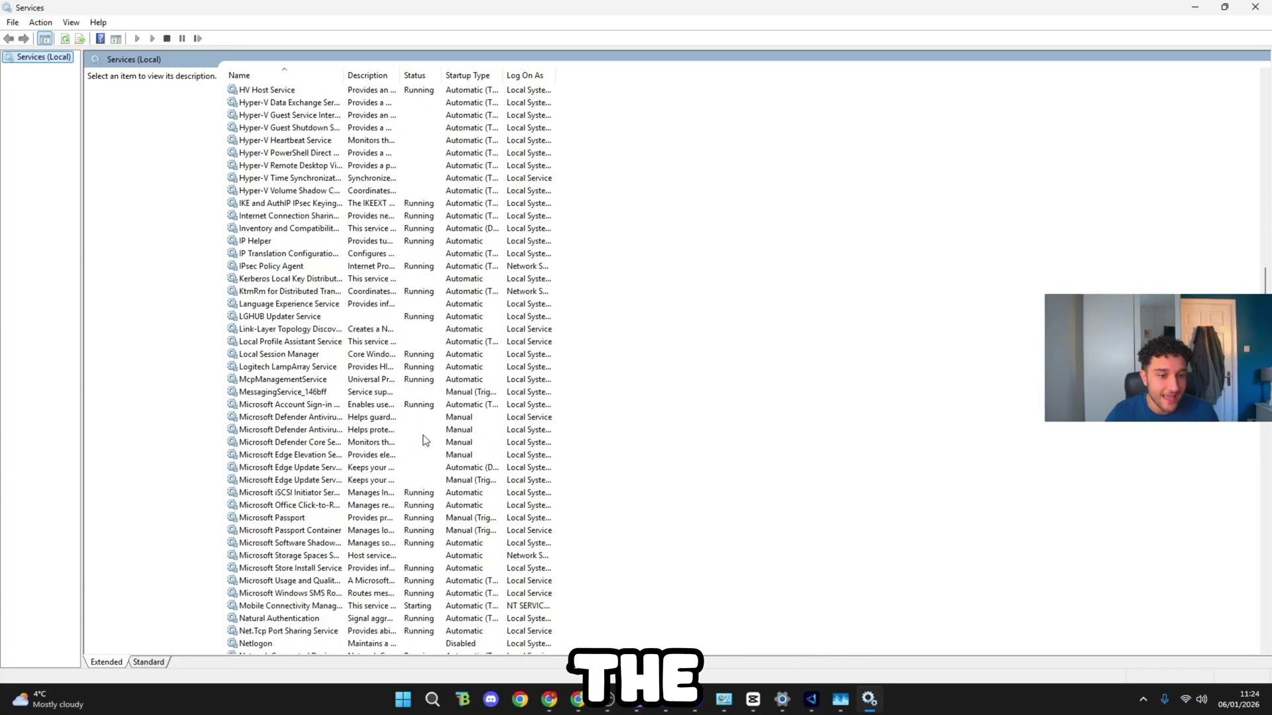
scroll(401, 435, down, 10)
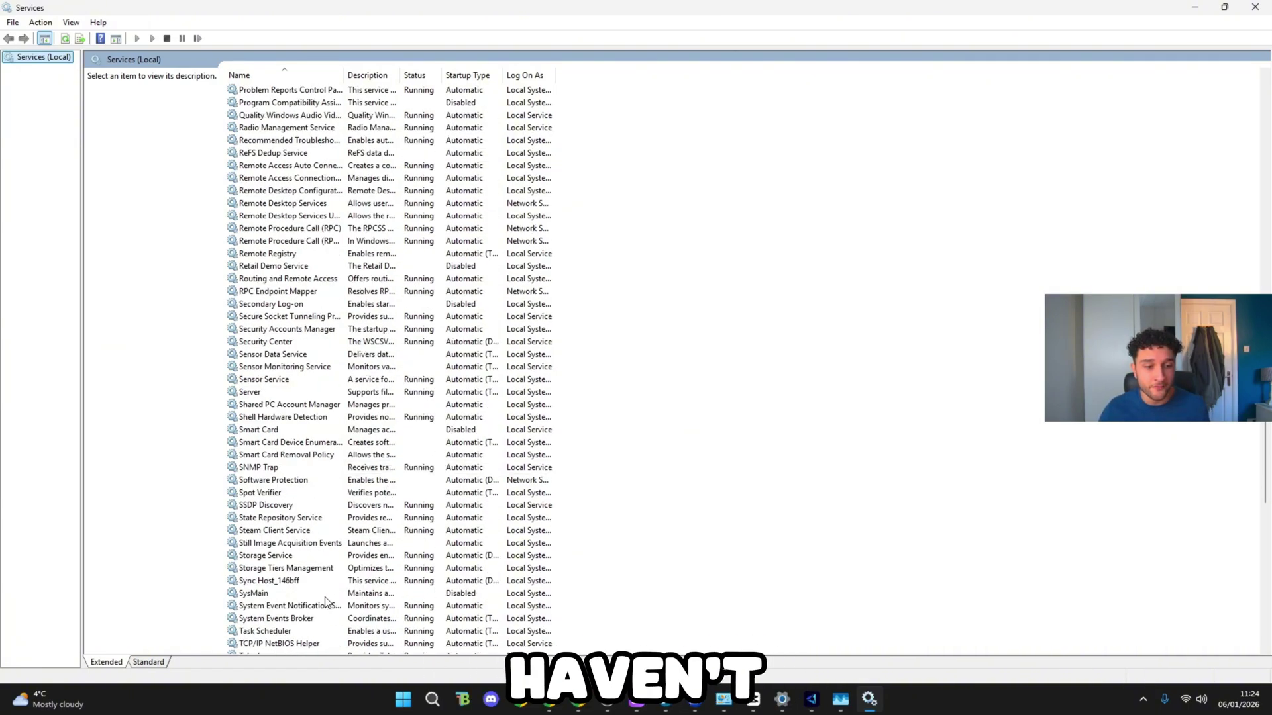
click(324, 595)
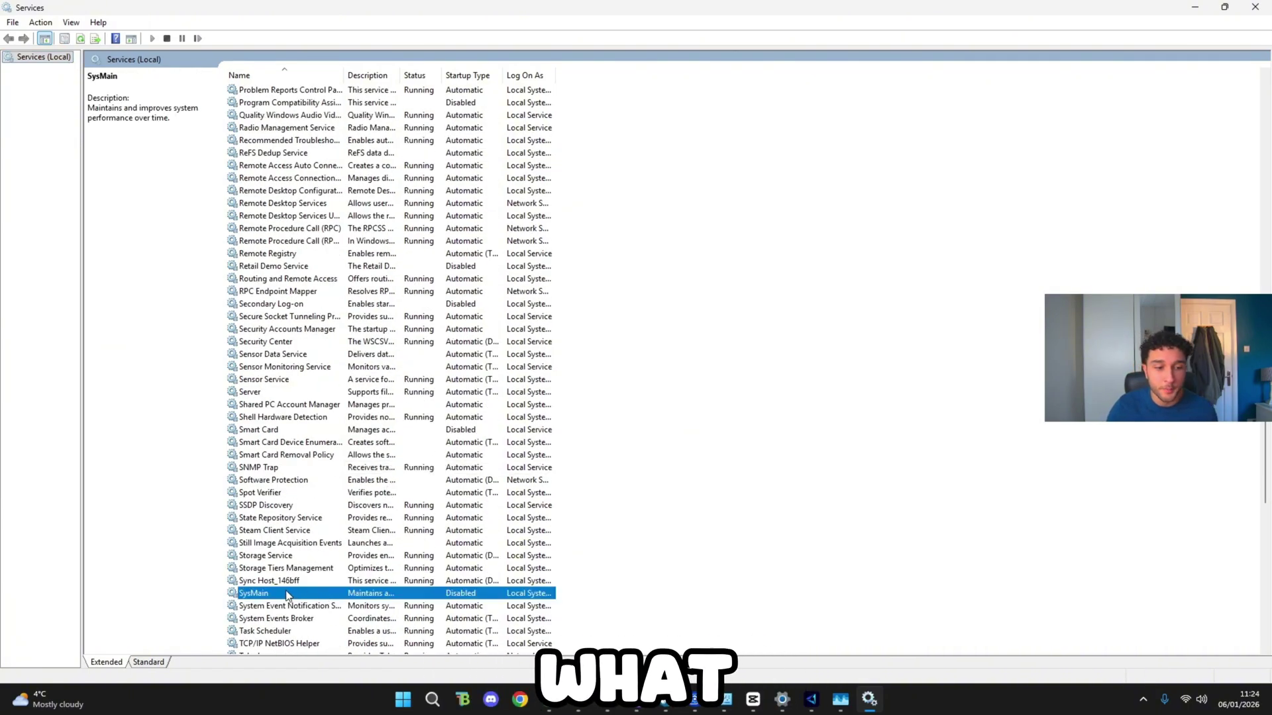
click(138, 111)
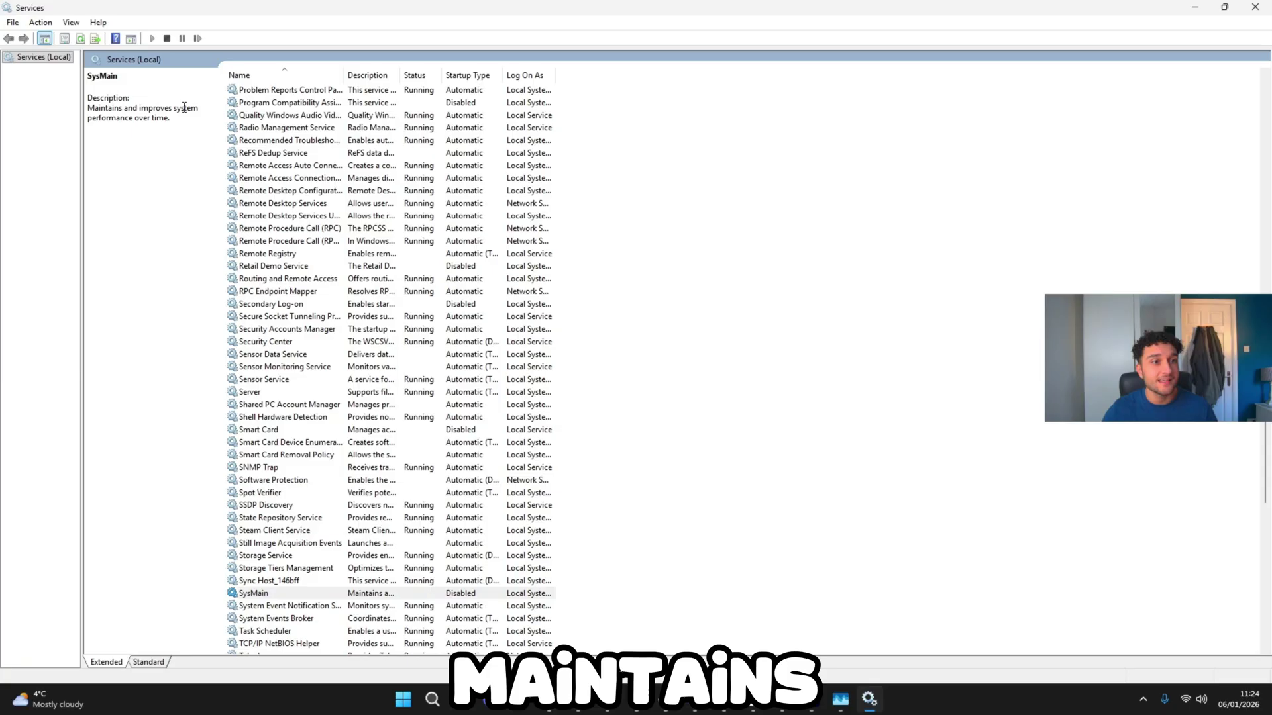
click(286, 595)
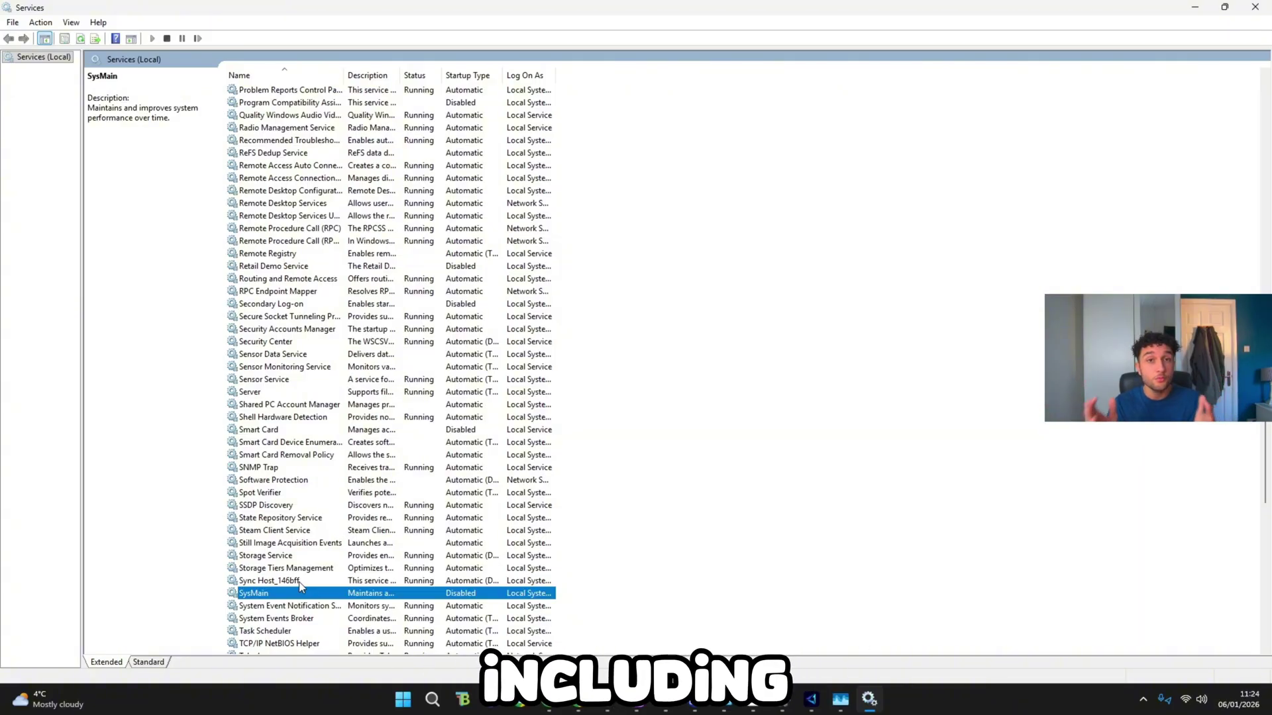
right_click(357, 595)
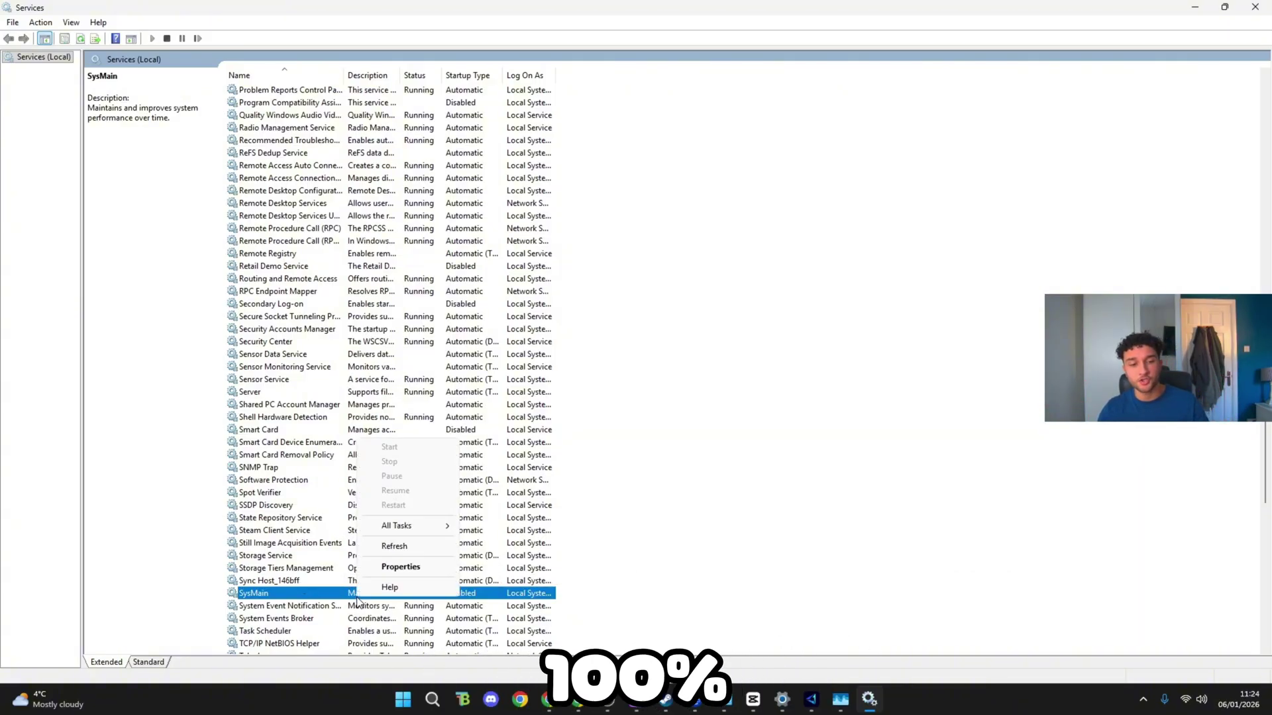
Step: Apply Disabled as SysMain's startup type in its Properties, then minimise Services
click(397, 569)
click(626, 333)
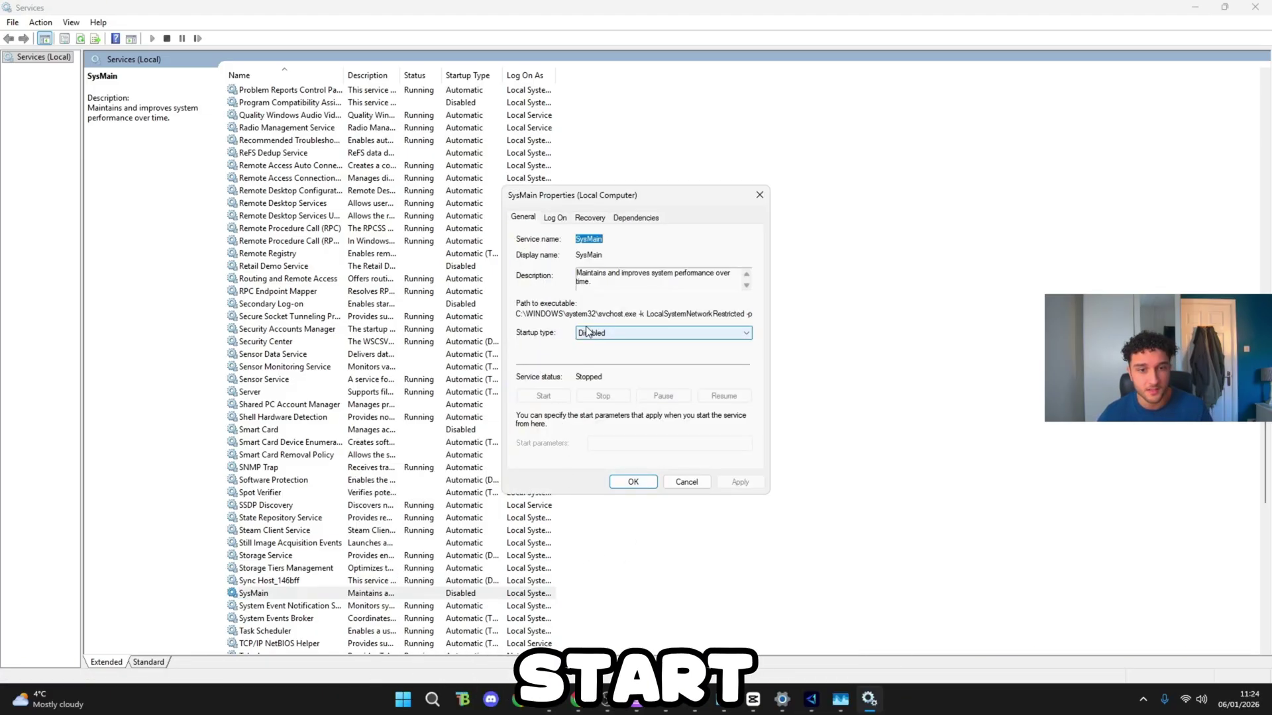
click(625, 370)
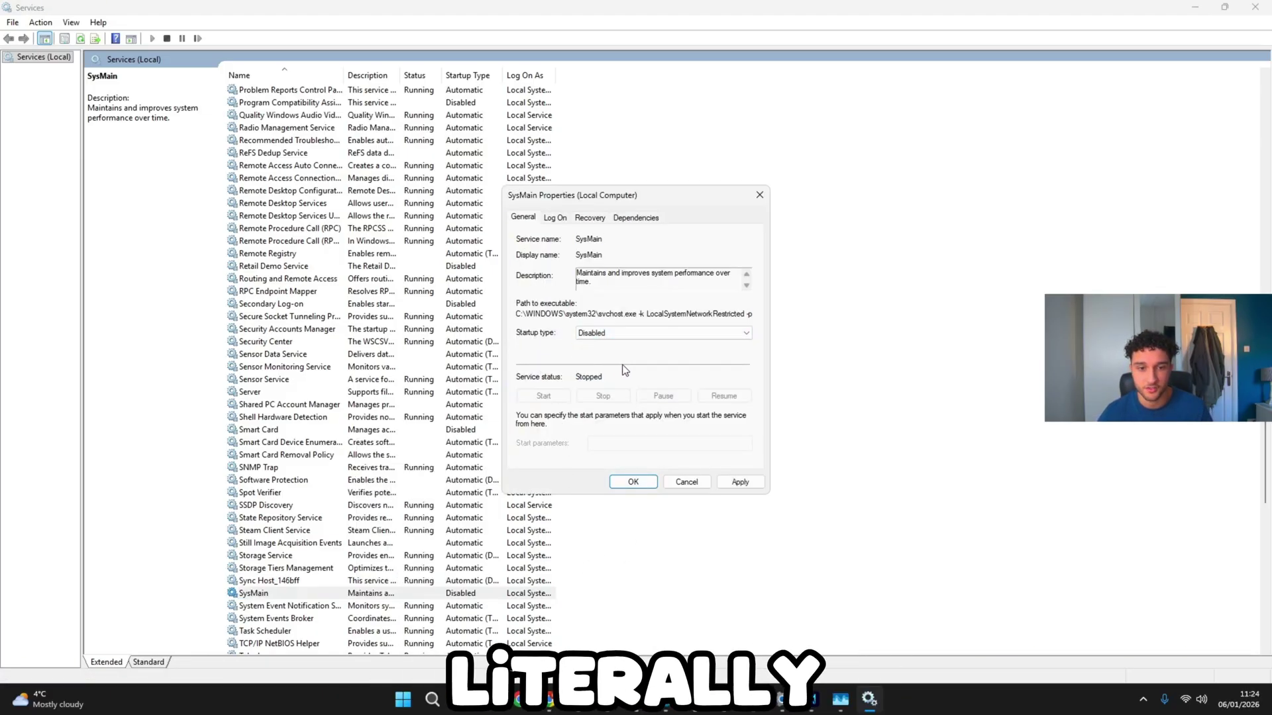
click(737, 482)
click(633, 481)
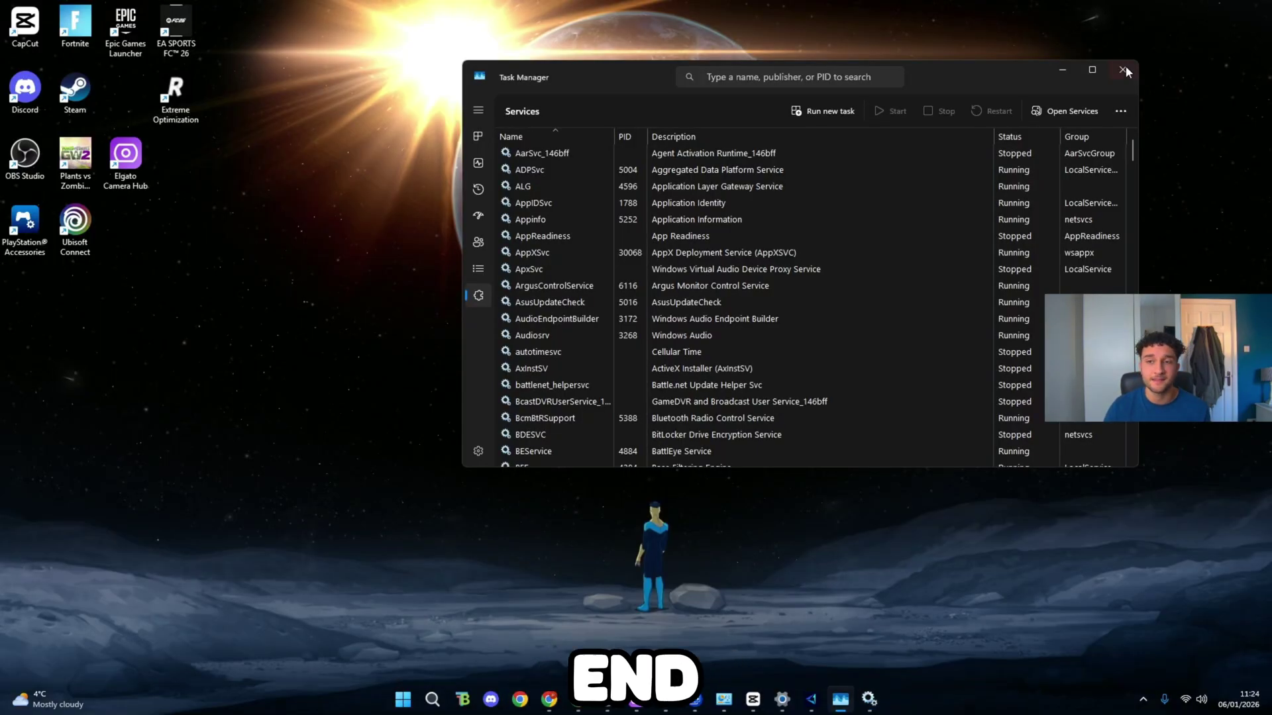
click(1113, 71)
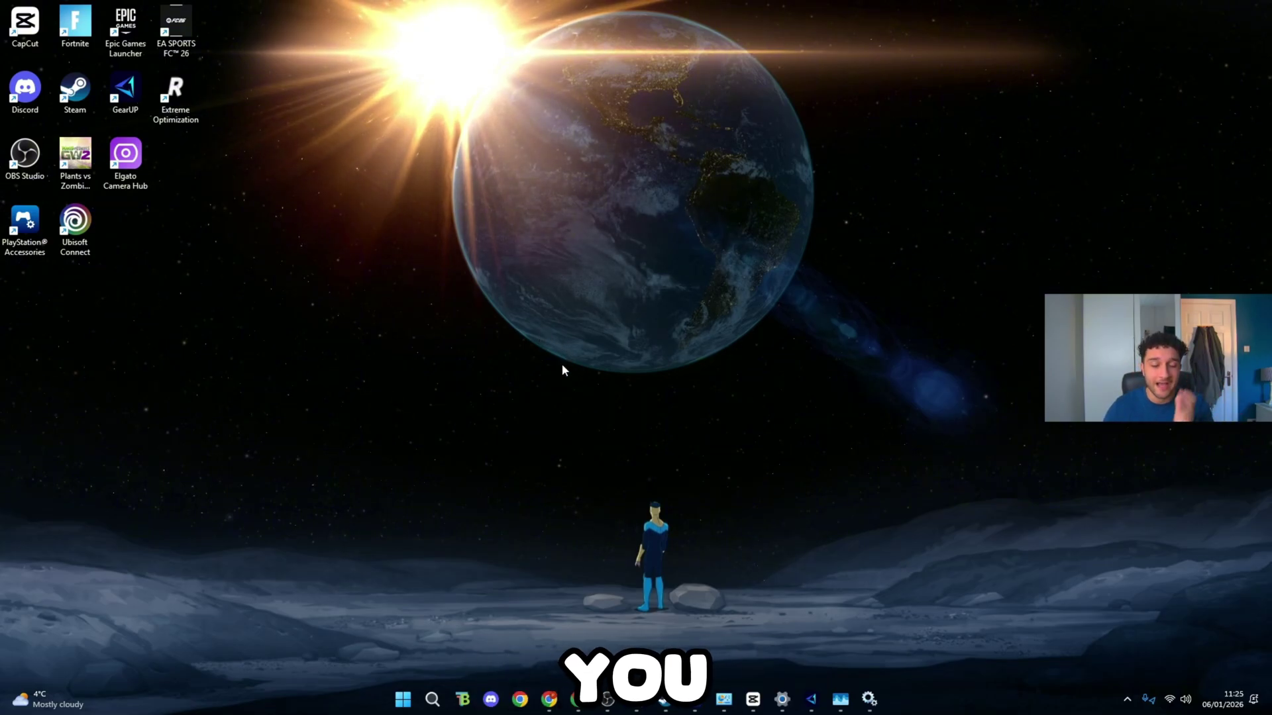
Step: Search 'adv' to open System Properties' advanced settings and centre the window
key(super+s)
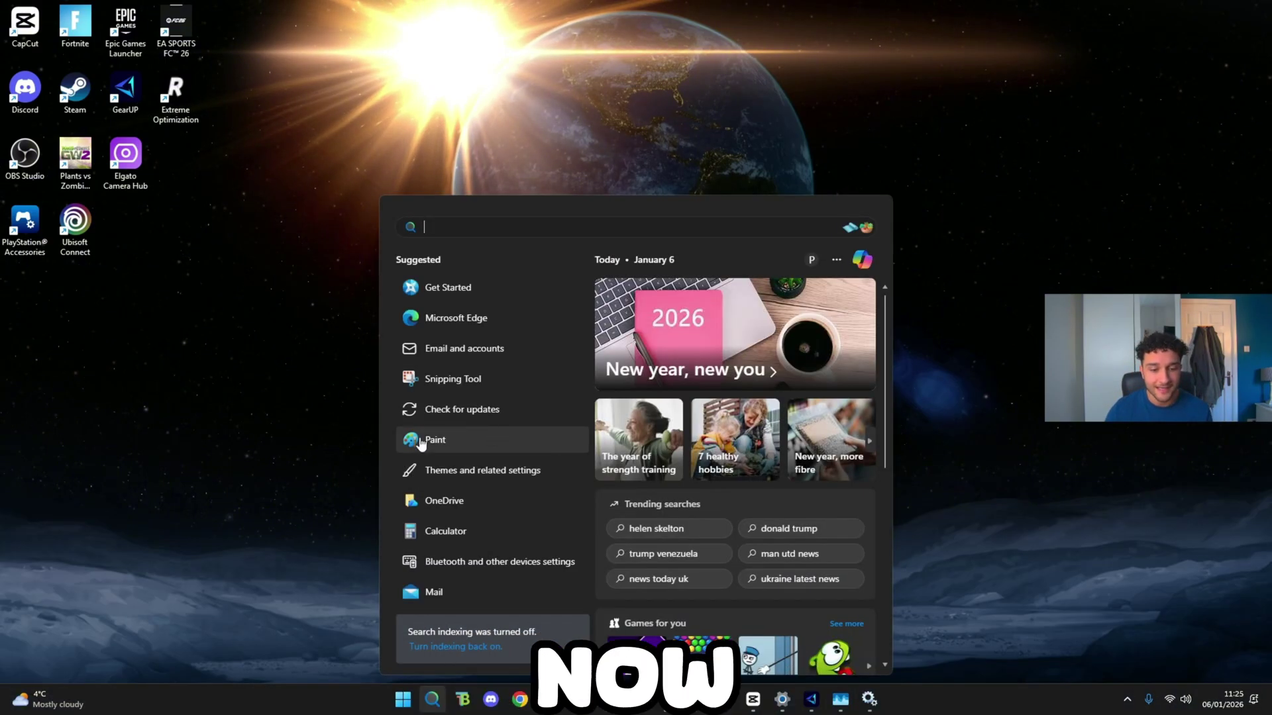
text(access)
key(ctrl+a)
text(adv)
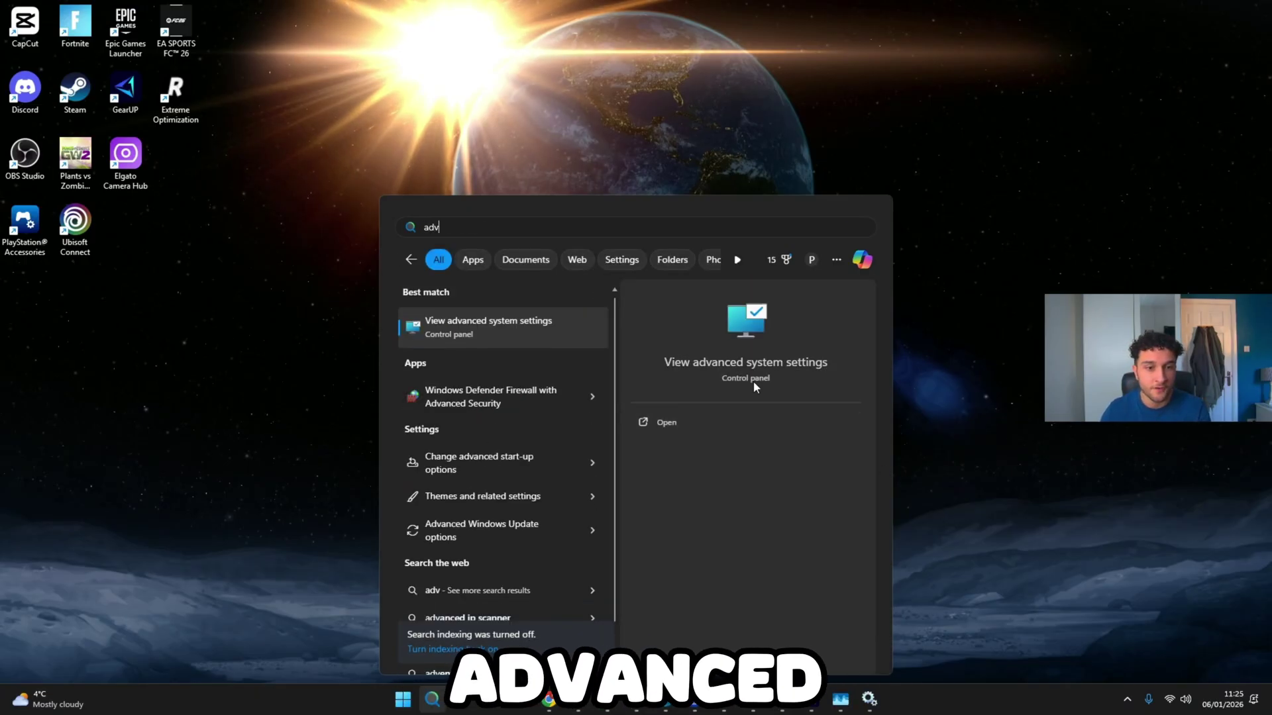
click(423, 331)
drag(309, 147, 747, 193)
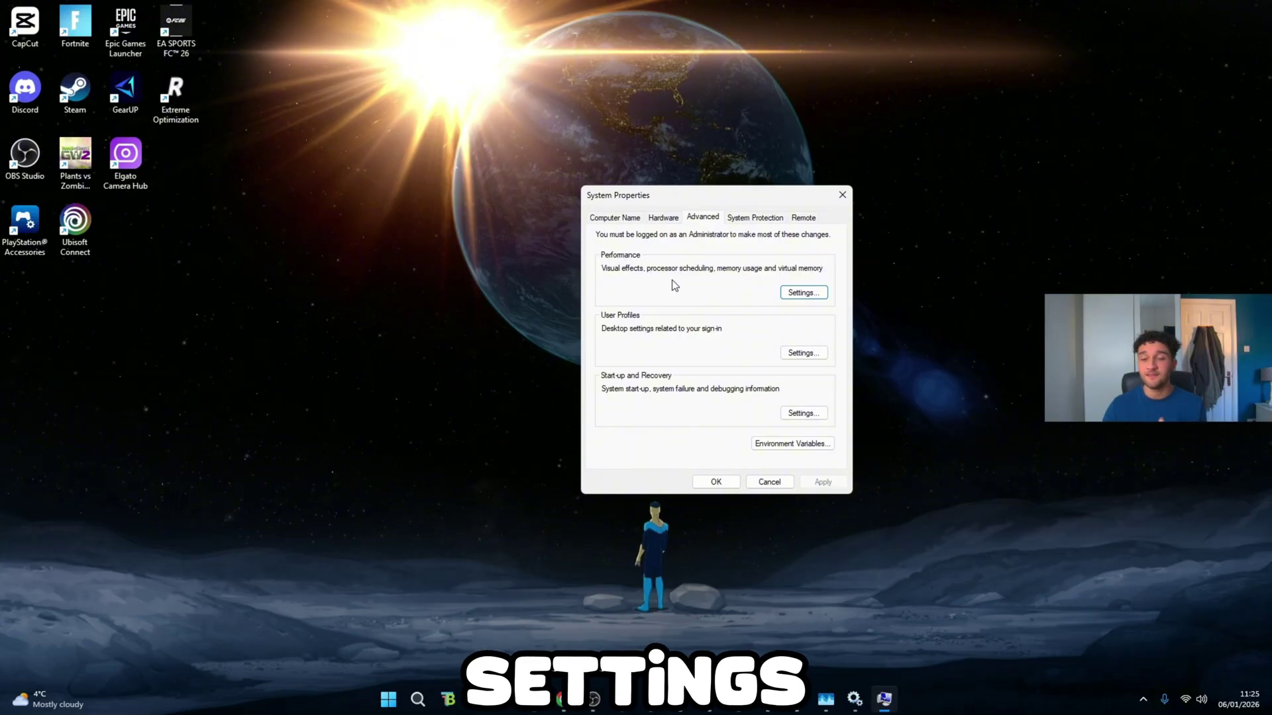
Step: Confirm the Custom visual effects in Performance Options and close System Properties
click(801, 293)
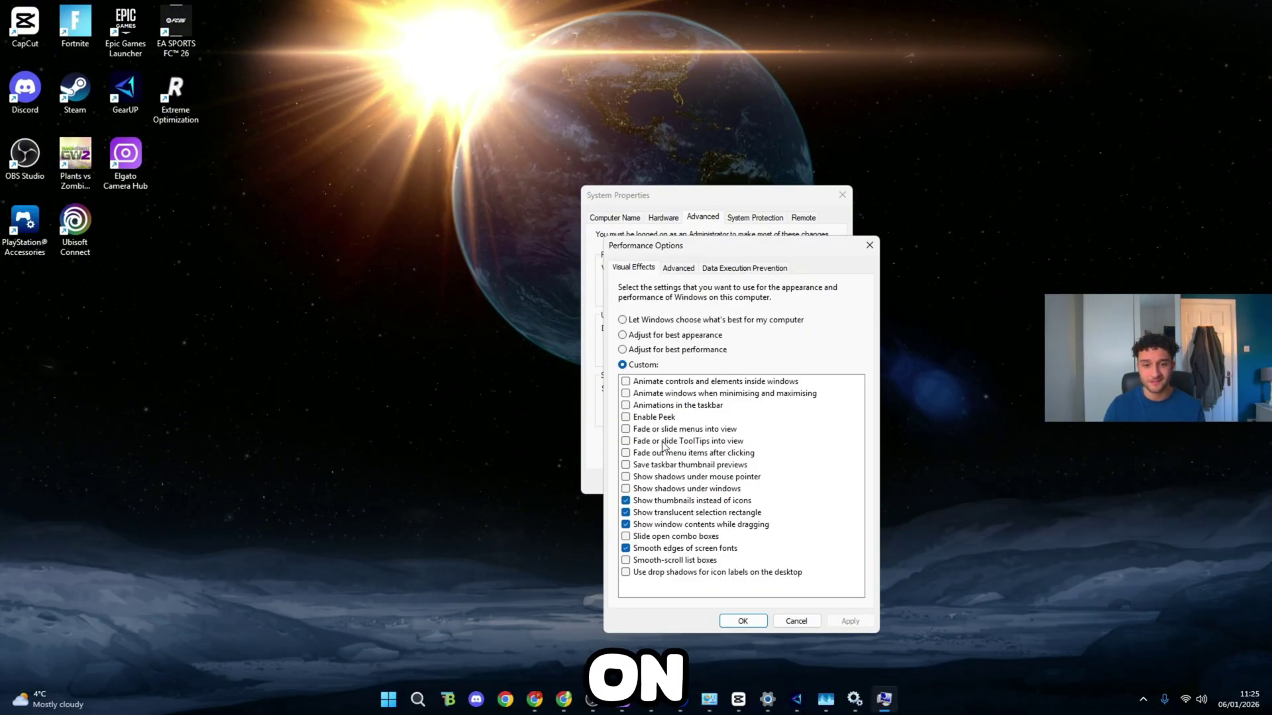
drag(756, 244, 651, 131)
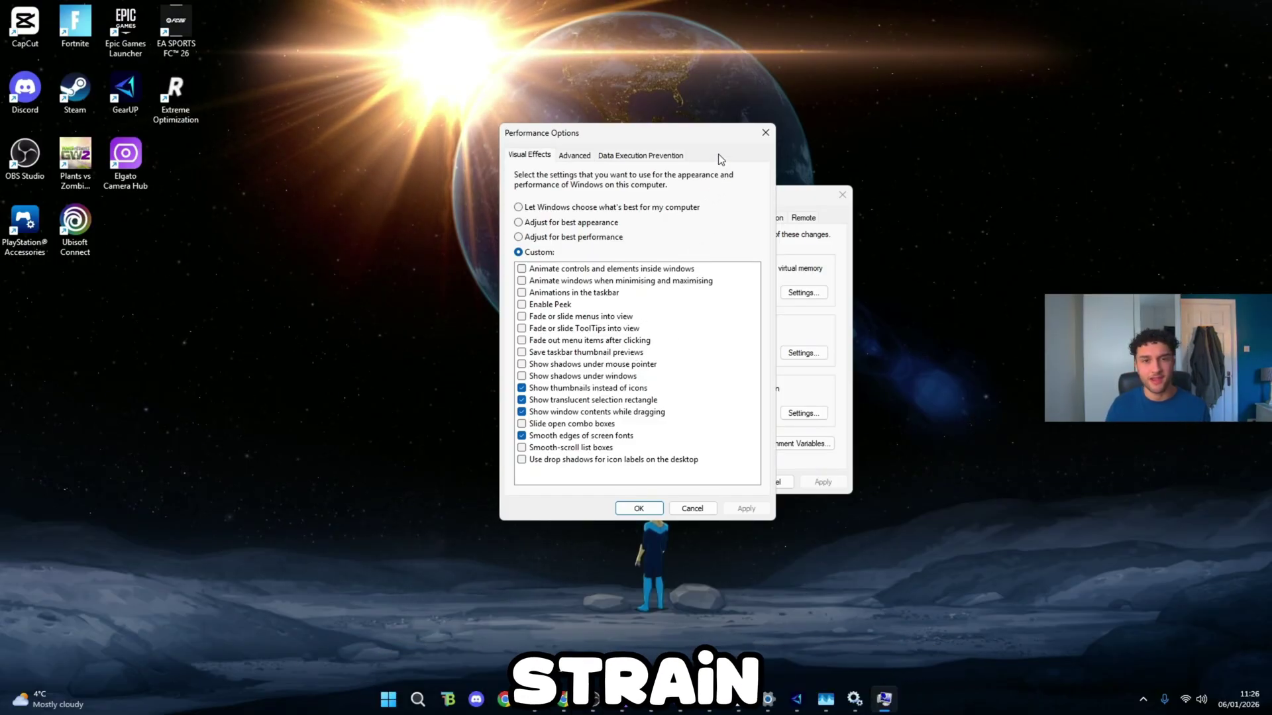
click(639, 509)
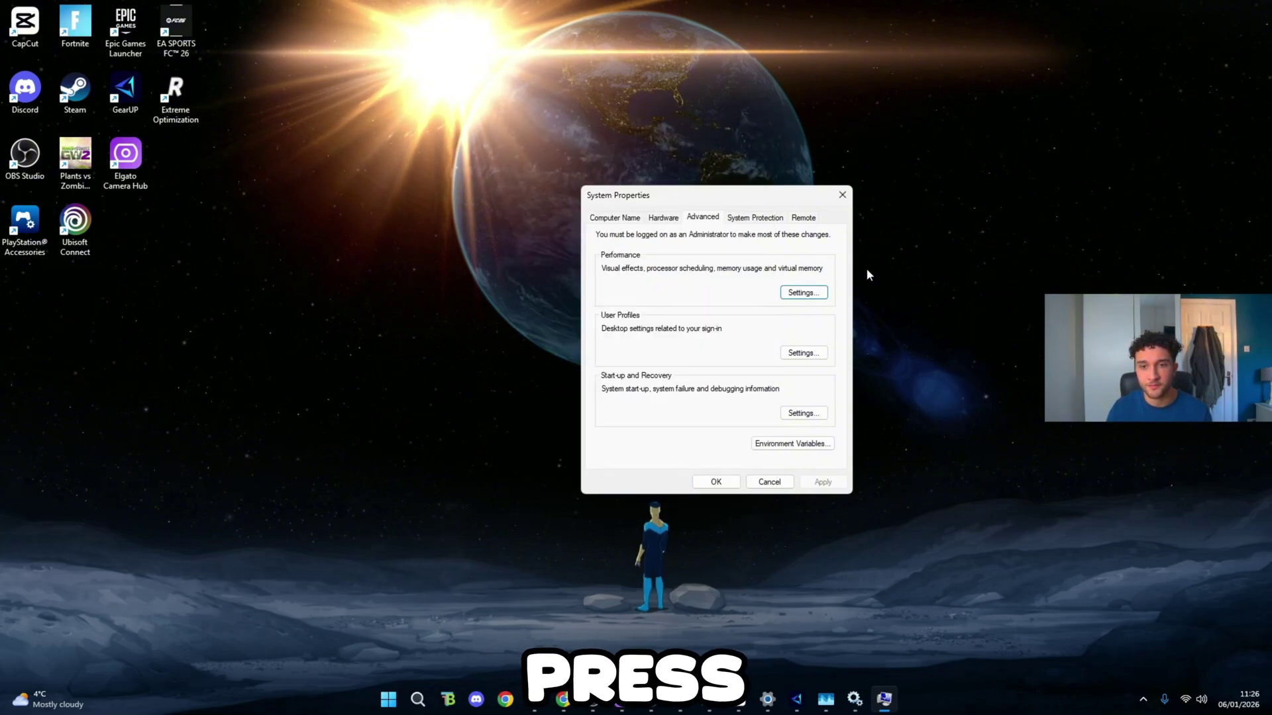
click(842, 196)
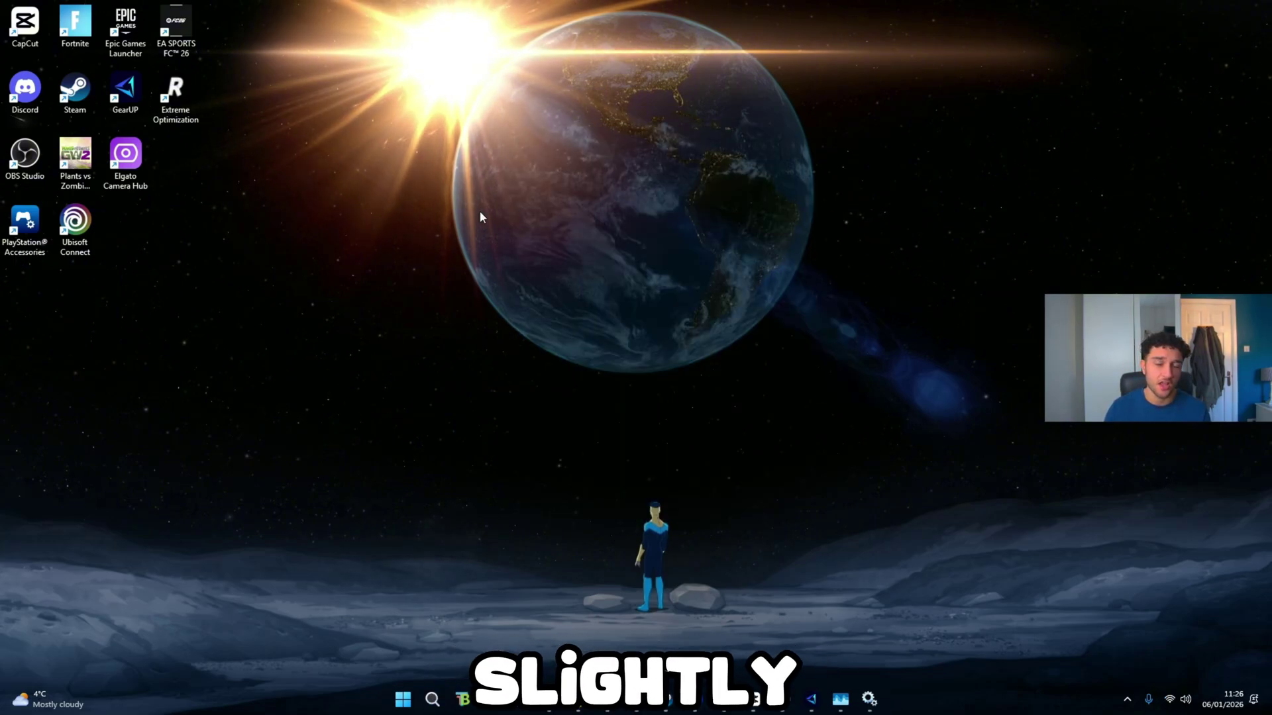
Step: Open the Run box with Win+R and move it to the screen centre
drag(888, 380, 531, 232)
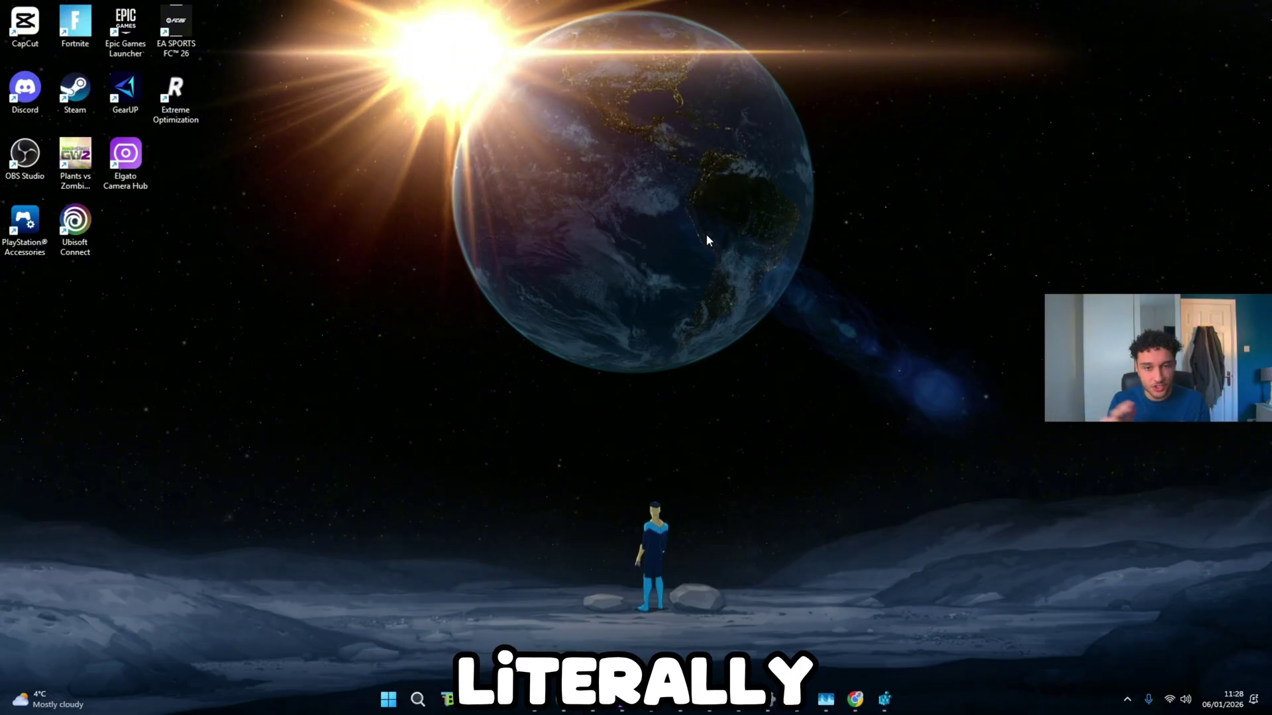
key(super+r)
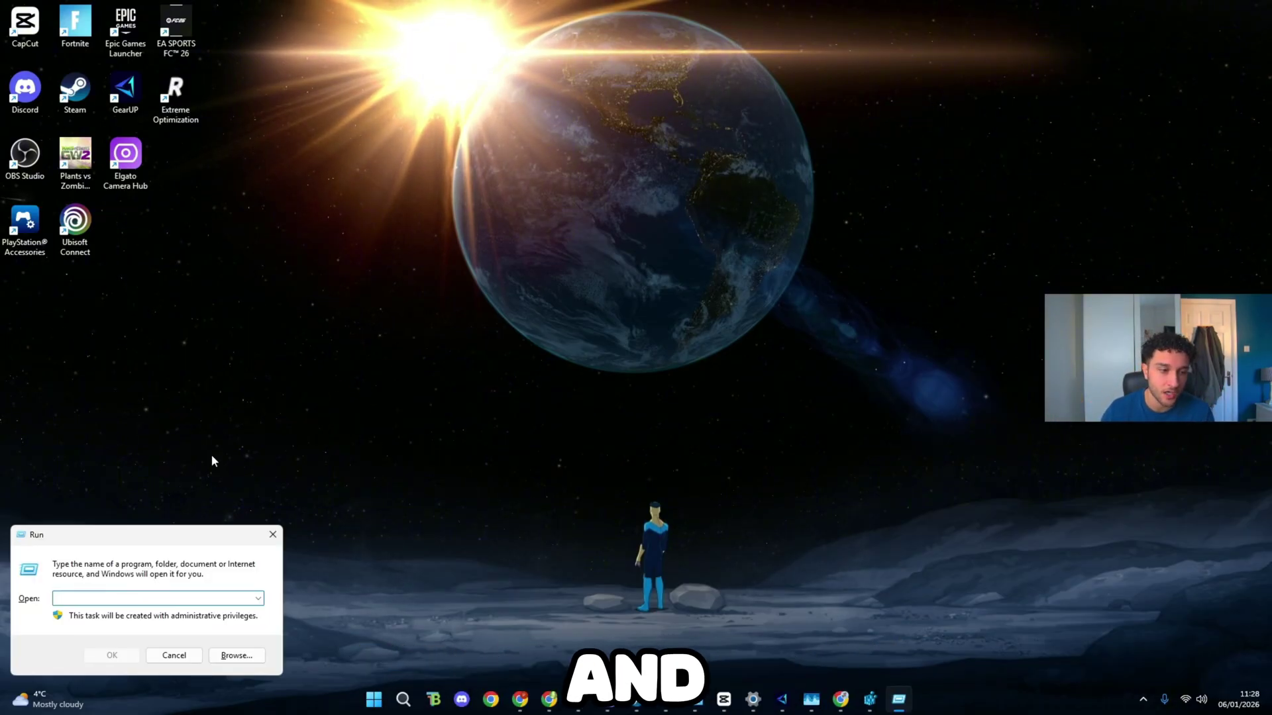
drag(179, 535, 680, 289)
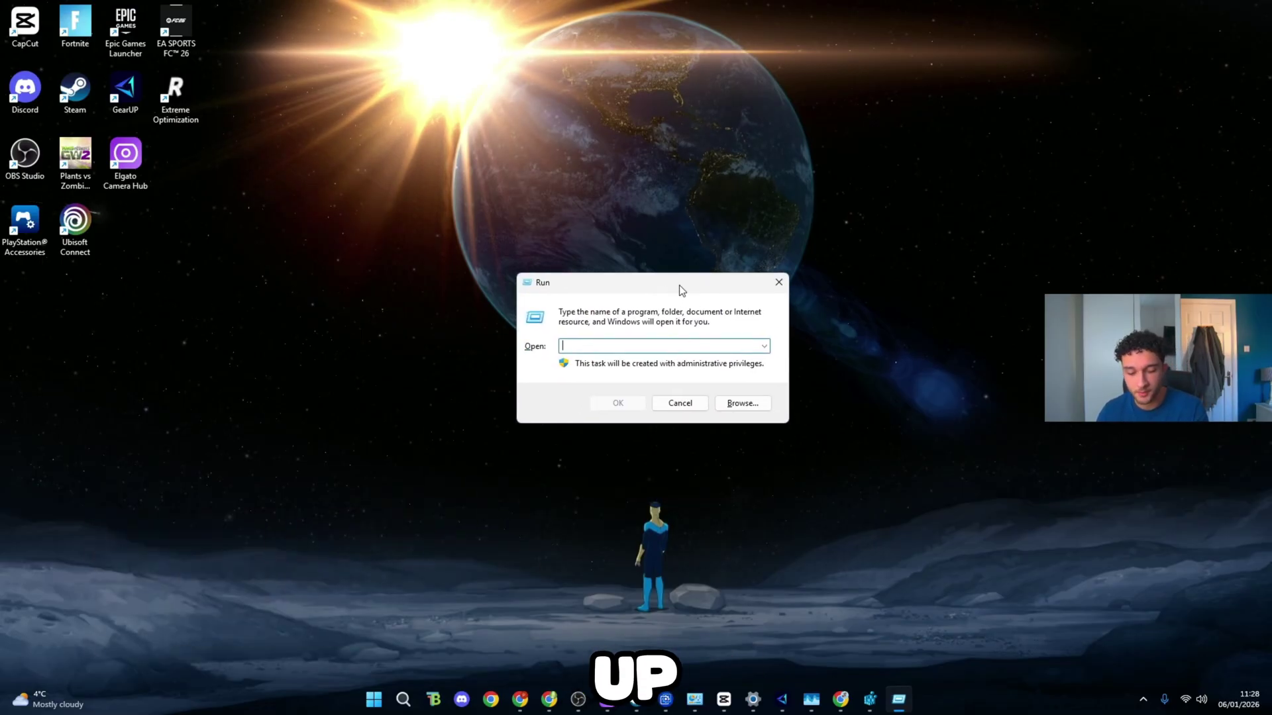
Step: Launch Registry Editor by running regedit
text(reg)
click(596, 364)
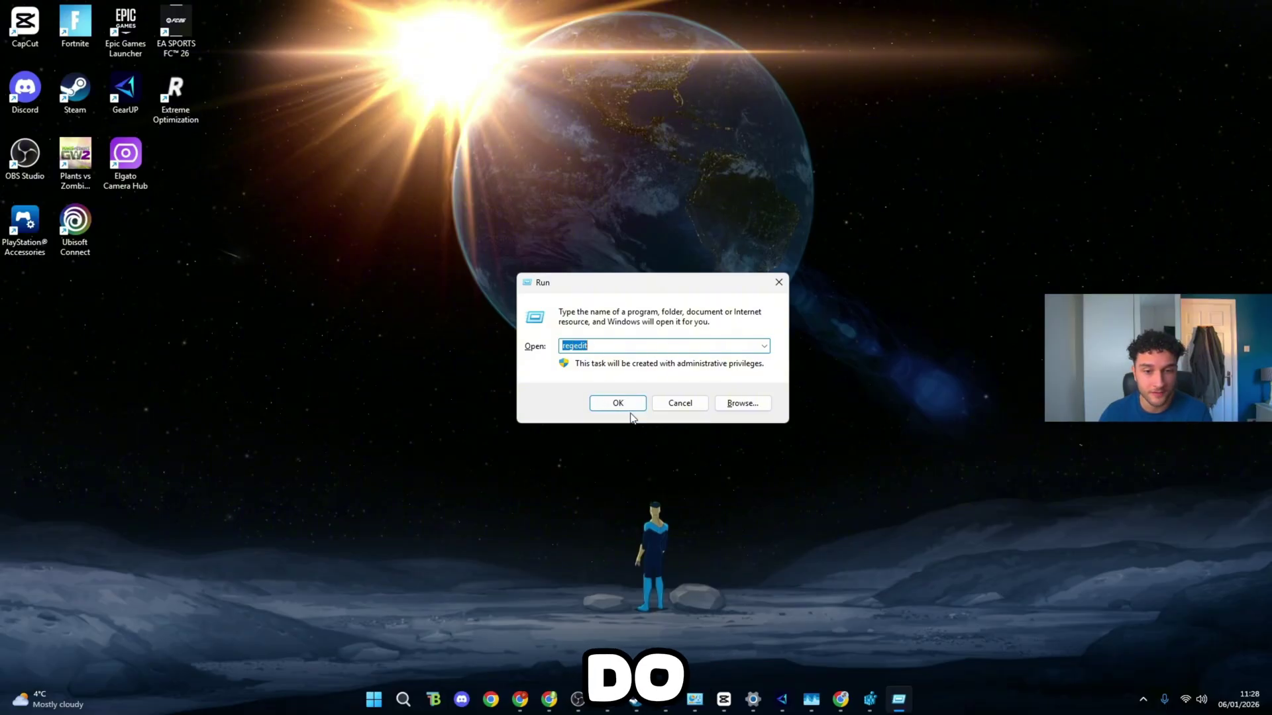
key(Return)
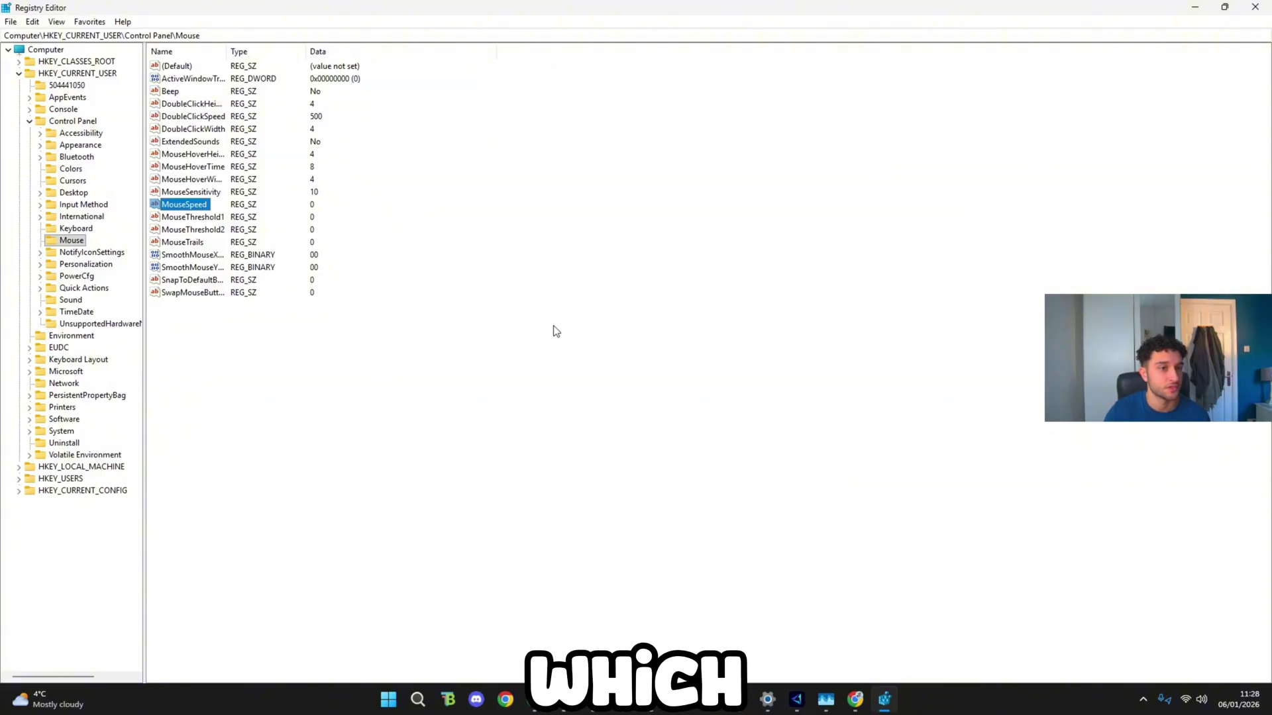
Step: Confirm MouseSpeed, MouseThreshold1 and MouseThreshold2 are each 0 under Control Panel\Mouse
double_click(190, 206)
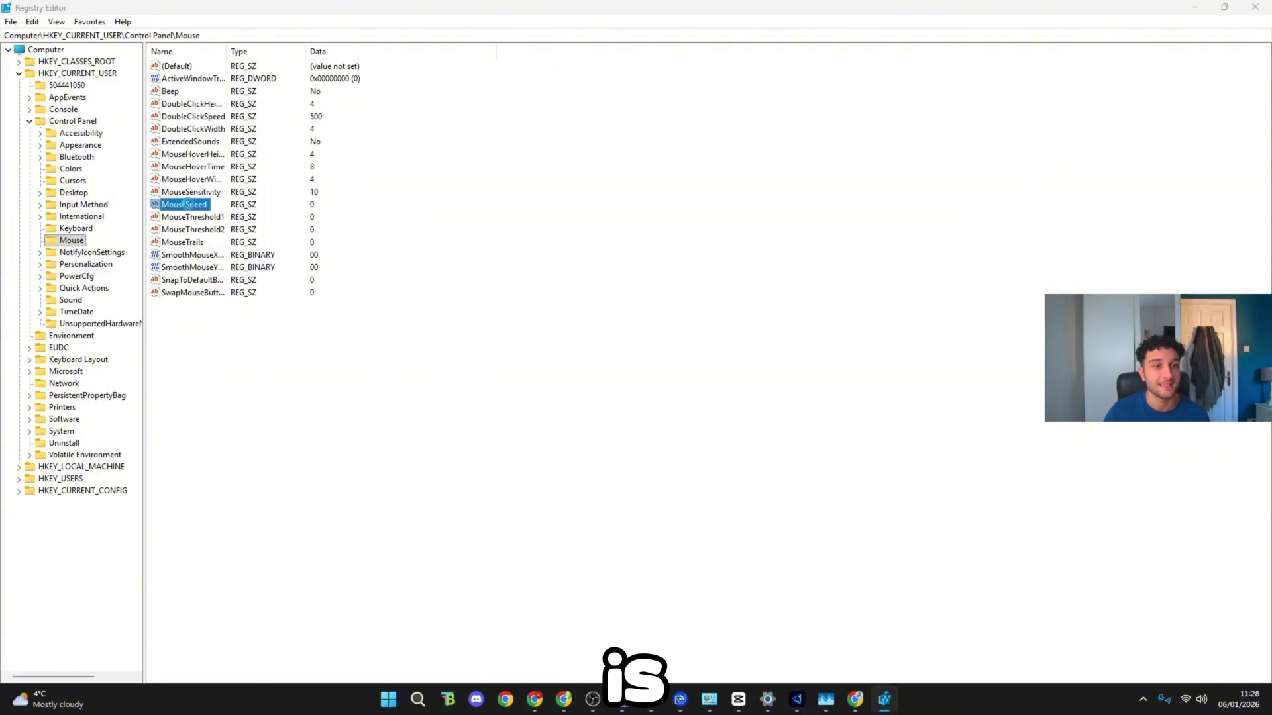
drag(227, 73, 634, 150)
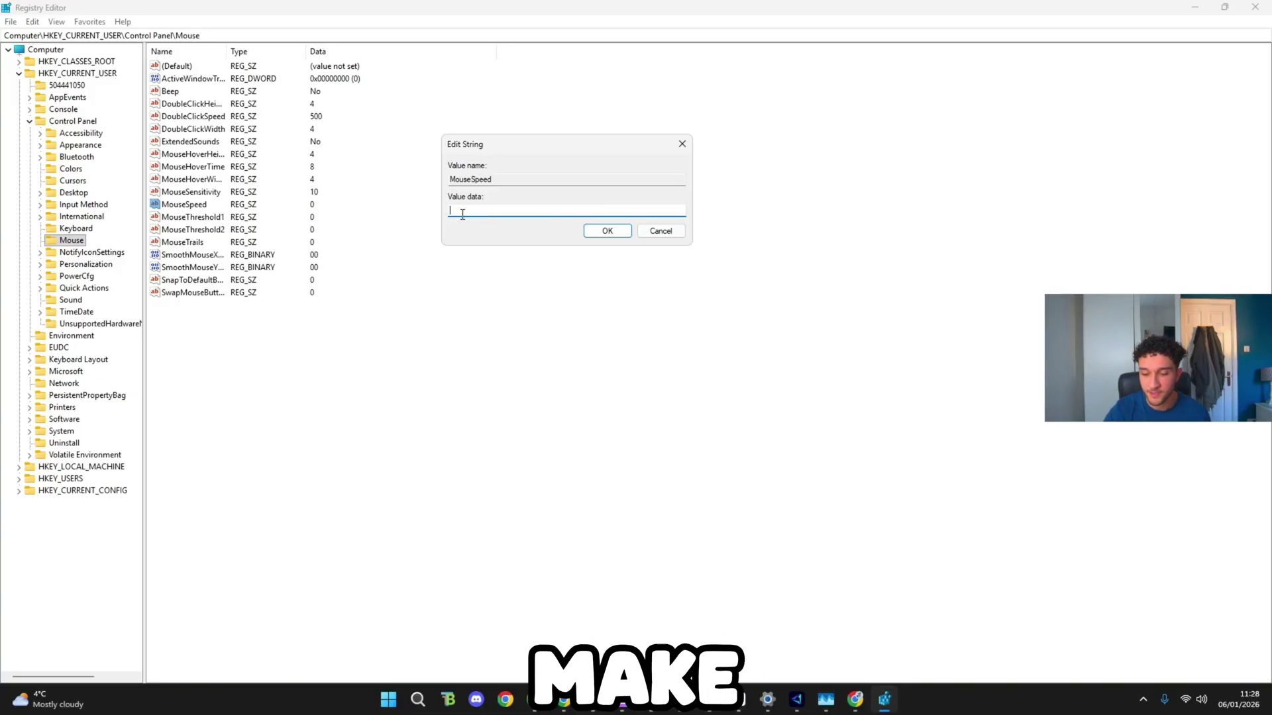
click(598, 233)
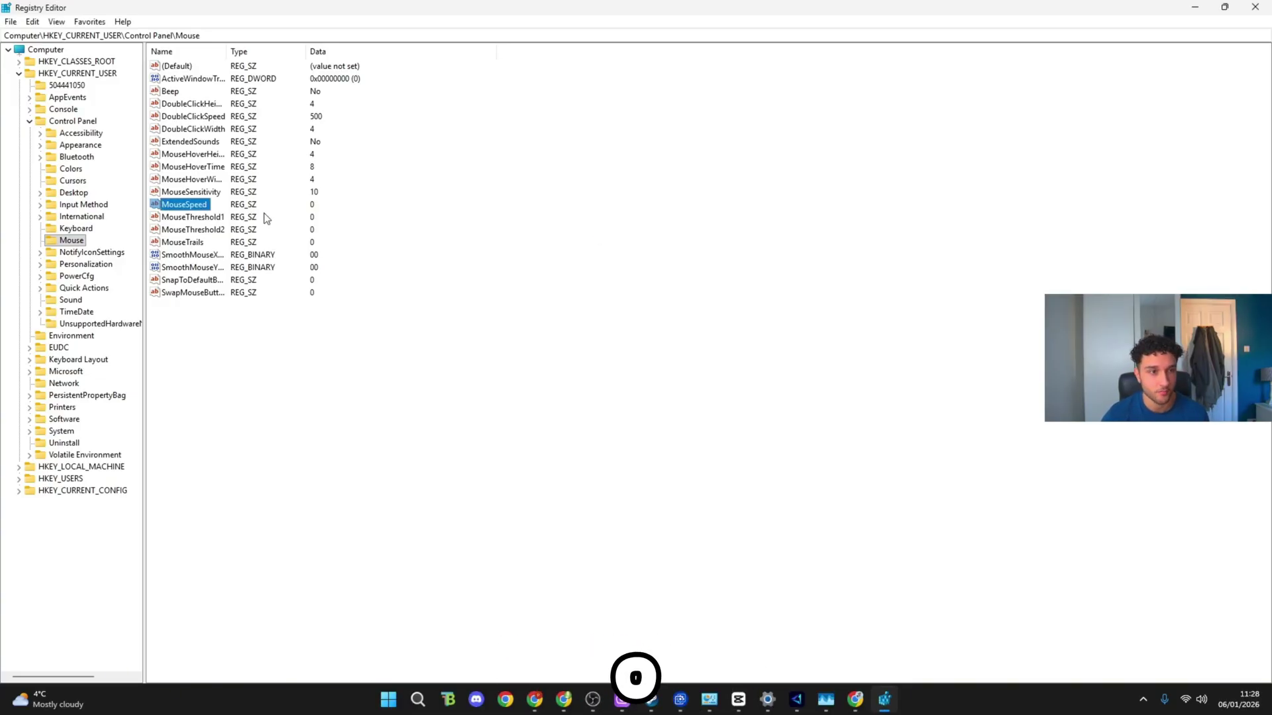
double_click(199, 217)
drag(240, 58, 611, 166)
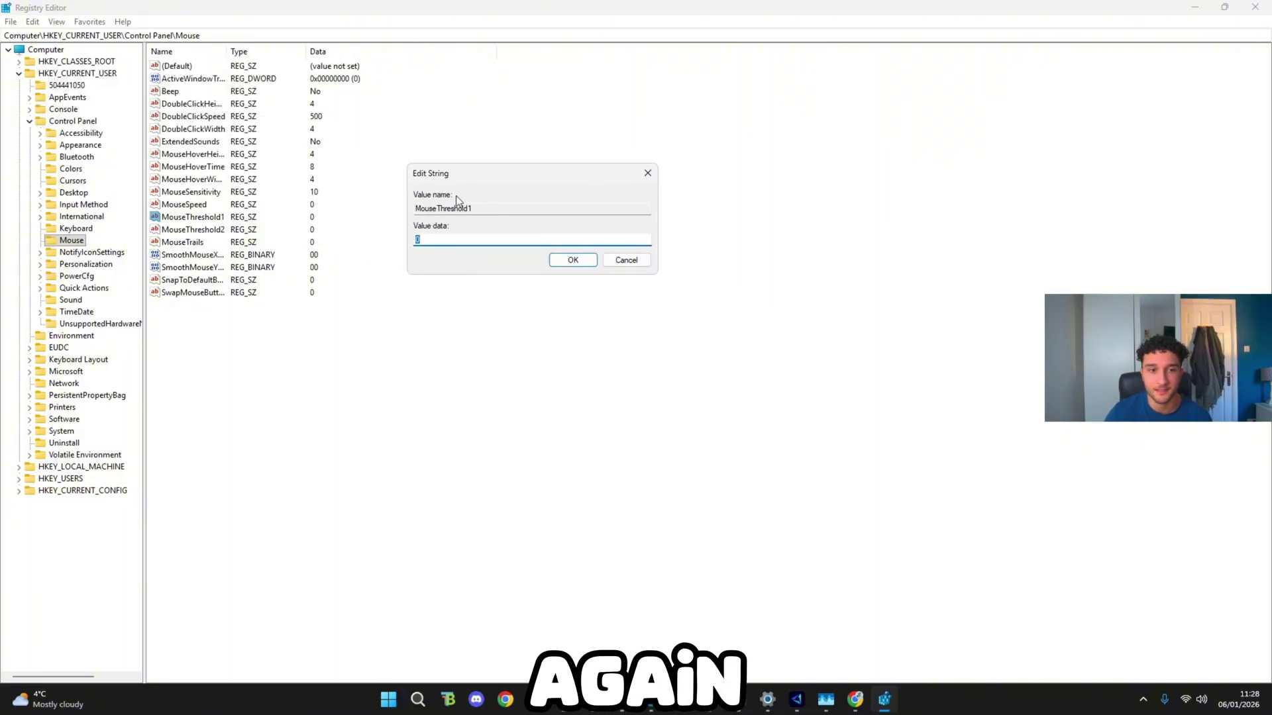
click(573, 260)
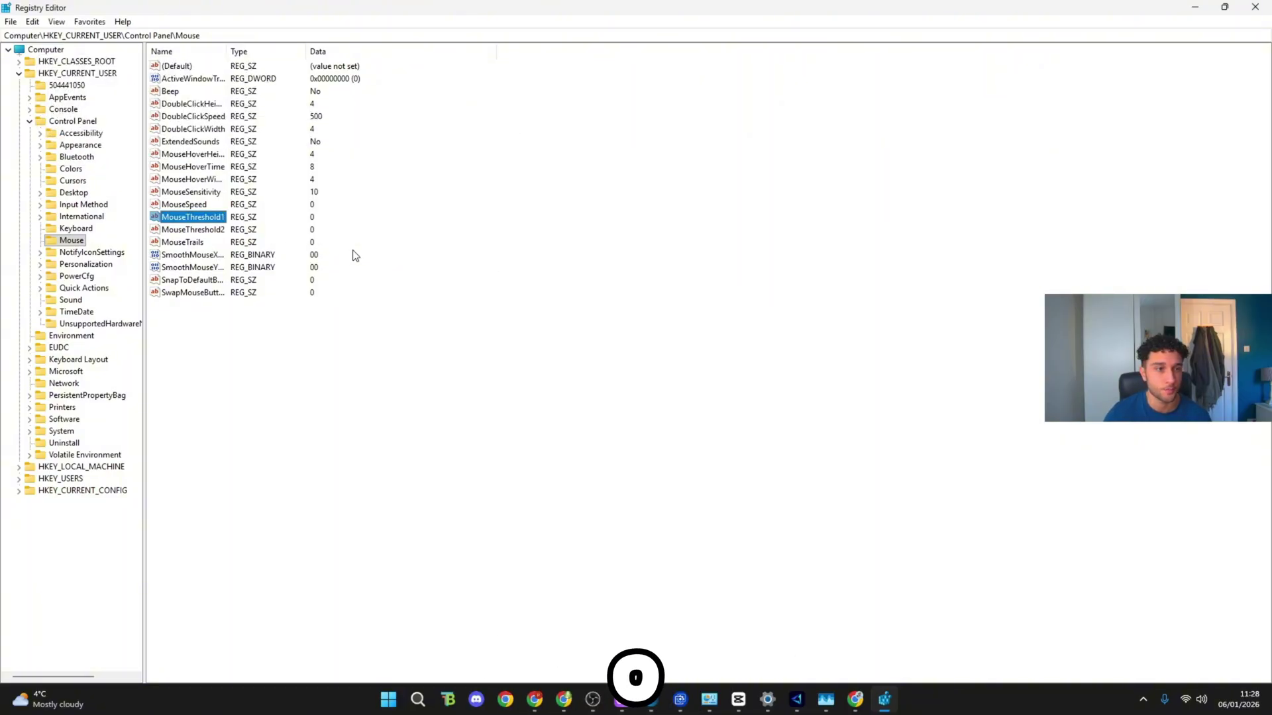
double_click(213, 231)
drag(224, 68, 582, 234)
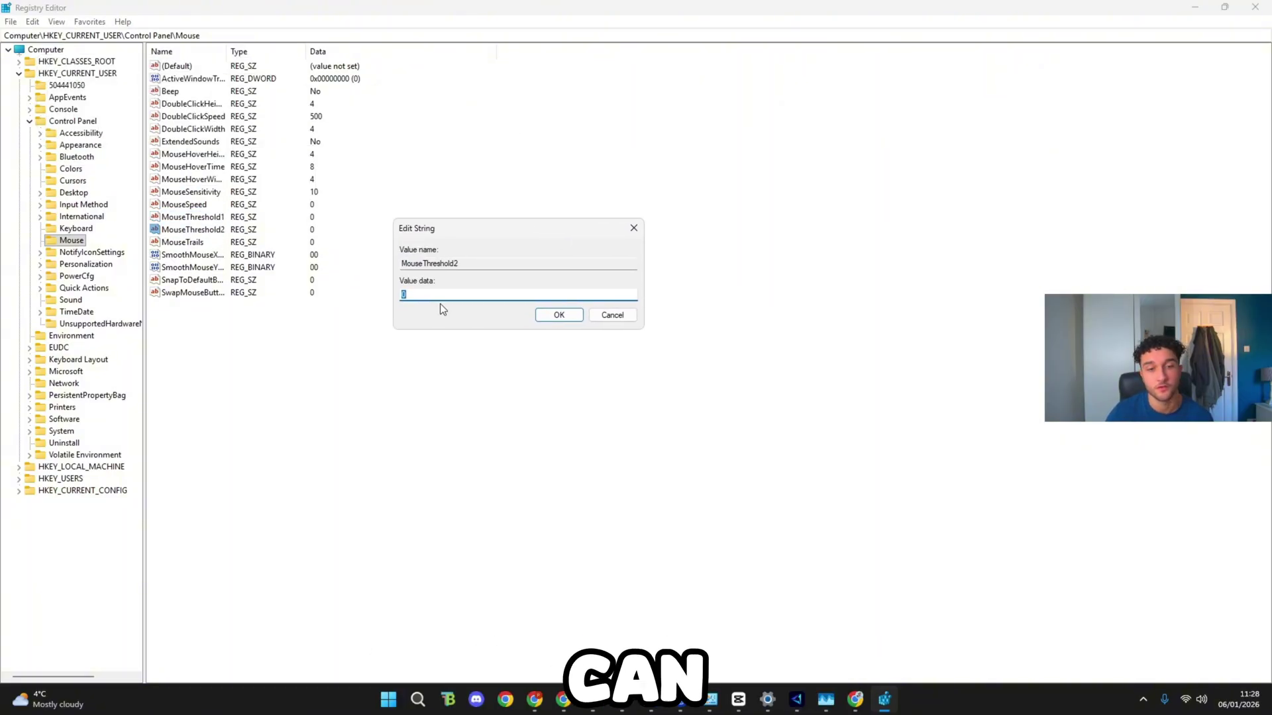
click(560, 316)
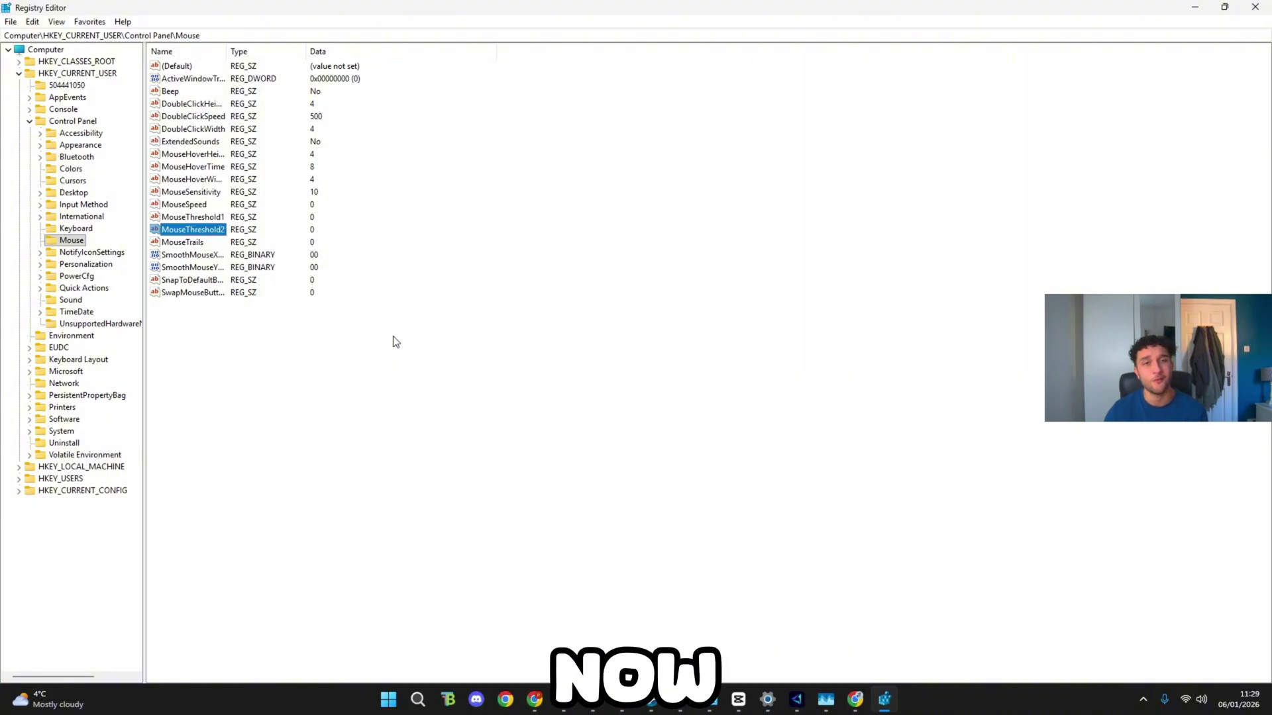
click(527, 266)
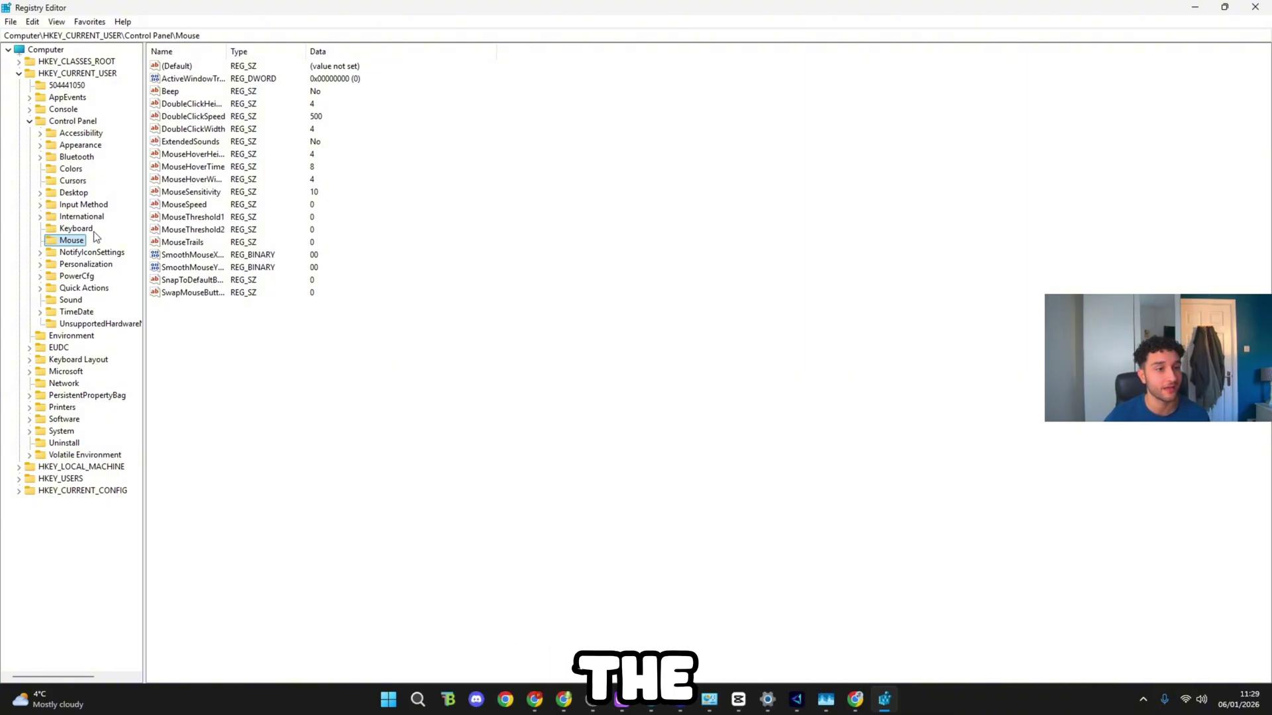
Step: Under Control Panel\Keyboard, set KeyboardDelay to 0
click(74, 229)
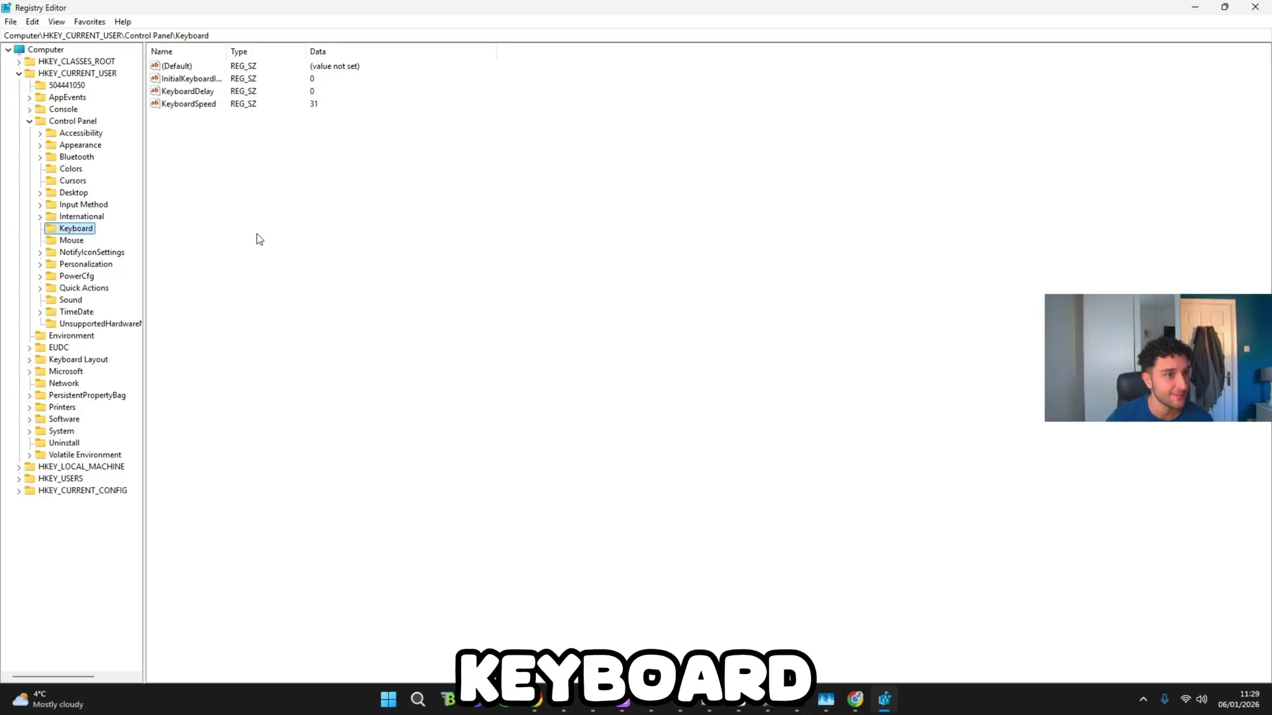
double_click(205, 90)
drag(171, 70, 456, 174)
click(408, 236)
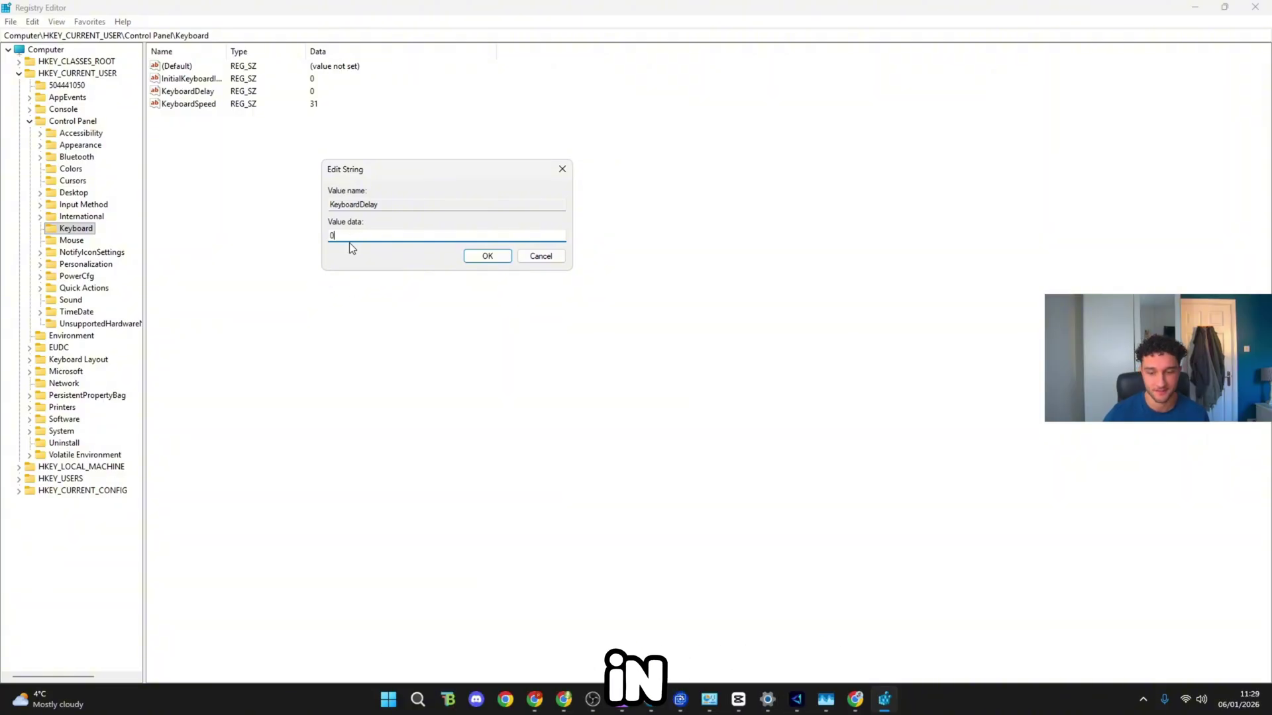
click(491, 256)
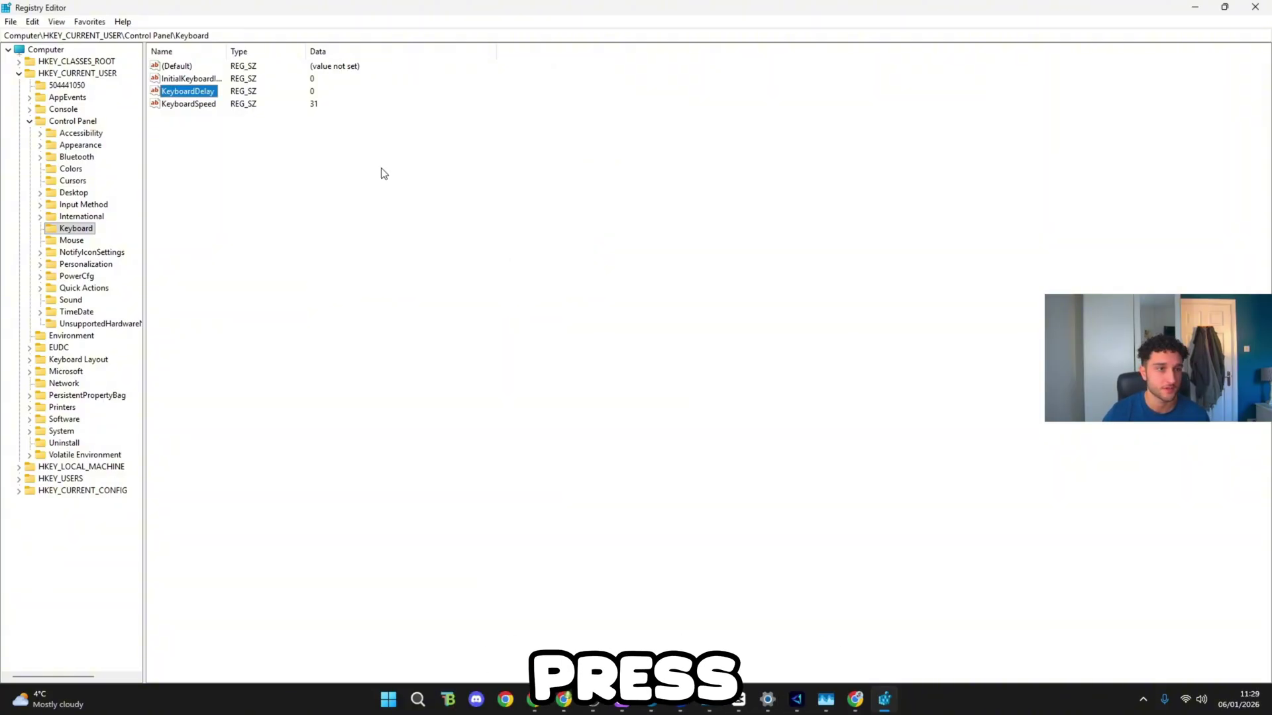
Step: Keep KeyboardSpeed at 31, then minimise Registry Editor
double_click(177, 105)
drag(200, 68, 625, 230)
click(494, 298)
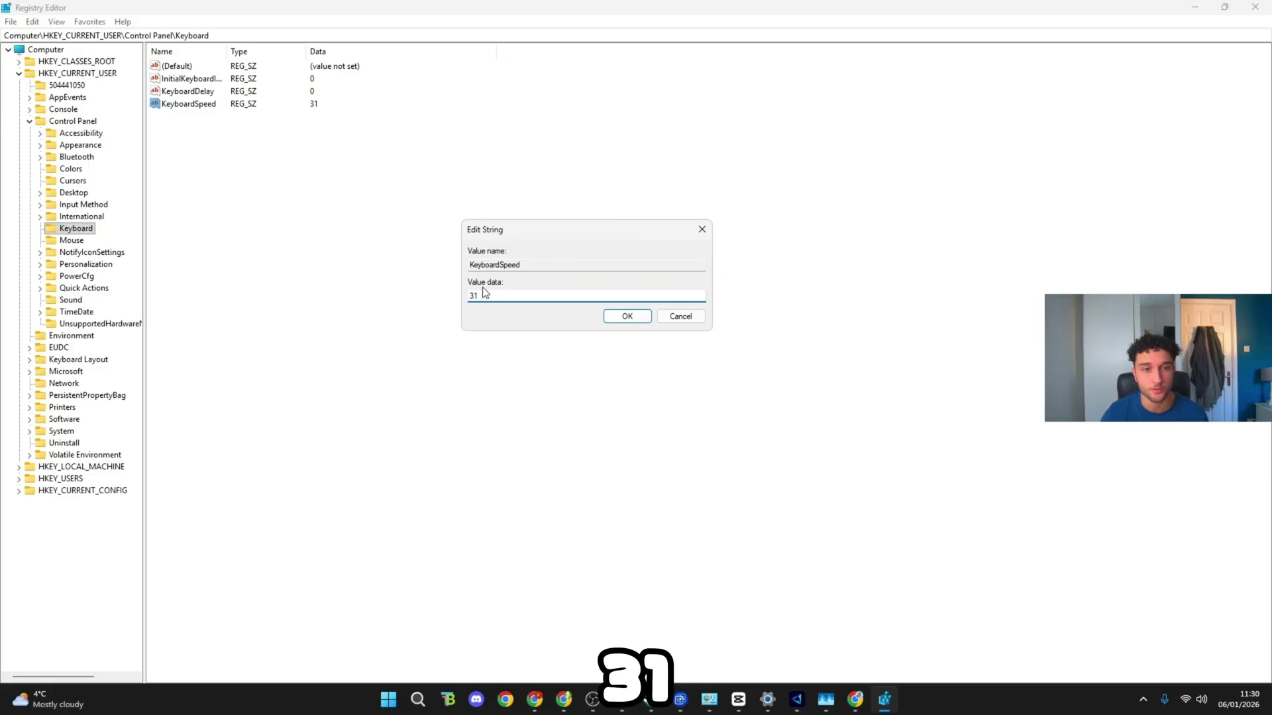
click(634, 316)
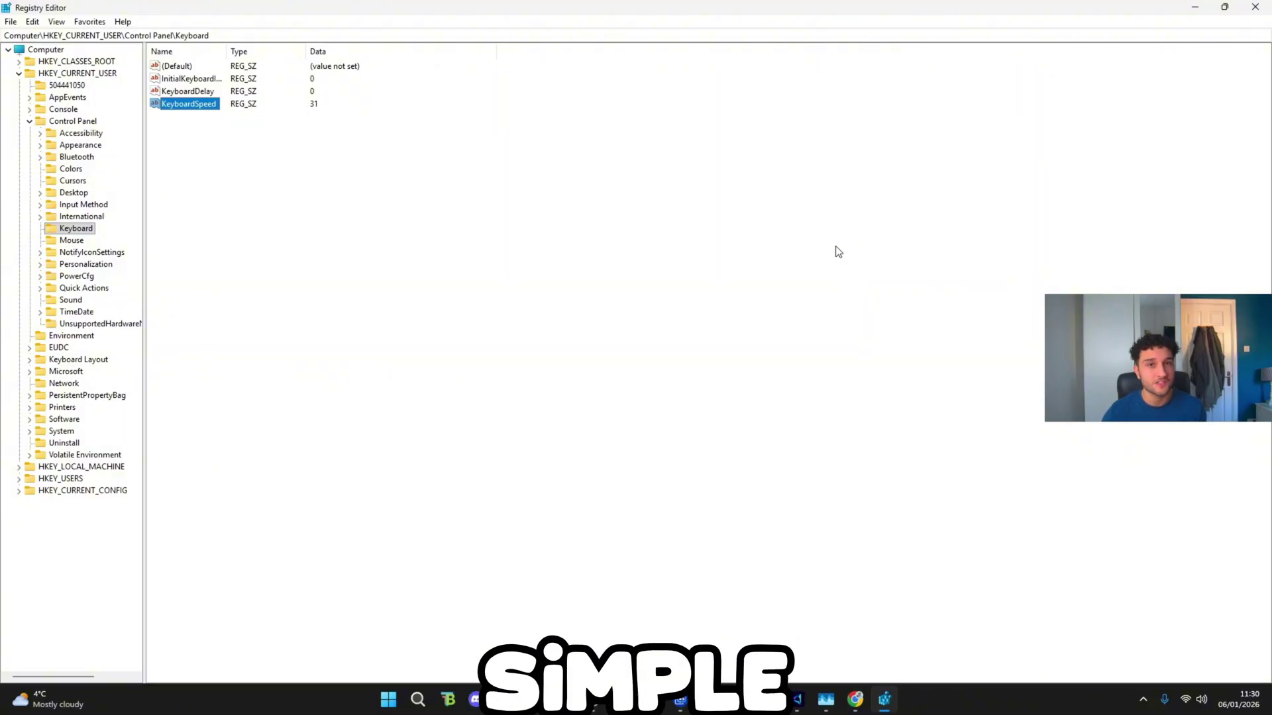
click(1196, 6)
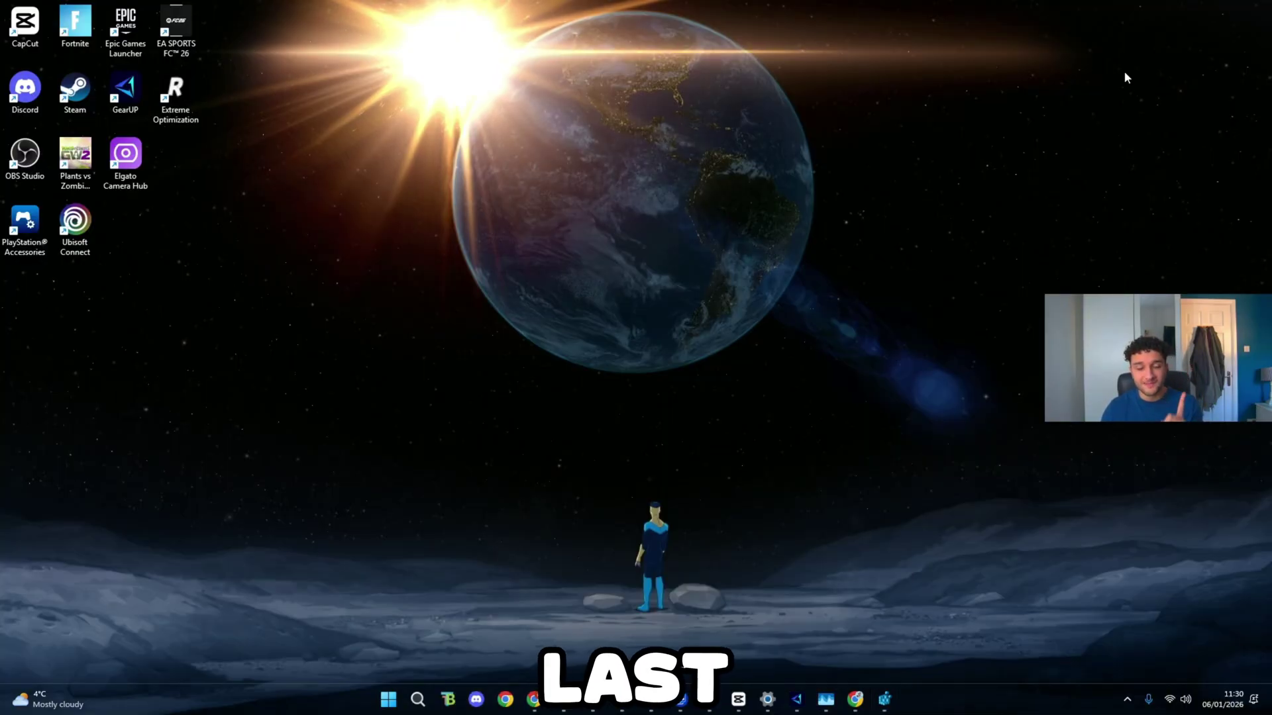
Step: Open C:\Windows\Temp by running 'temp' and view one of its log files
key(super+r)
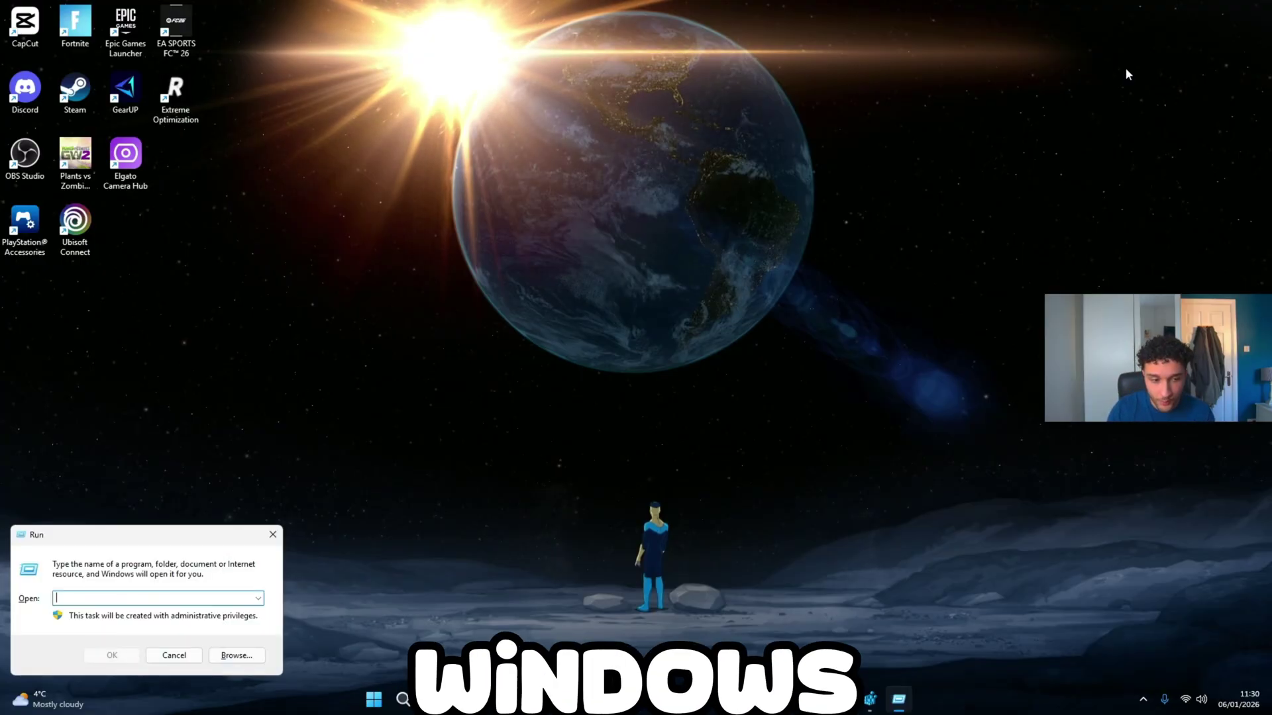
drag(236, 534, 599, 351)
text(temp)
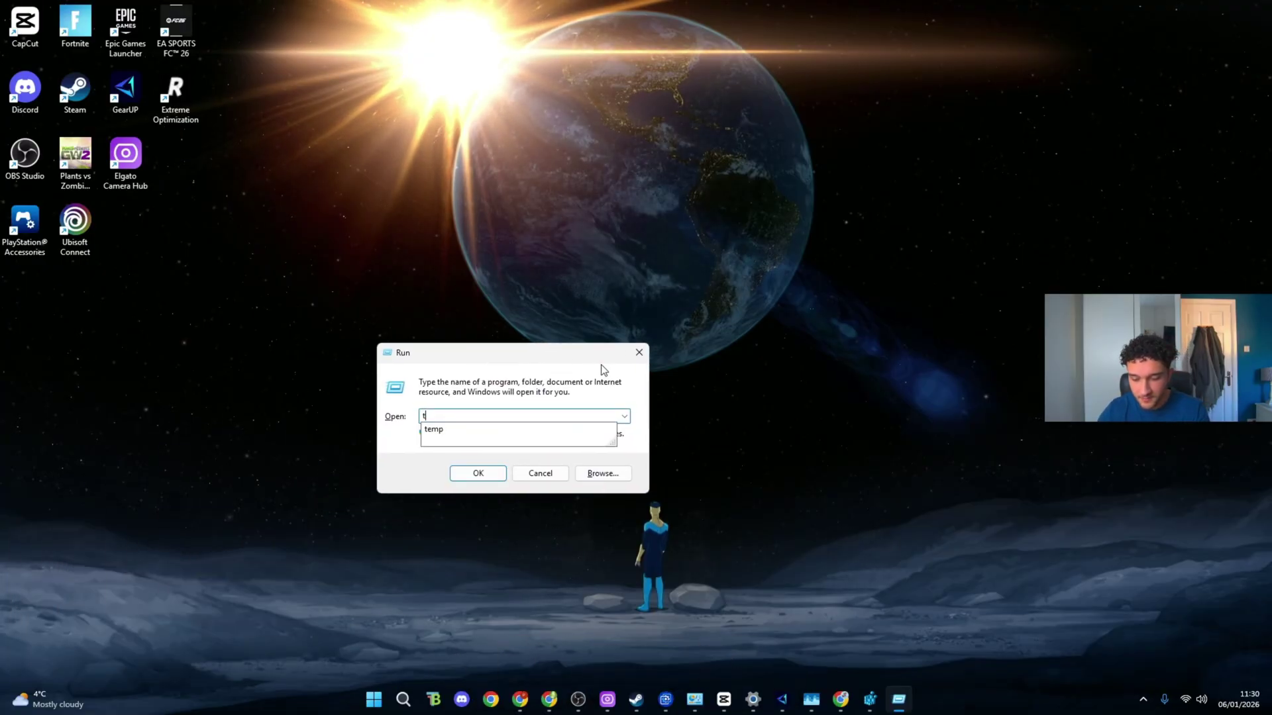
click(477, 473)
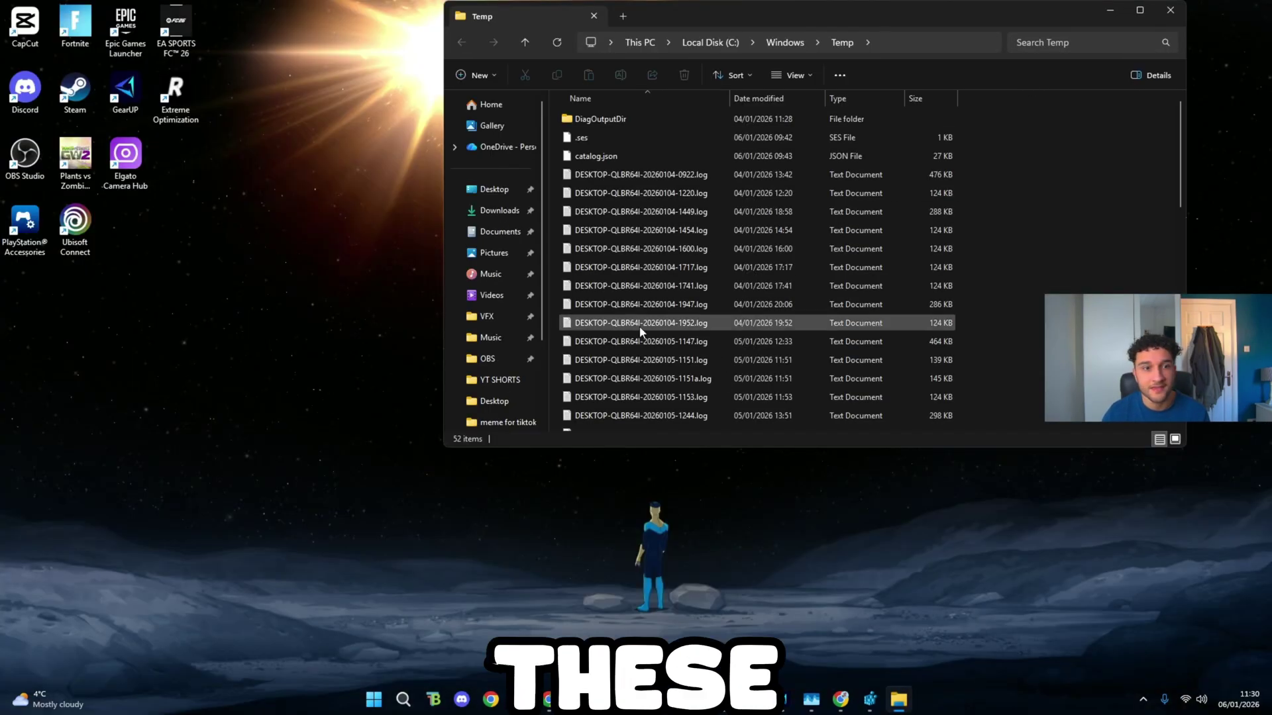
drag(1012, 28, 891, 96)
double_click(597, 279)
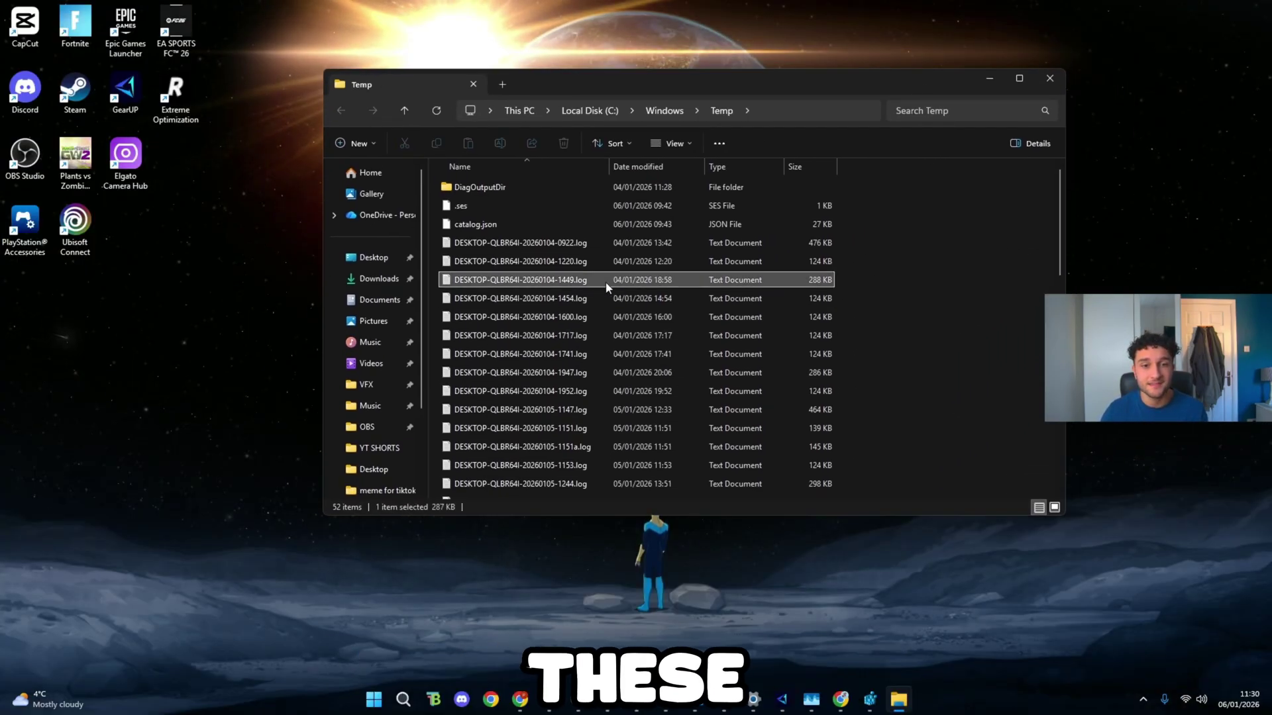
scroll(626, 329, down, 10)
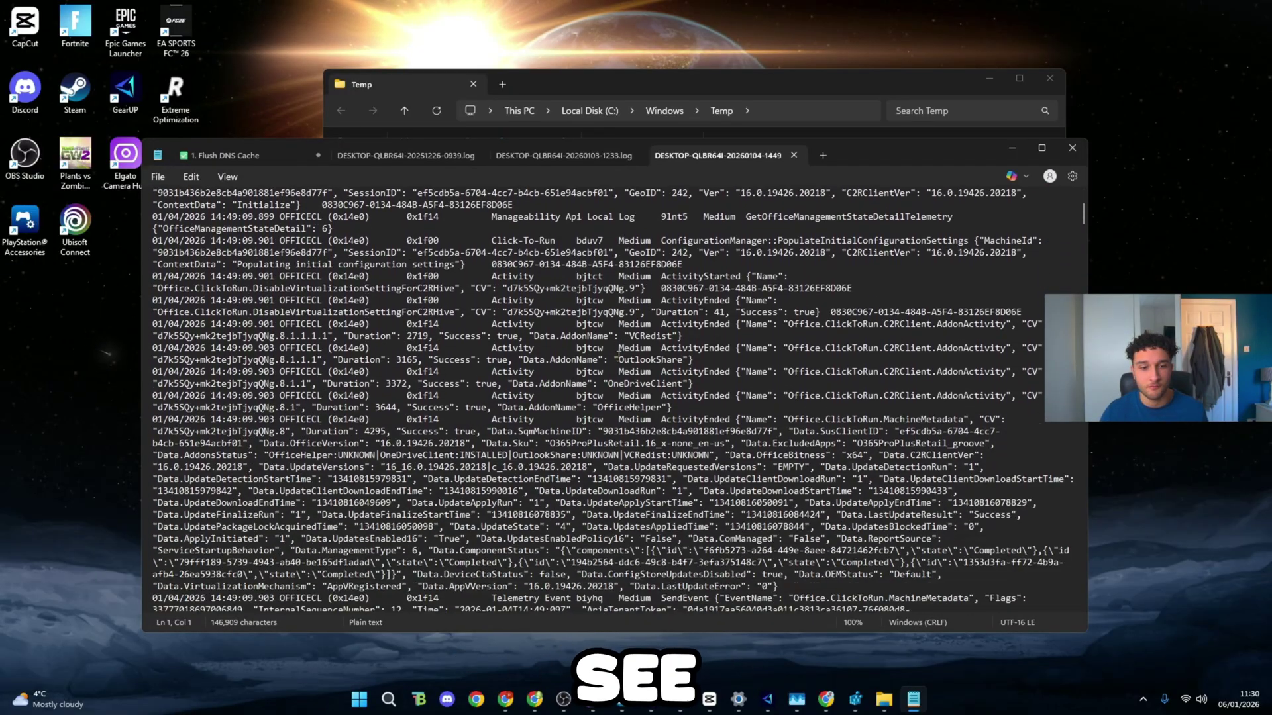
click(1073, 150)
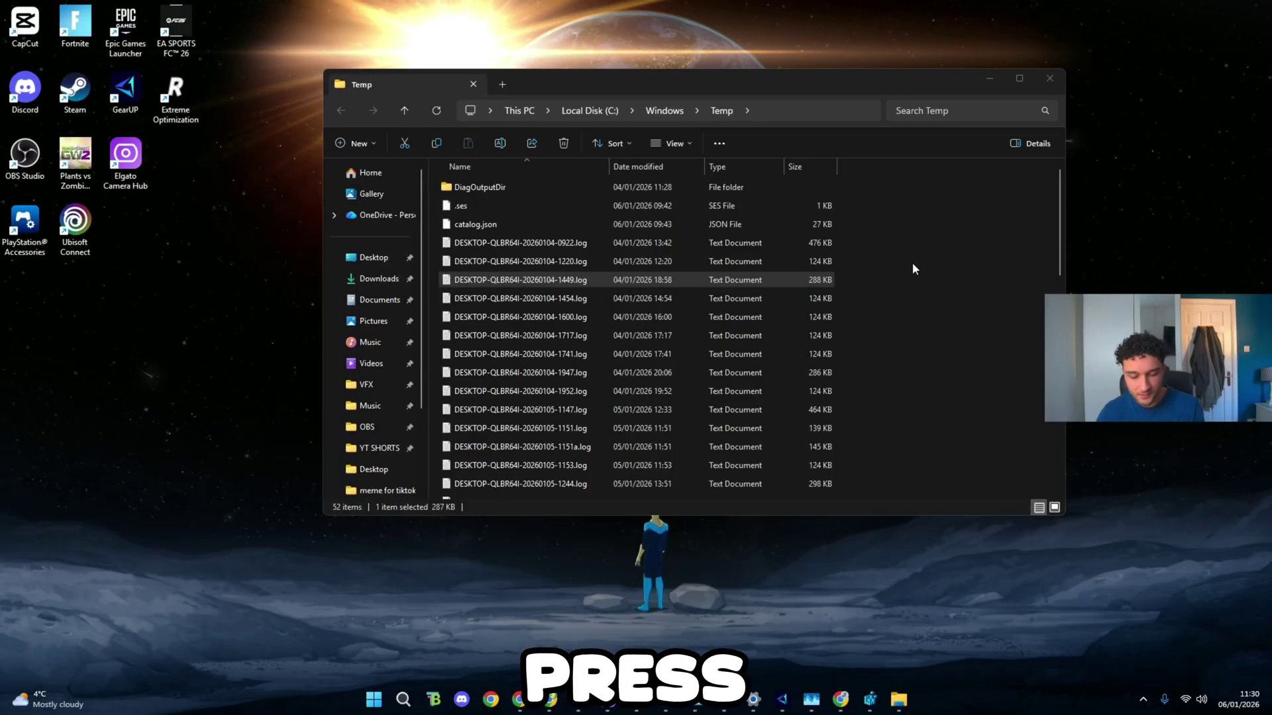
Step: Delete all Temp items, skipping the in-use file for all, then minimise Explorer
click(949, 335)
key(ctrl+a)
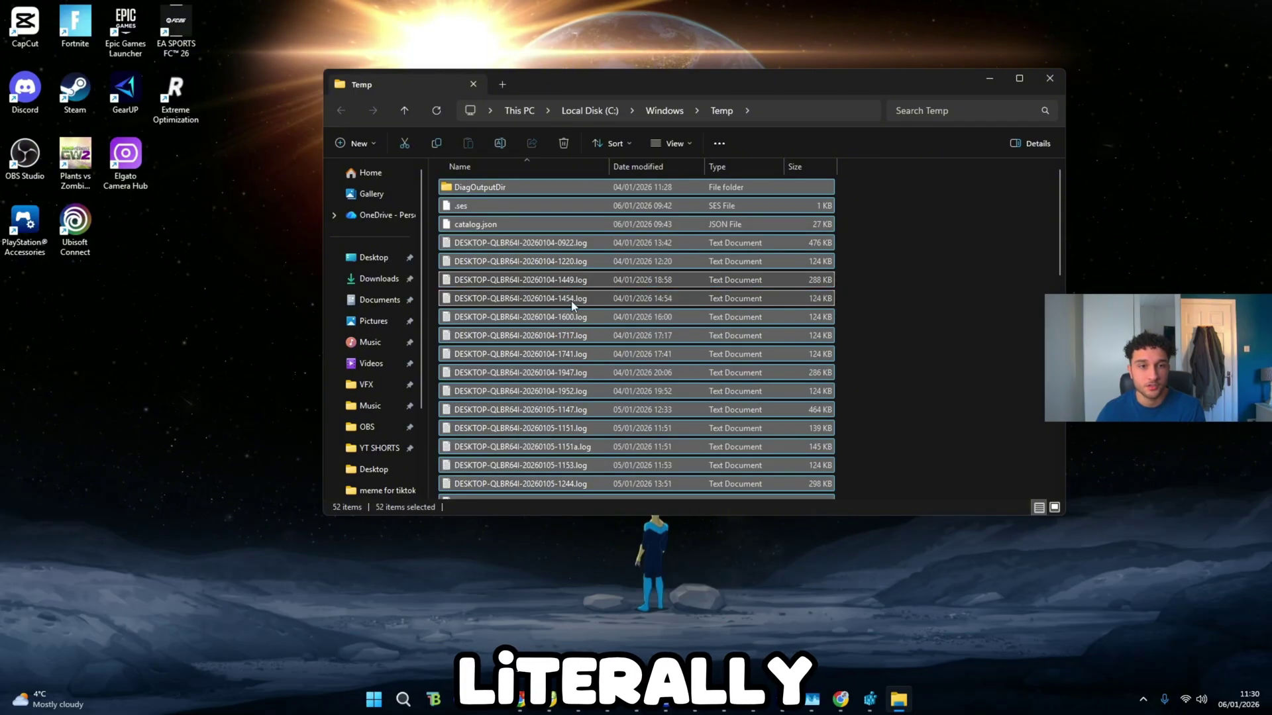
key(Delete)
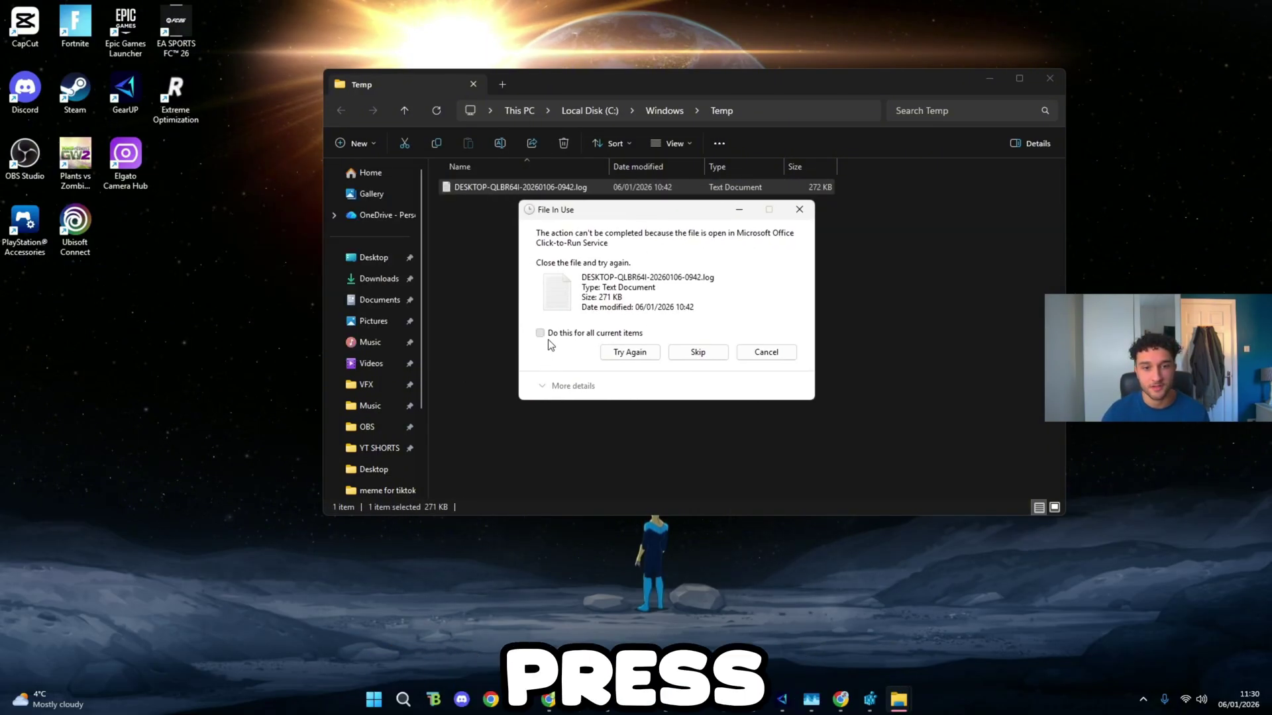
click(540, 333)
click(698, 358)
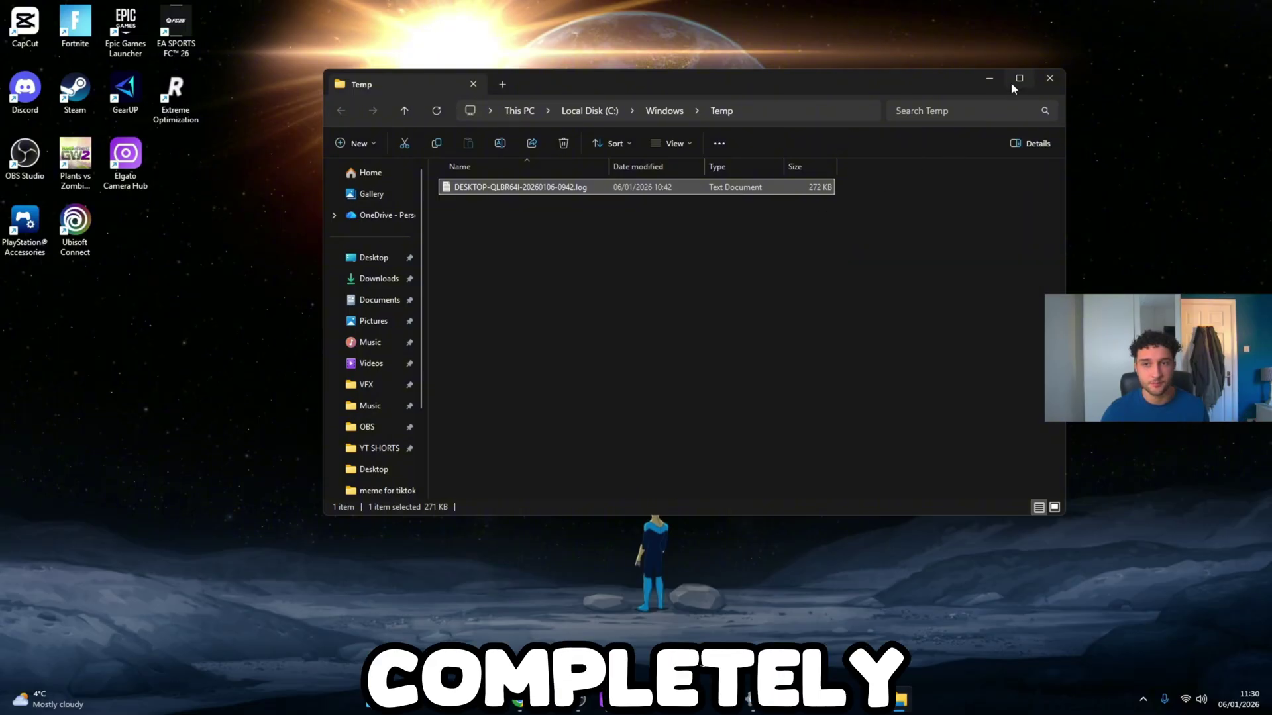
click(994, 81)
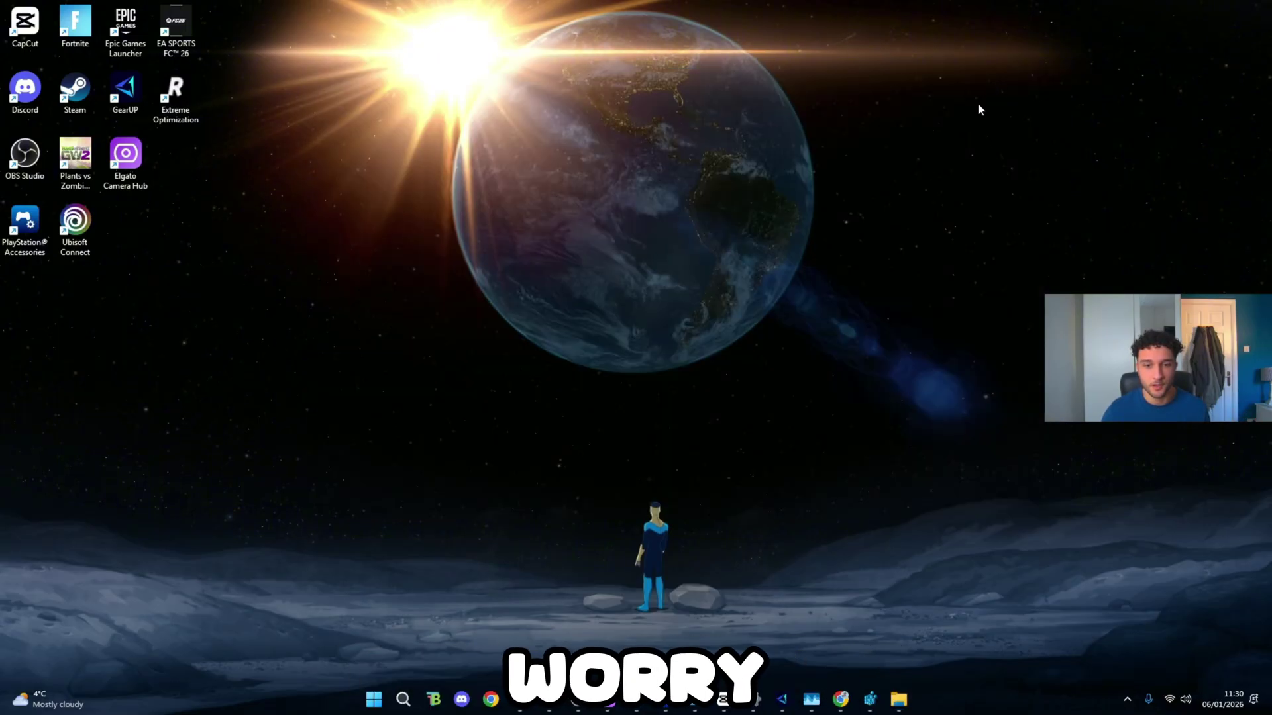
Step: Open the Recycle Bin via search, permanently delete all 62 items, then minimise it
click(403, 700)
text(recycle bin)
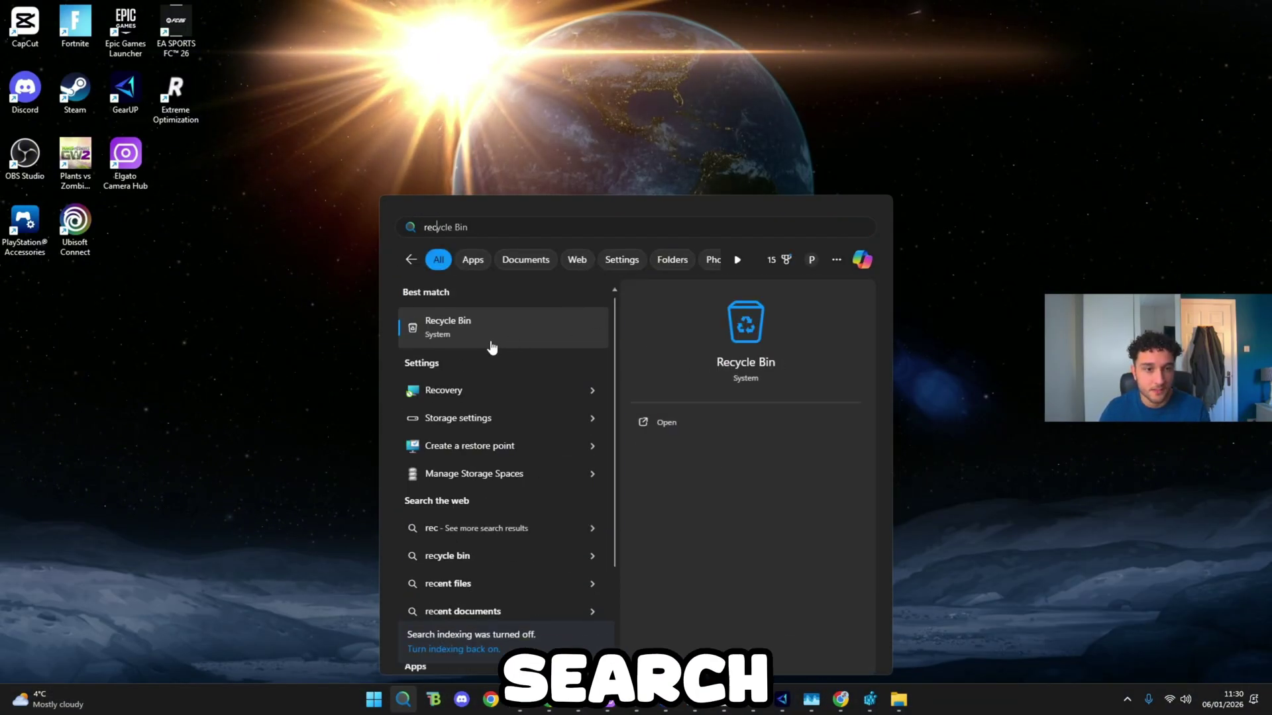
click(488, 341)
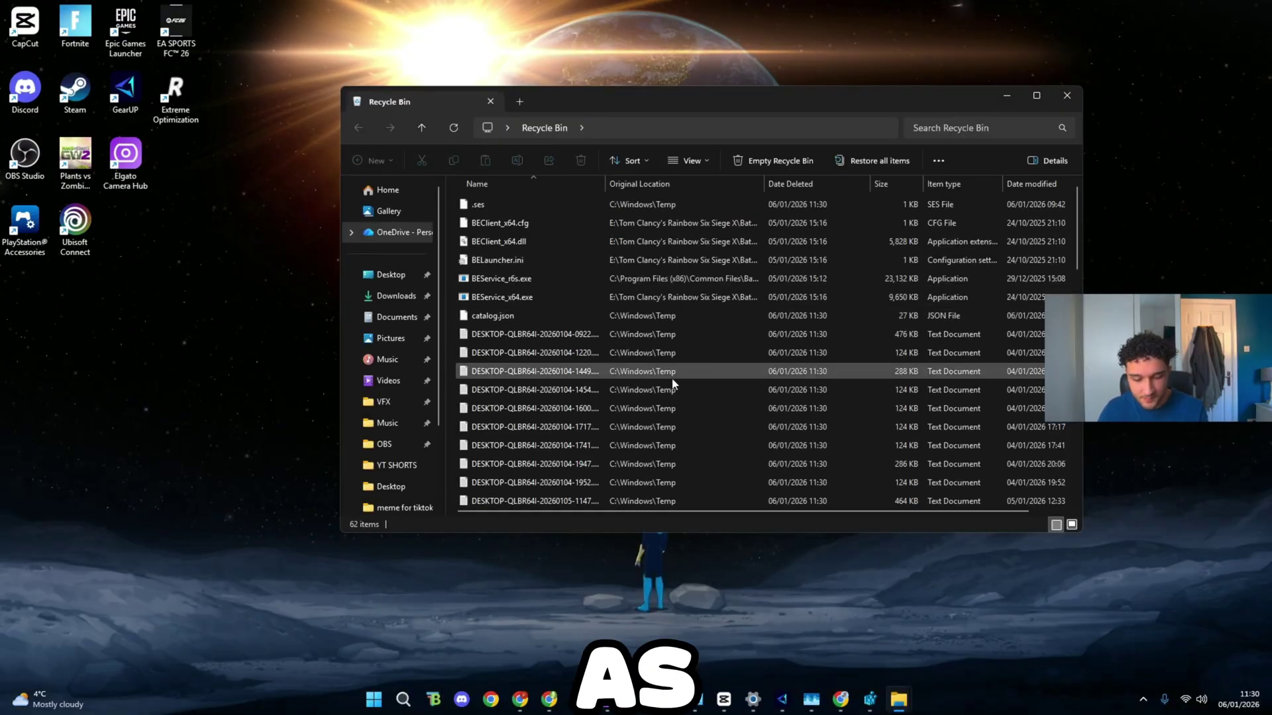
key(ctrl+a)
click(581, 161)
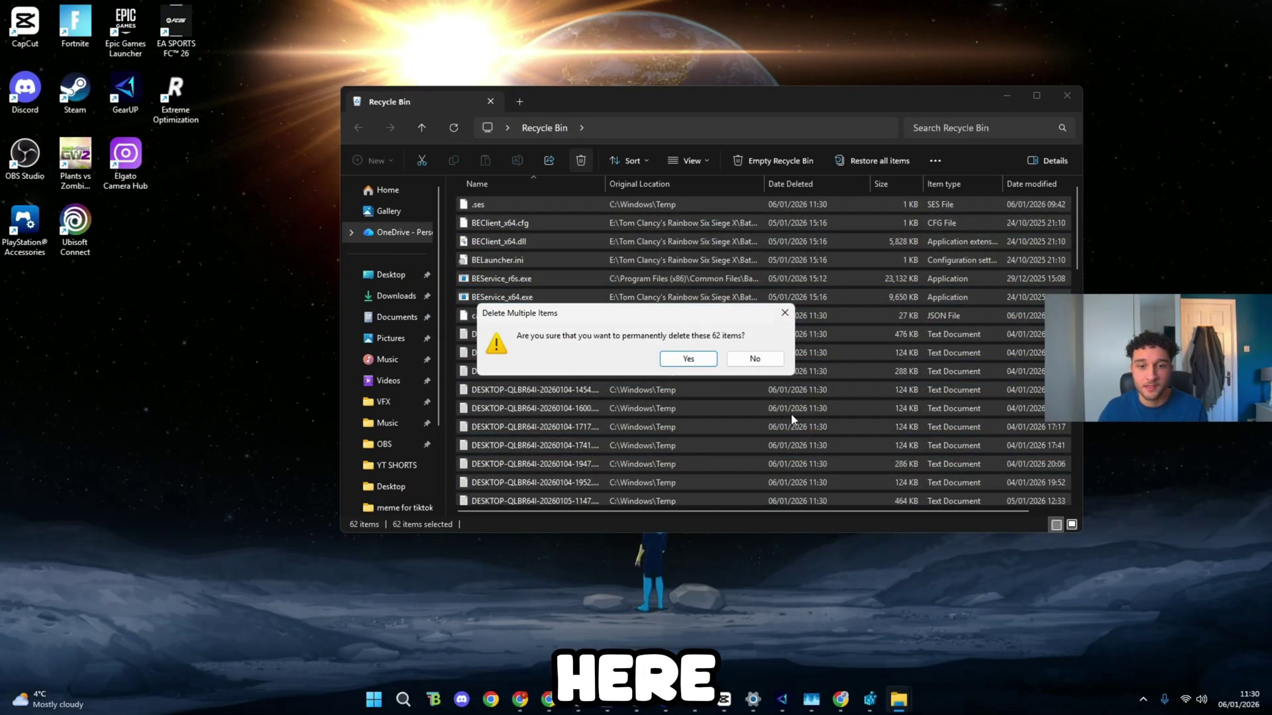
click(682, 434)
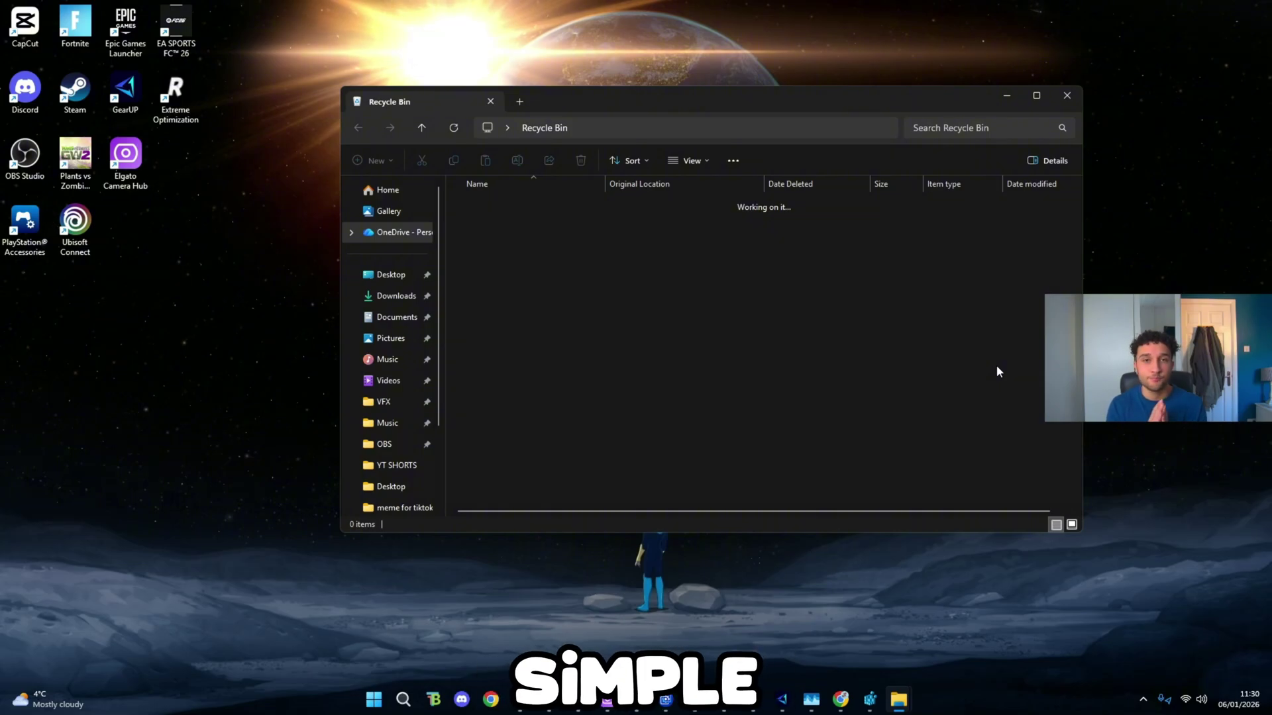
click(1014, 95)
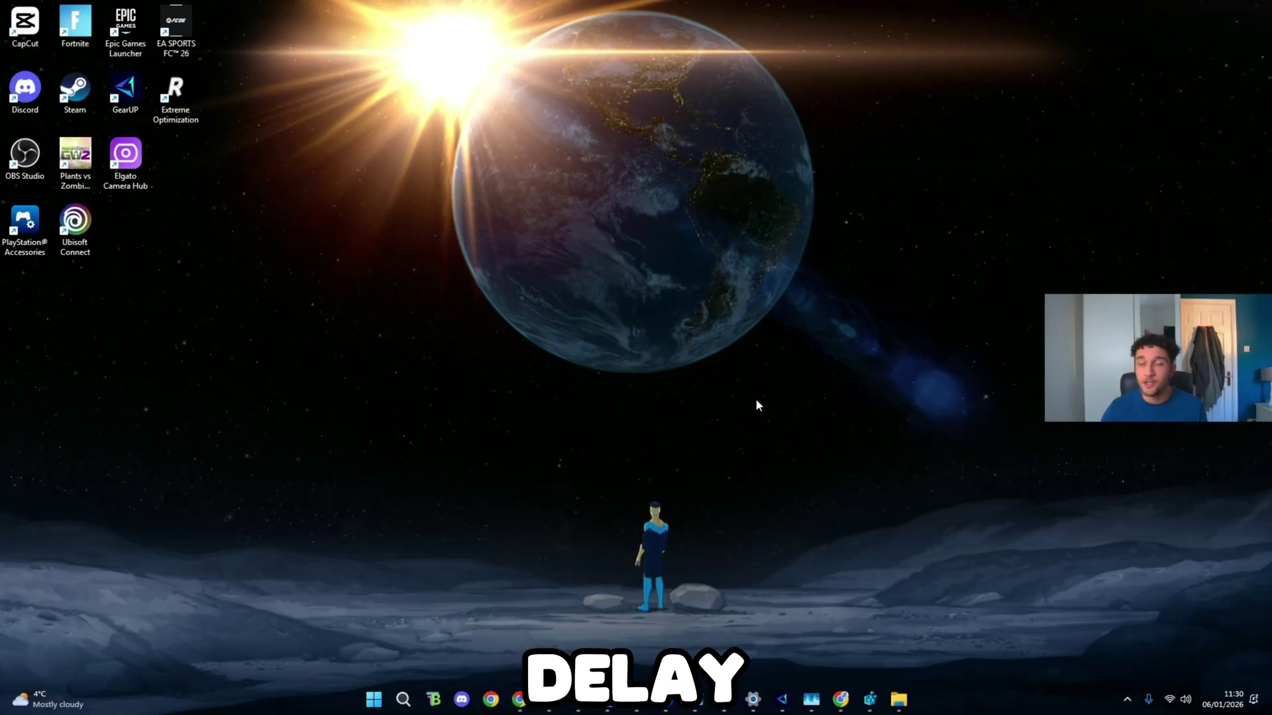
Step: Launch GearUP from its desktop shortcut and confirm disconnecting the Fortnite boost
drag(125, 92, 528, 288)
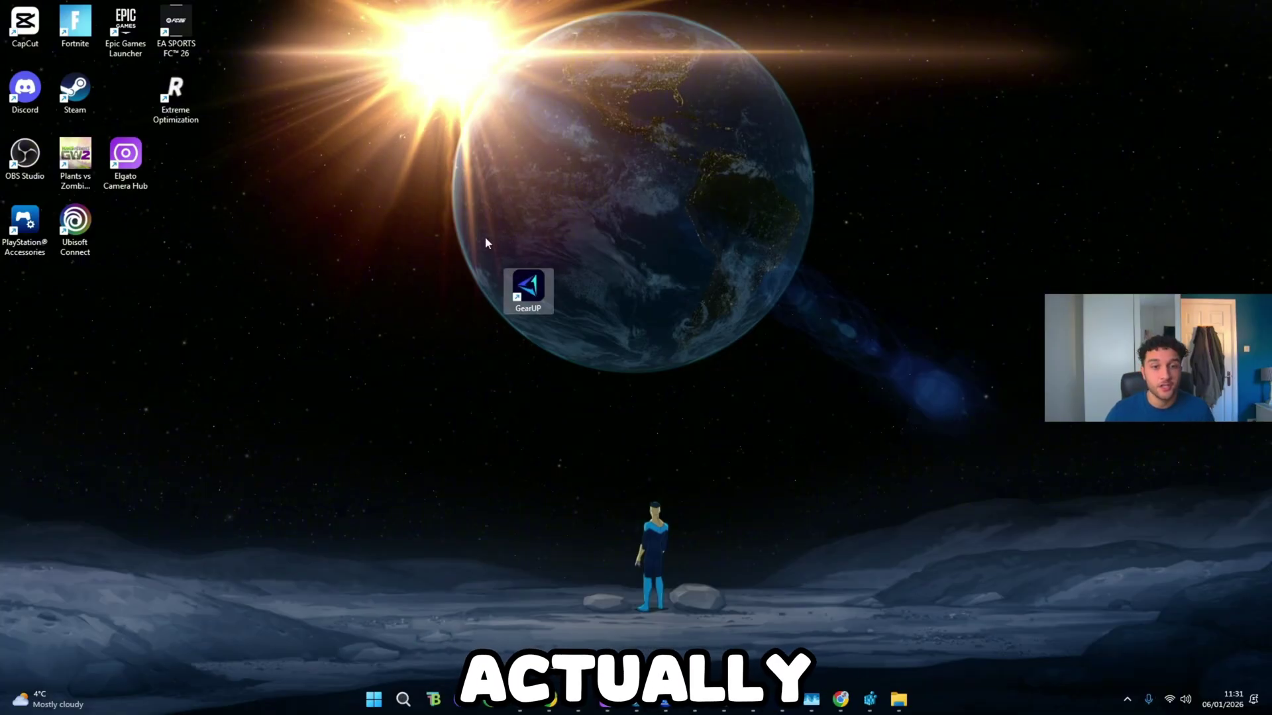
double_click(538, 284)
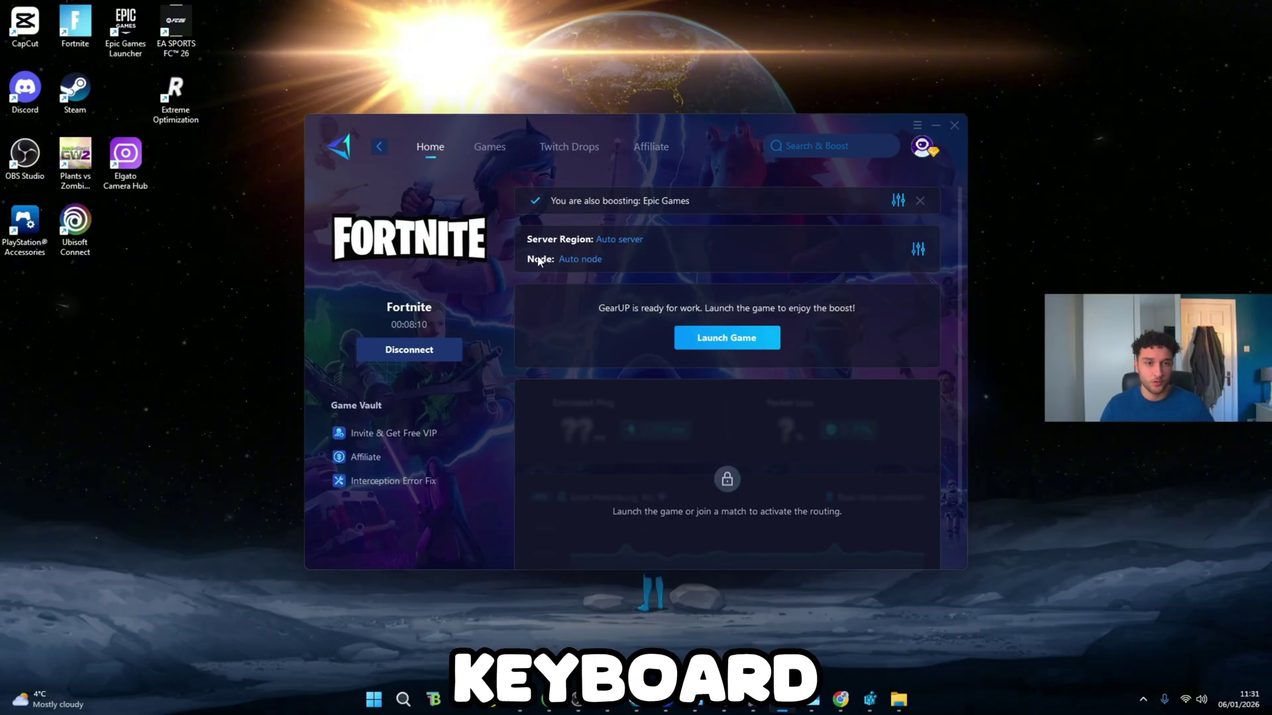
click(459, 345)
click(595, 384)
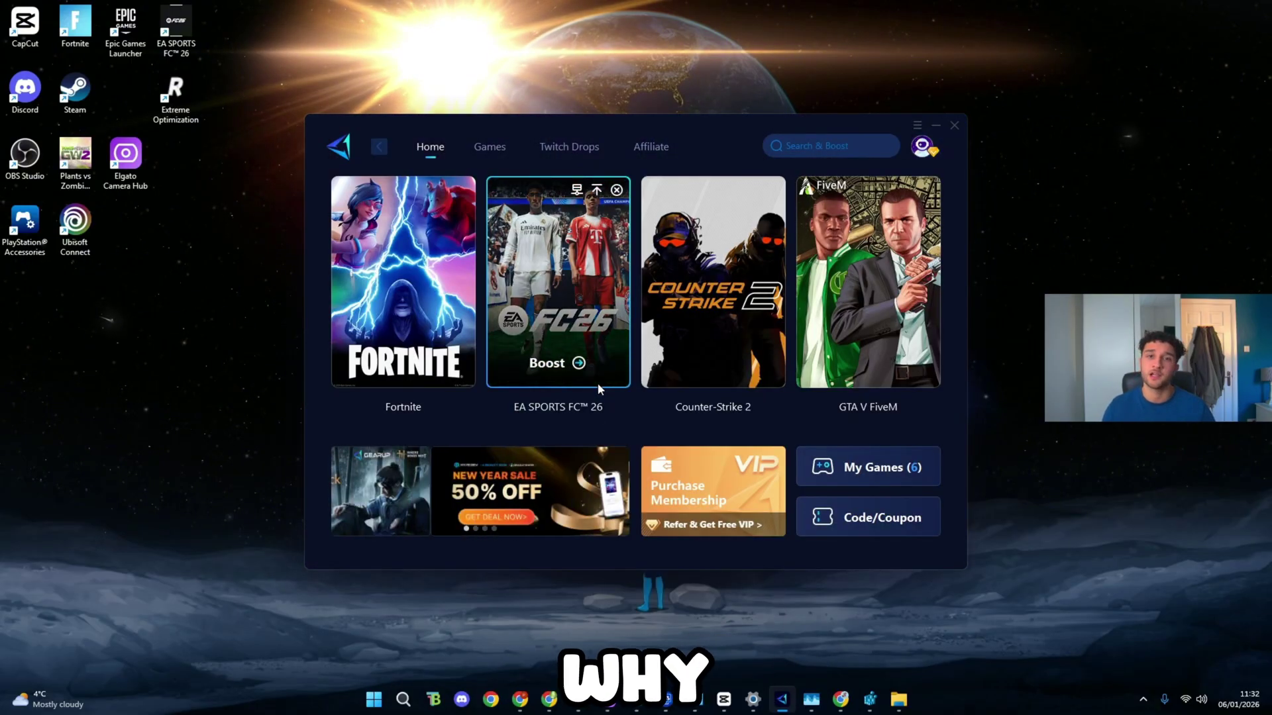